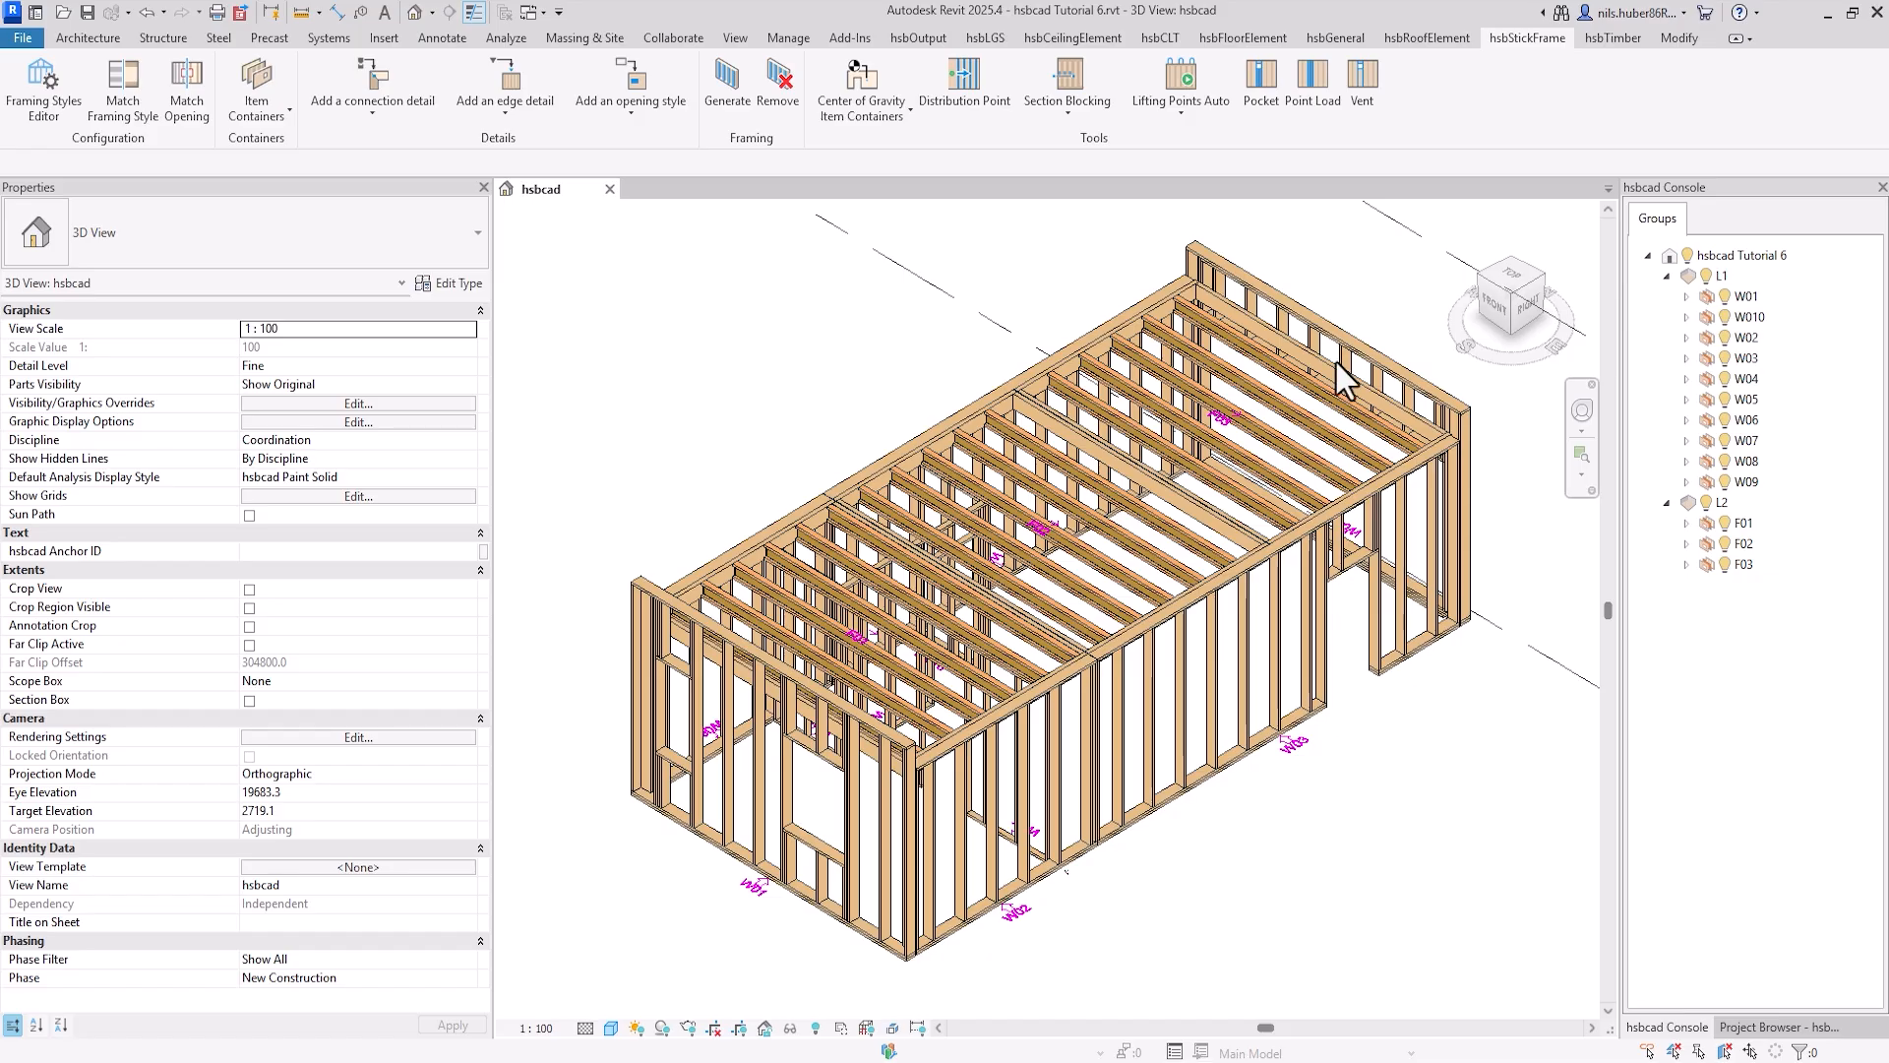
Start automatic lifting points and review the symbol size, drill diameter, drill offset and drill alignment settings
left_click(1195, 114)
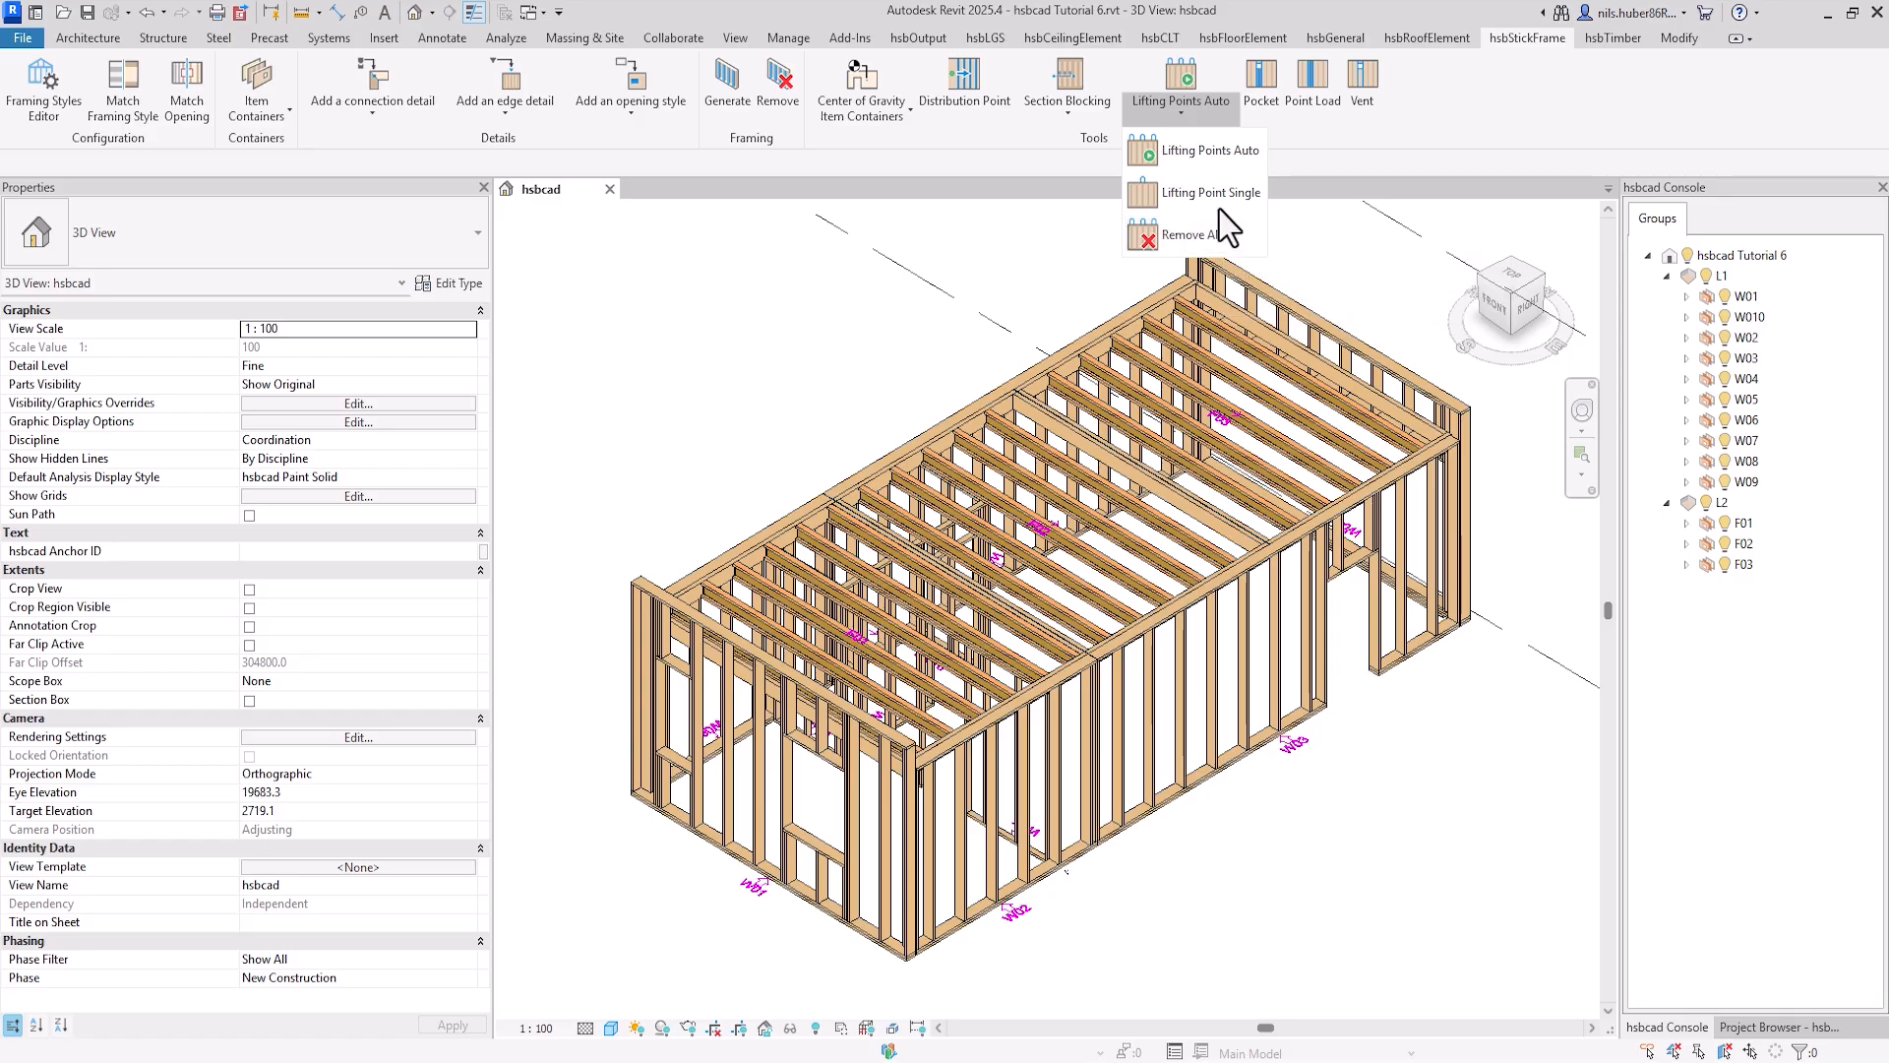
left_click(1225, 162)
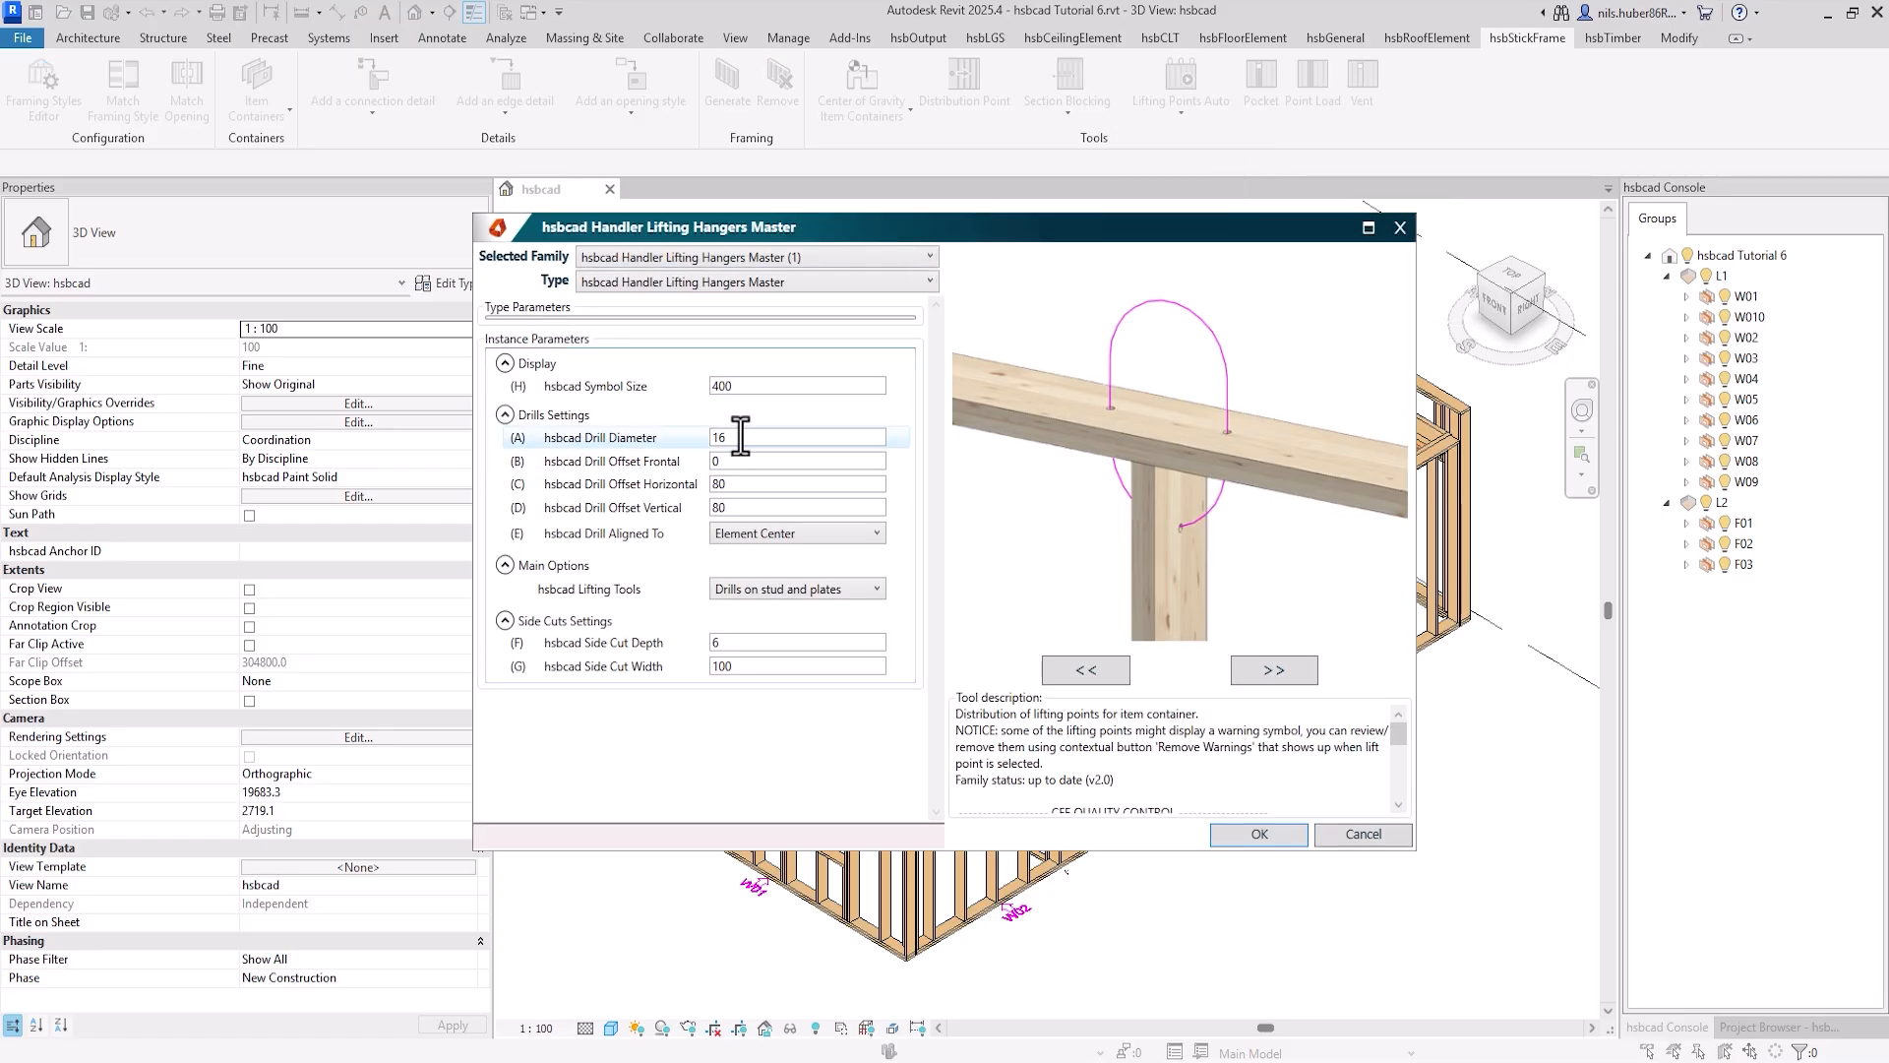
left_click(612, 390)
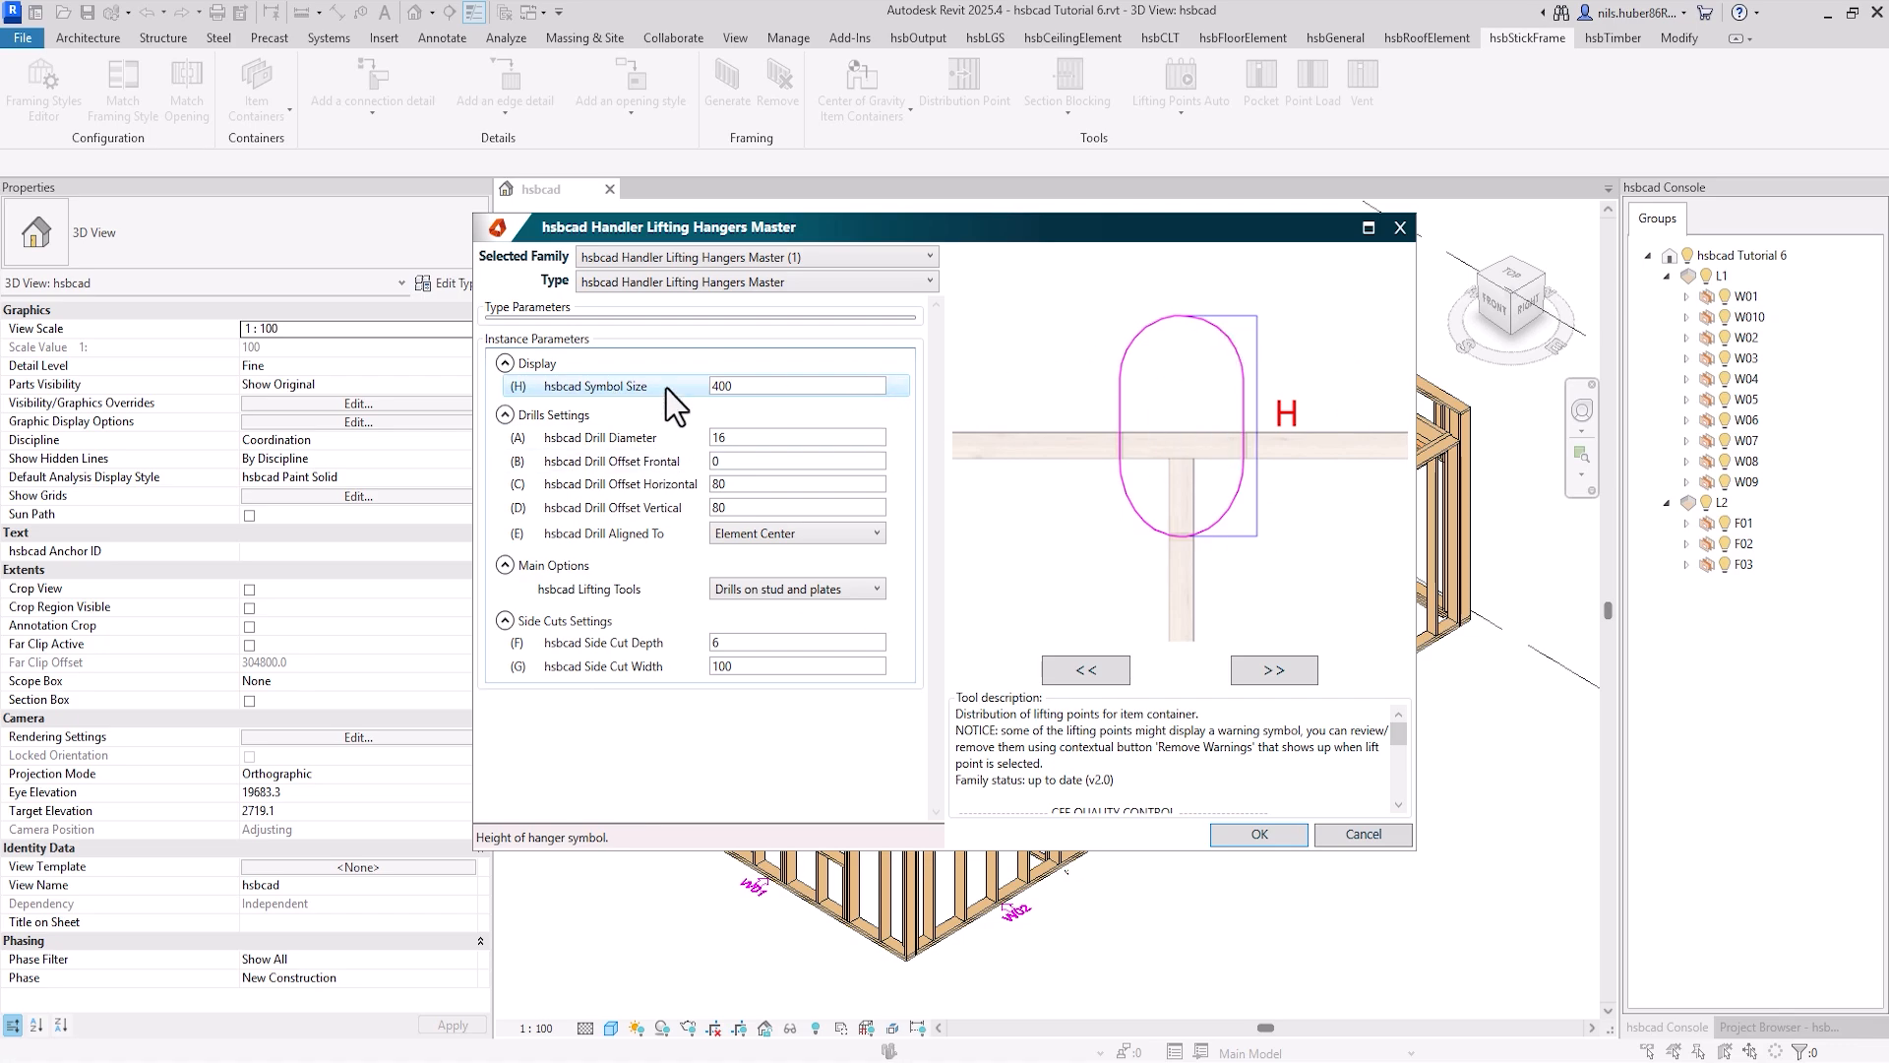
left_click(646, 441)
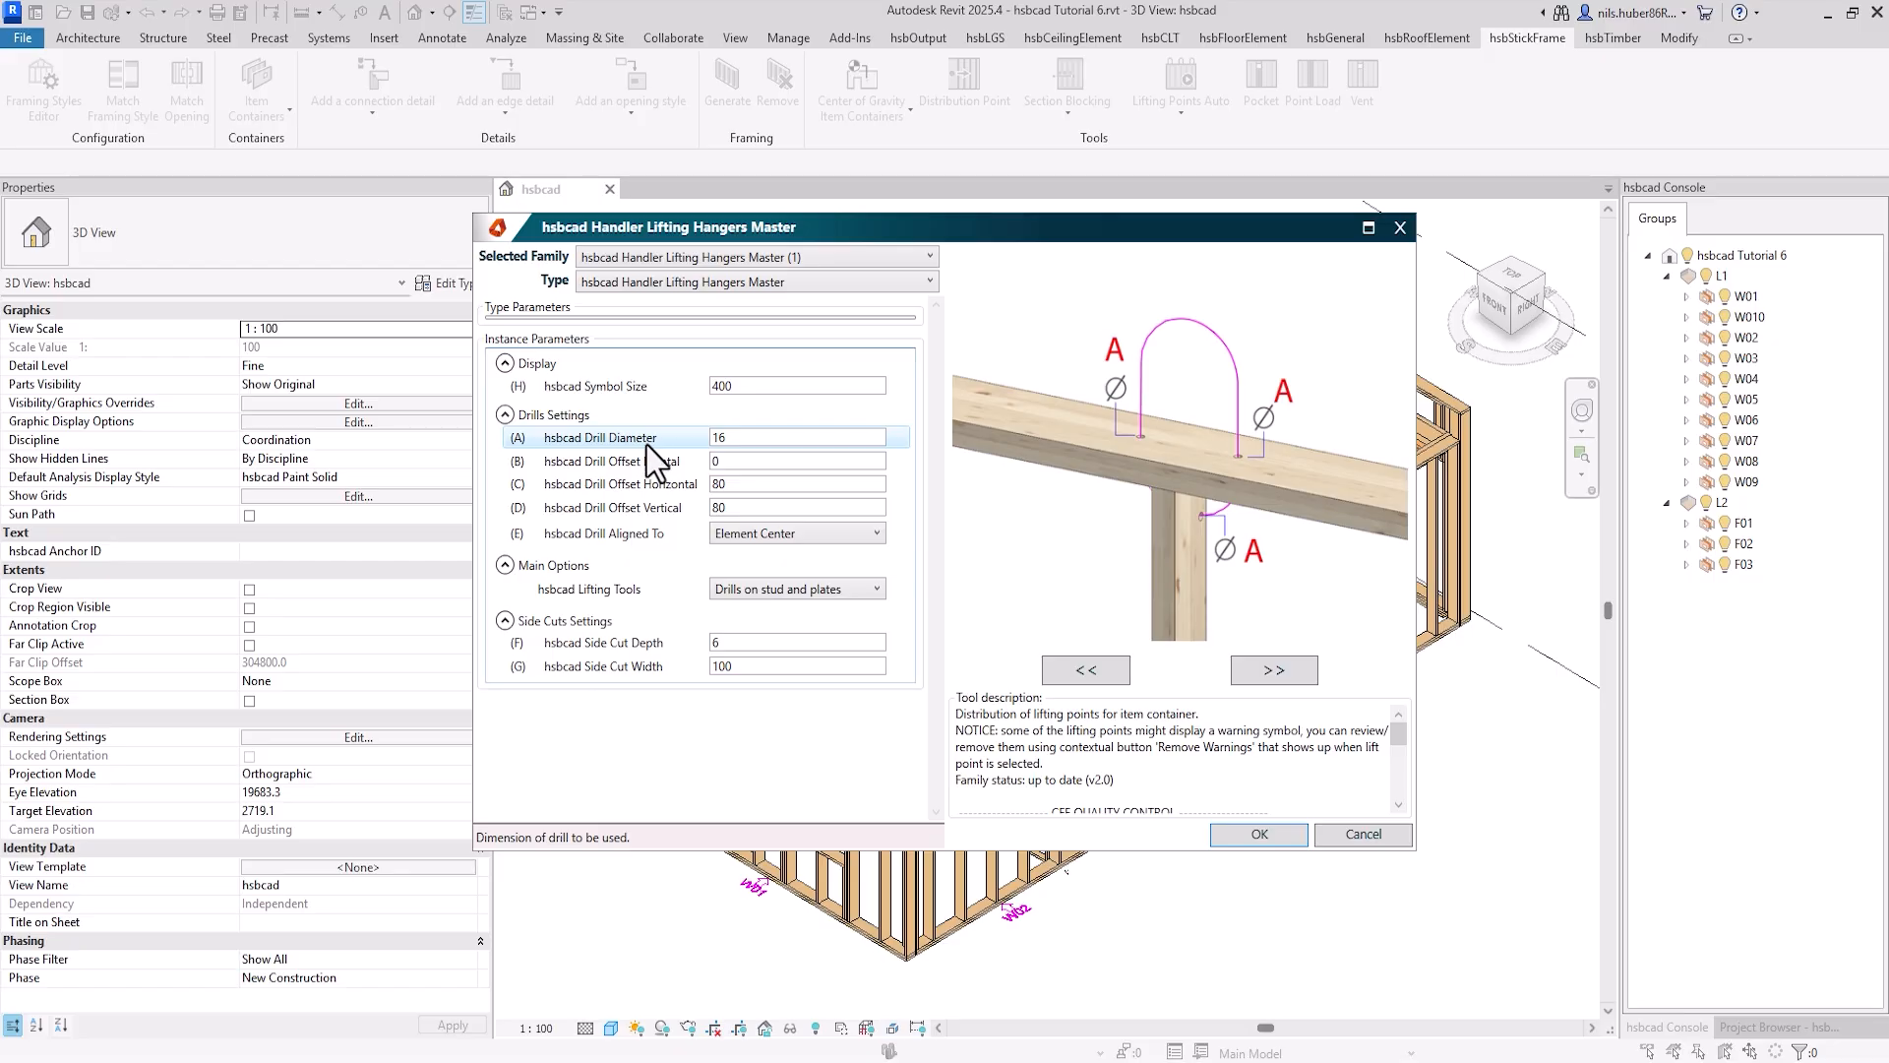
left_click(639, 466)
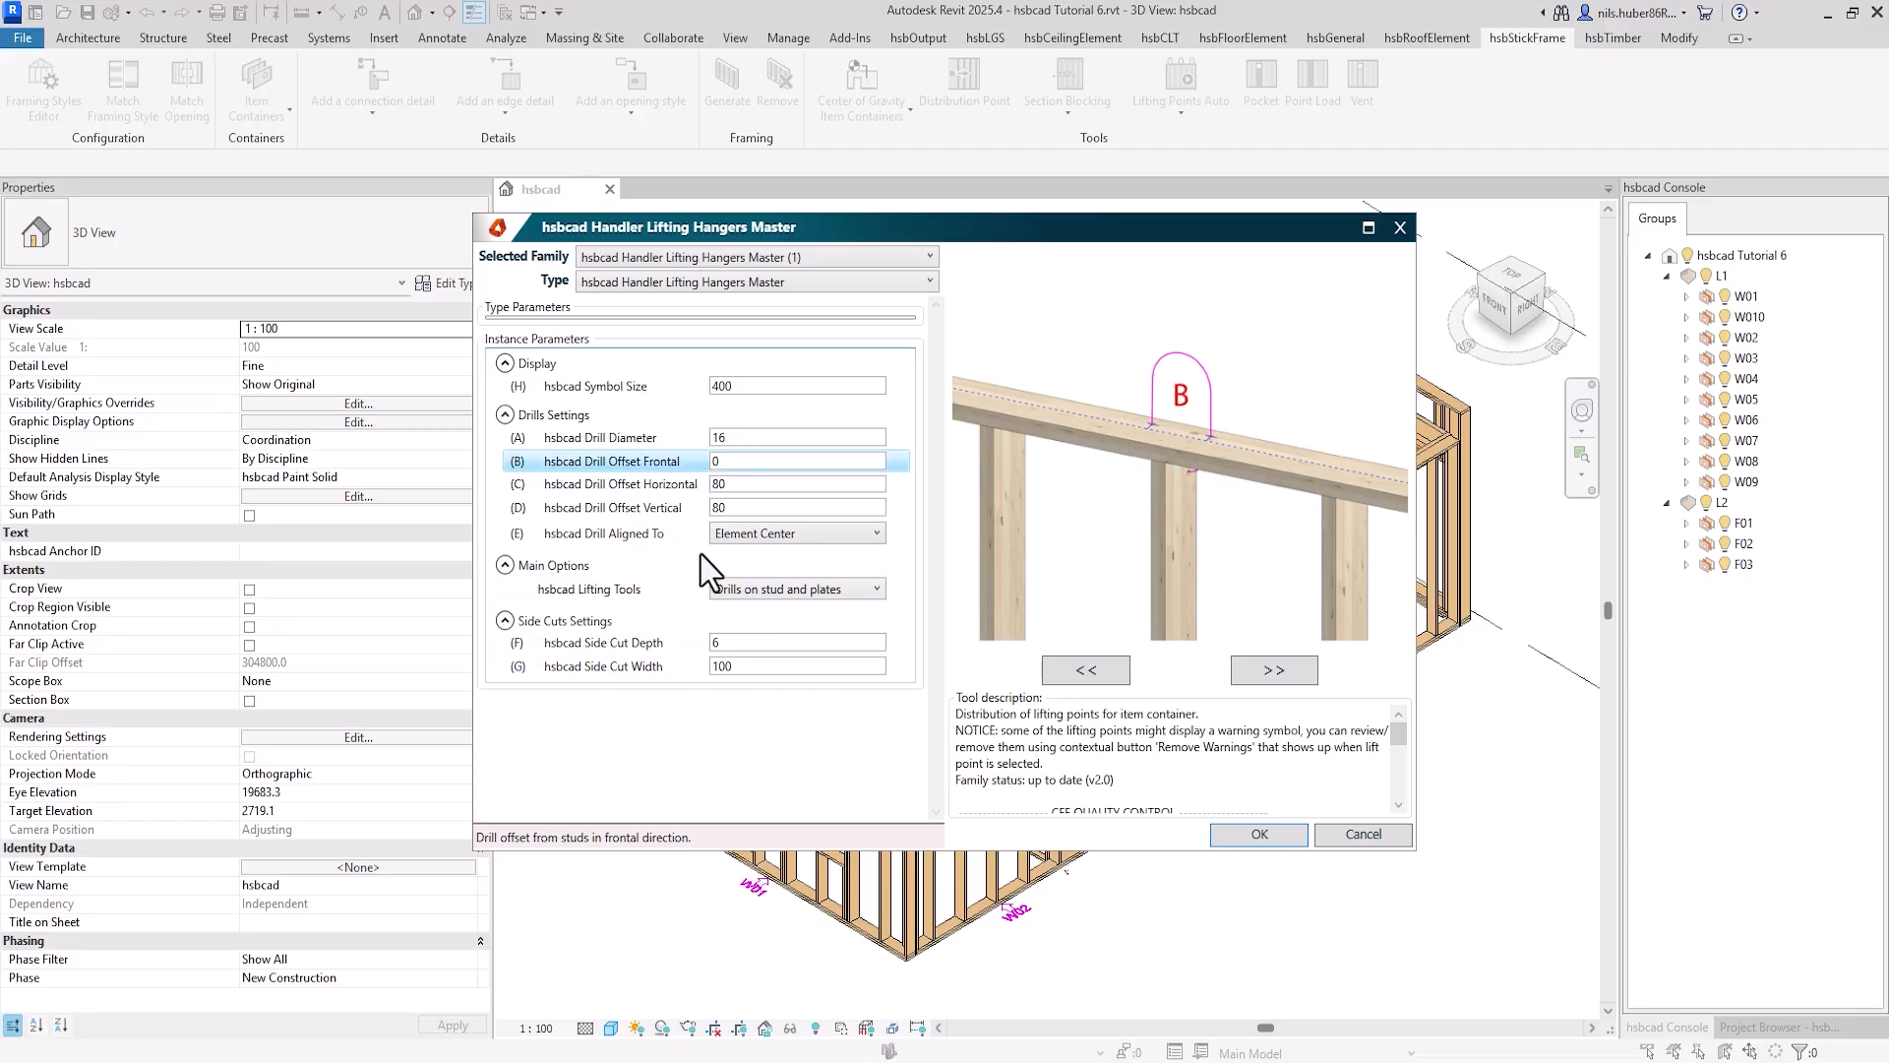
left_click(604, 486)
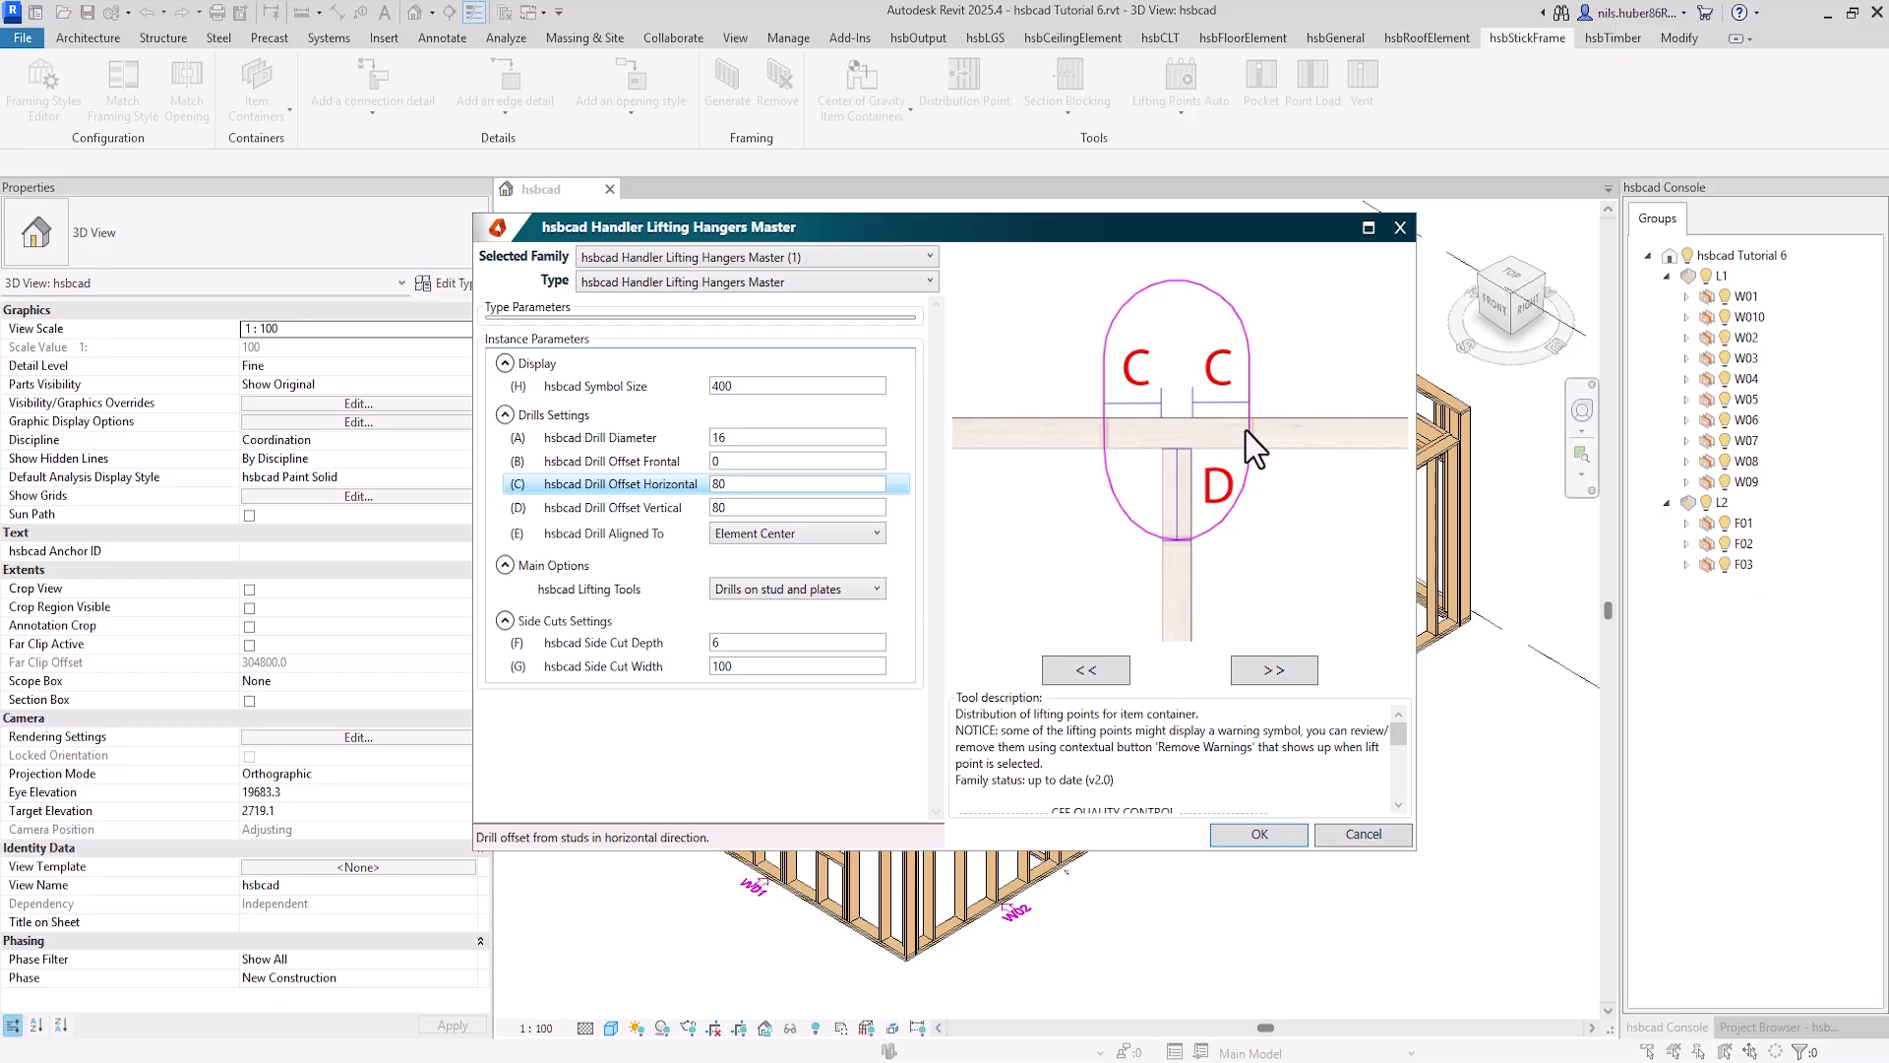
left_click(669, 505)
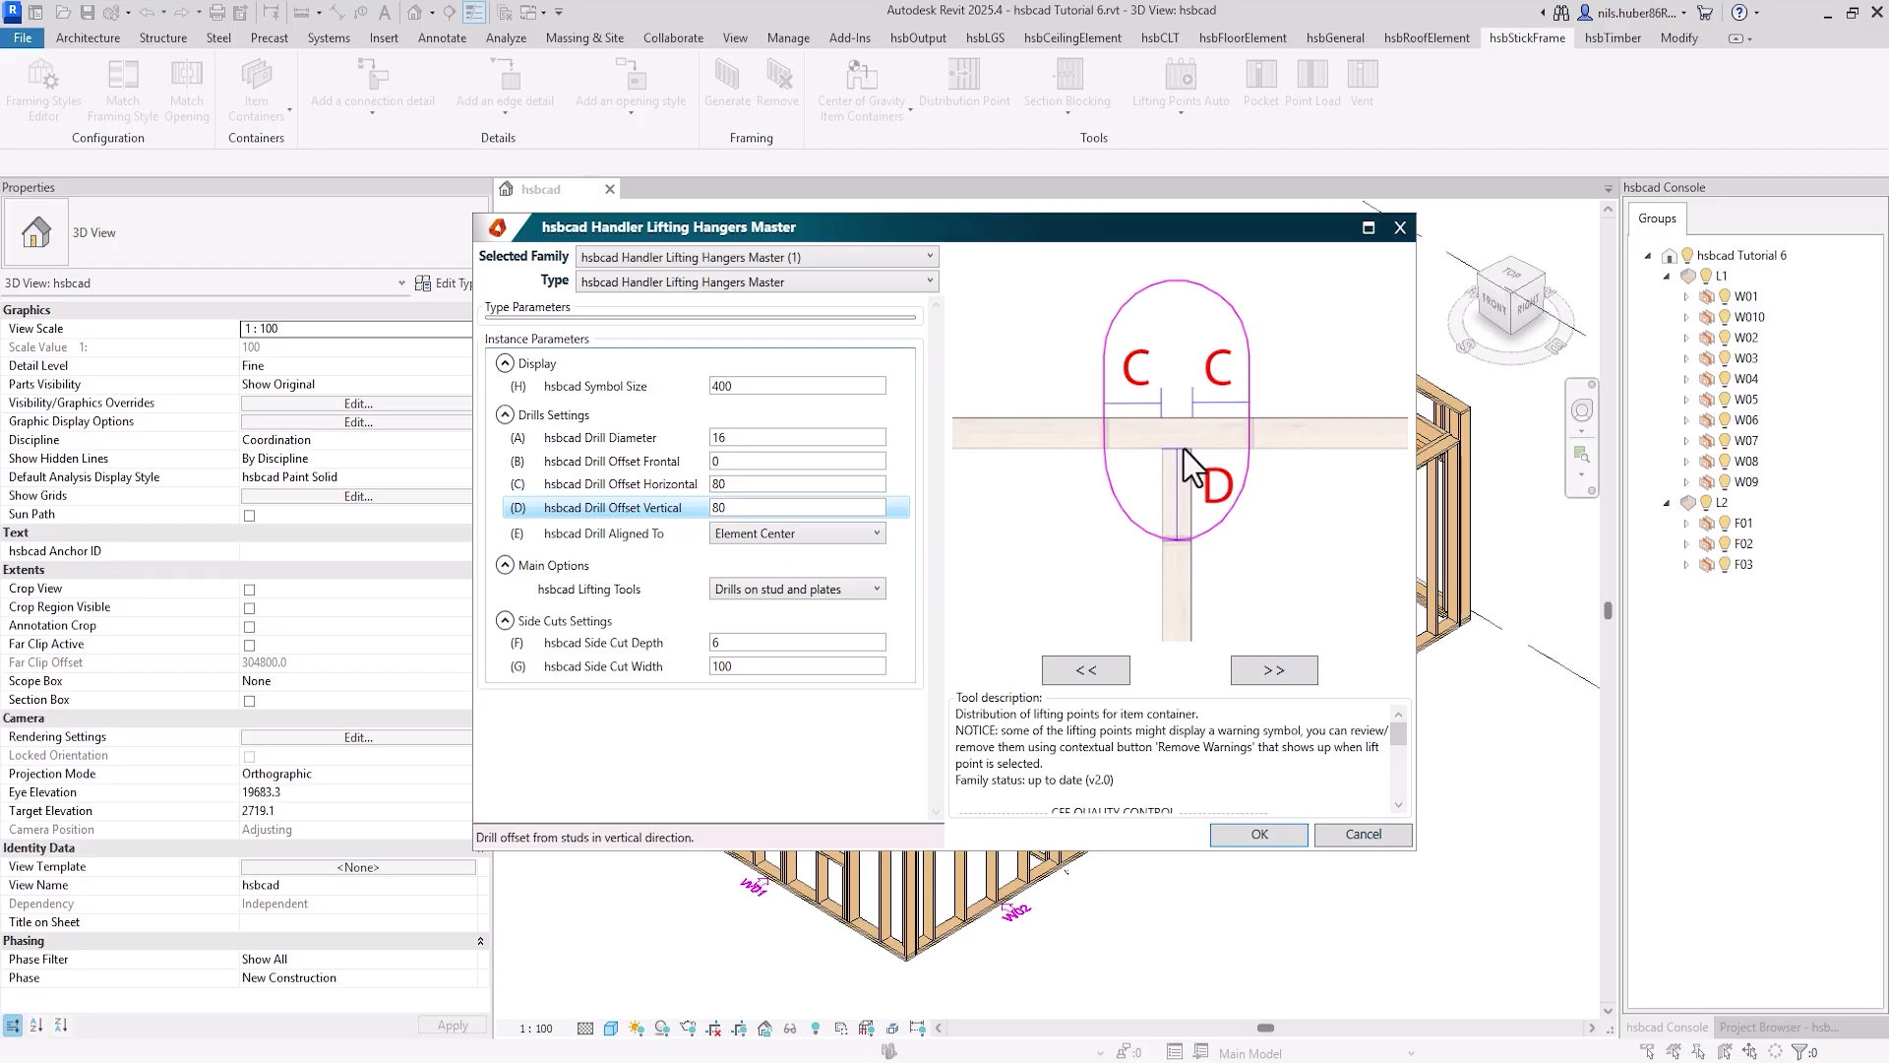
left_click(660, 544)
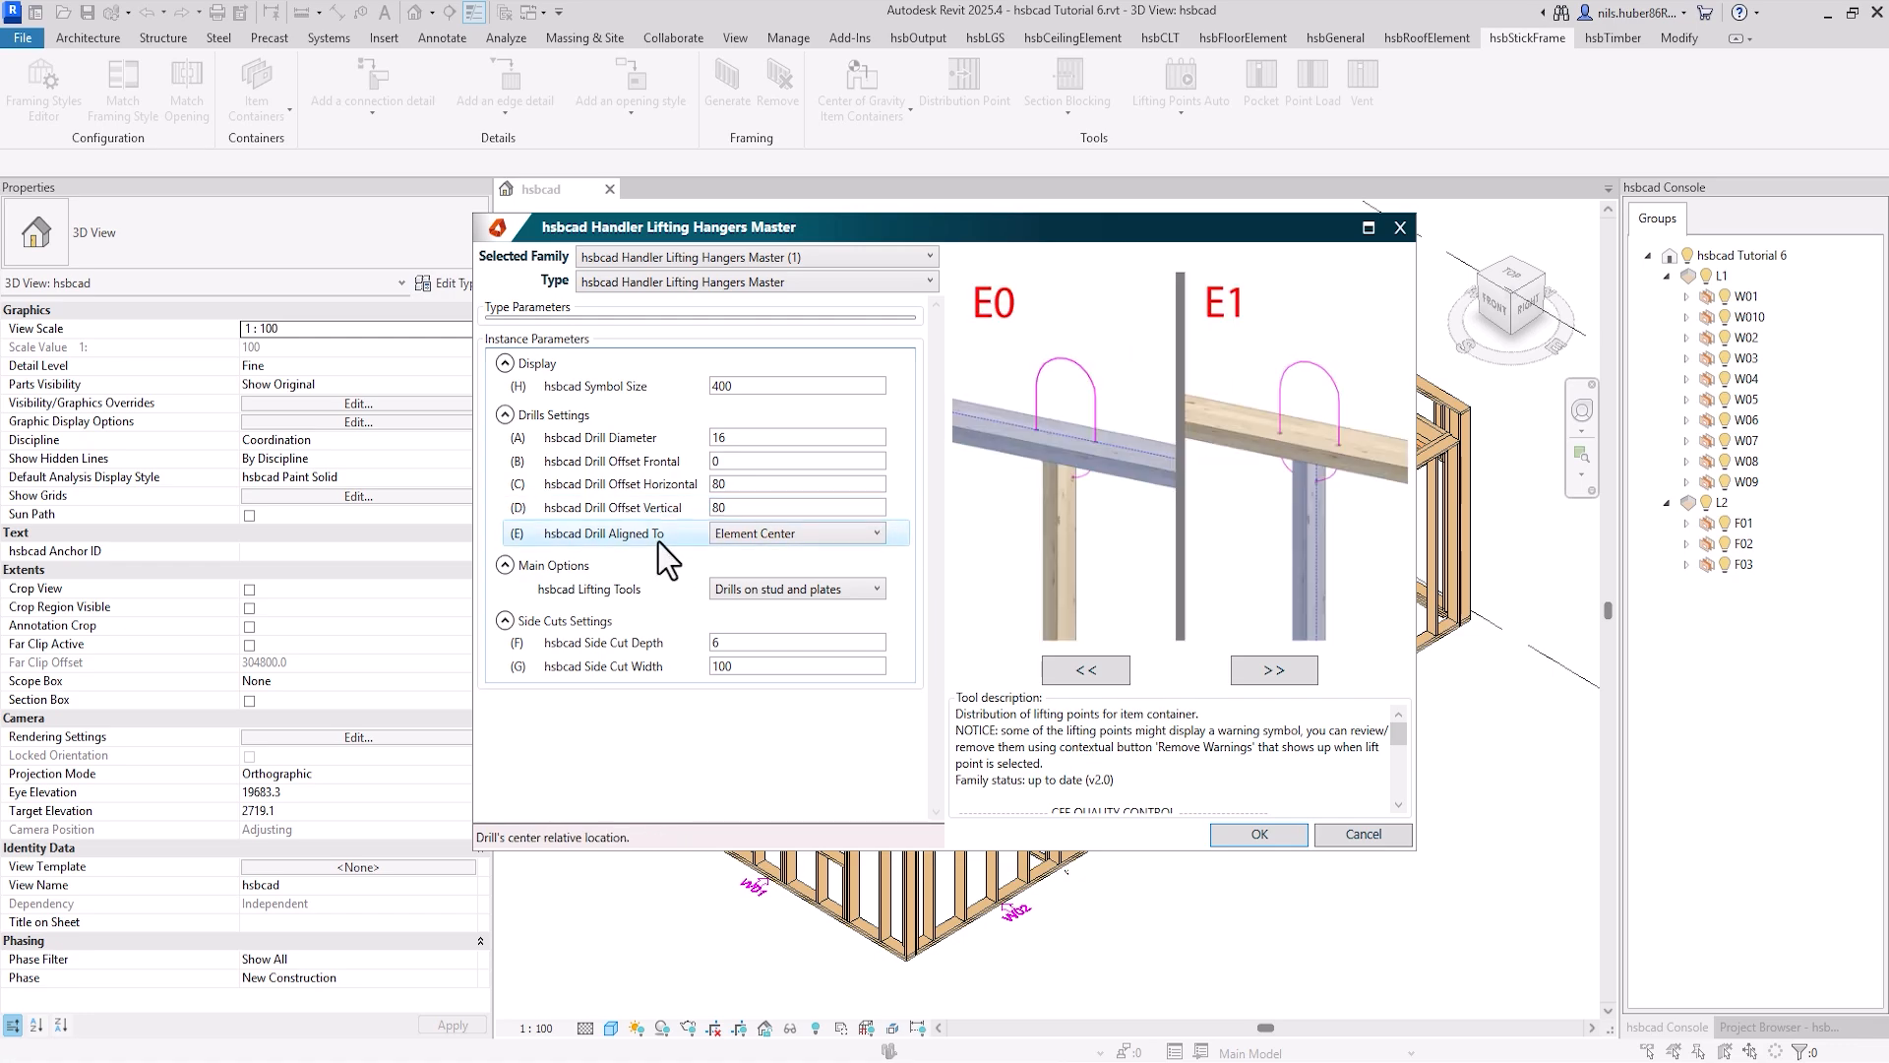
Align the drills to Element Center and set the lifting tools to Drills on stud and plates
left_click(868, 544)
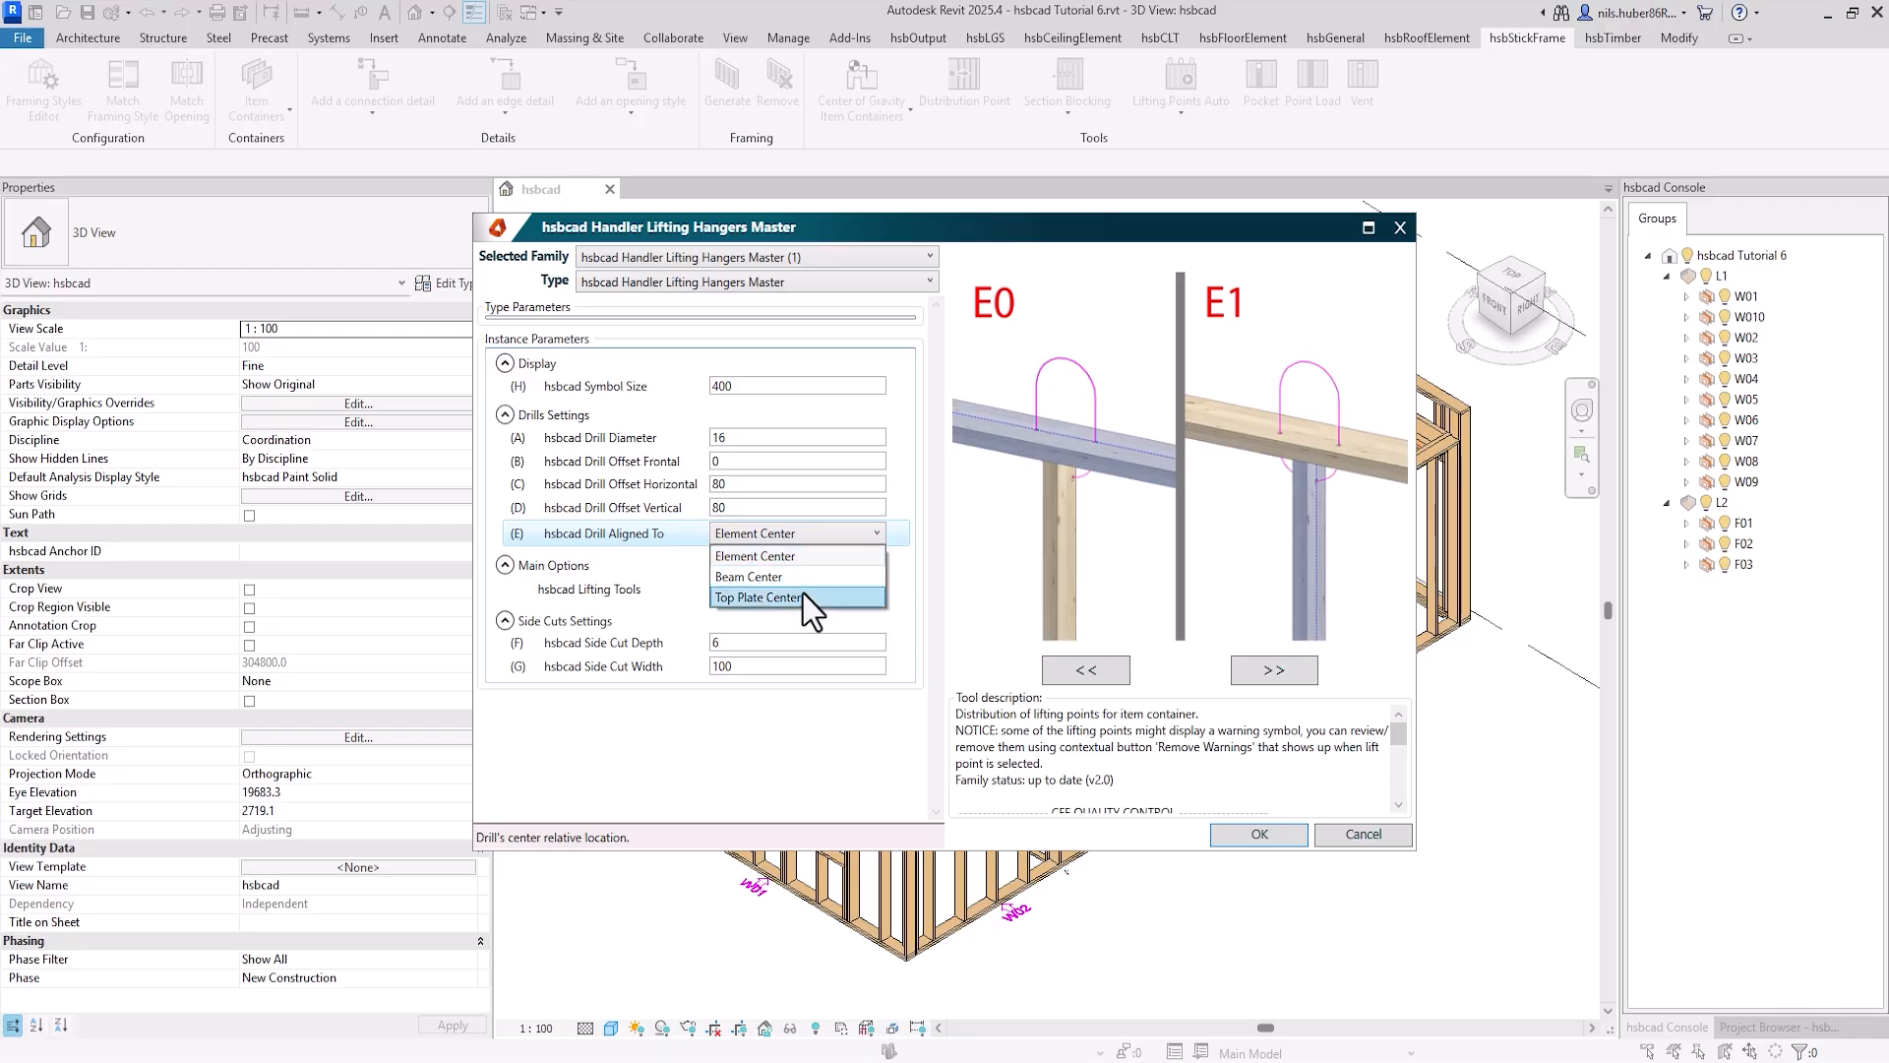
left_click(809, 559)
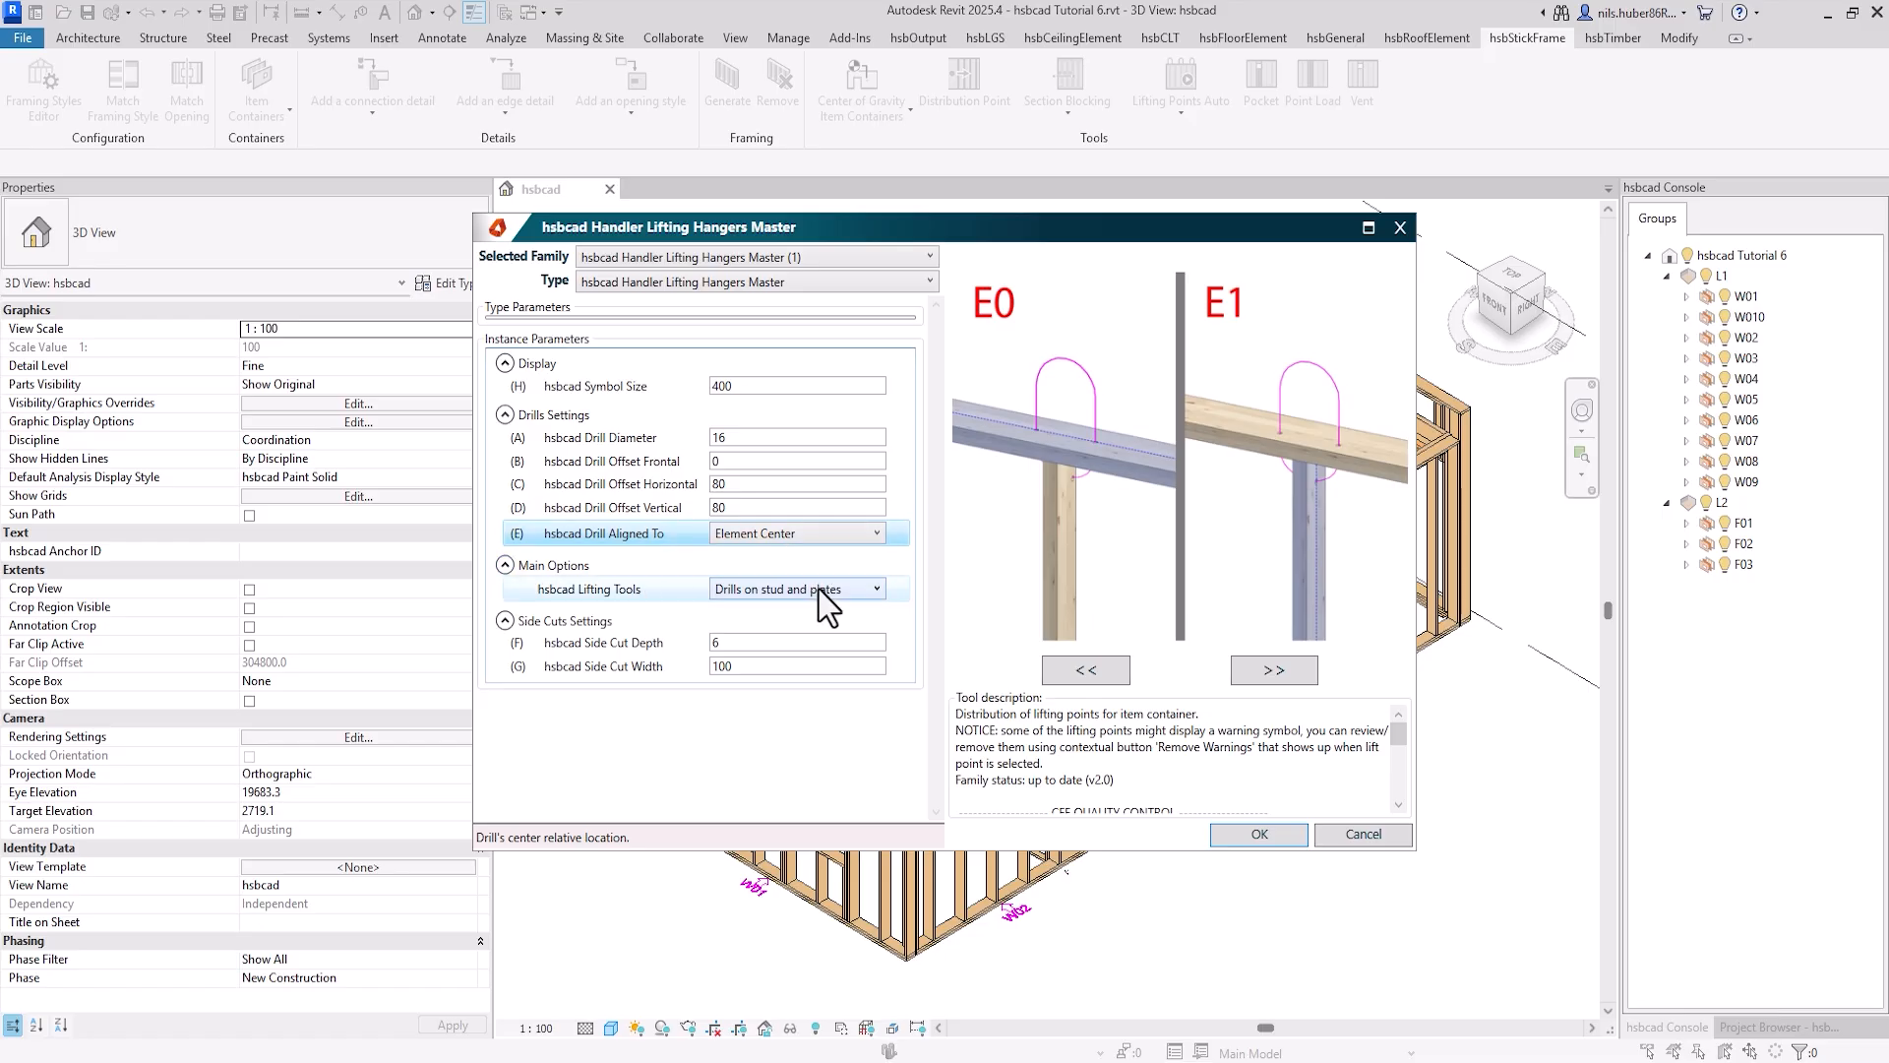
left_click(852, 591)
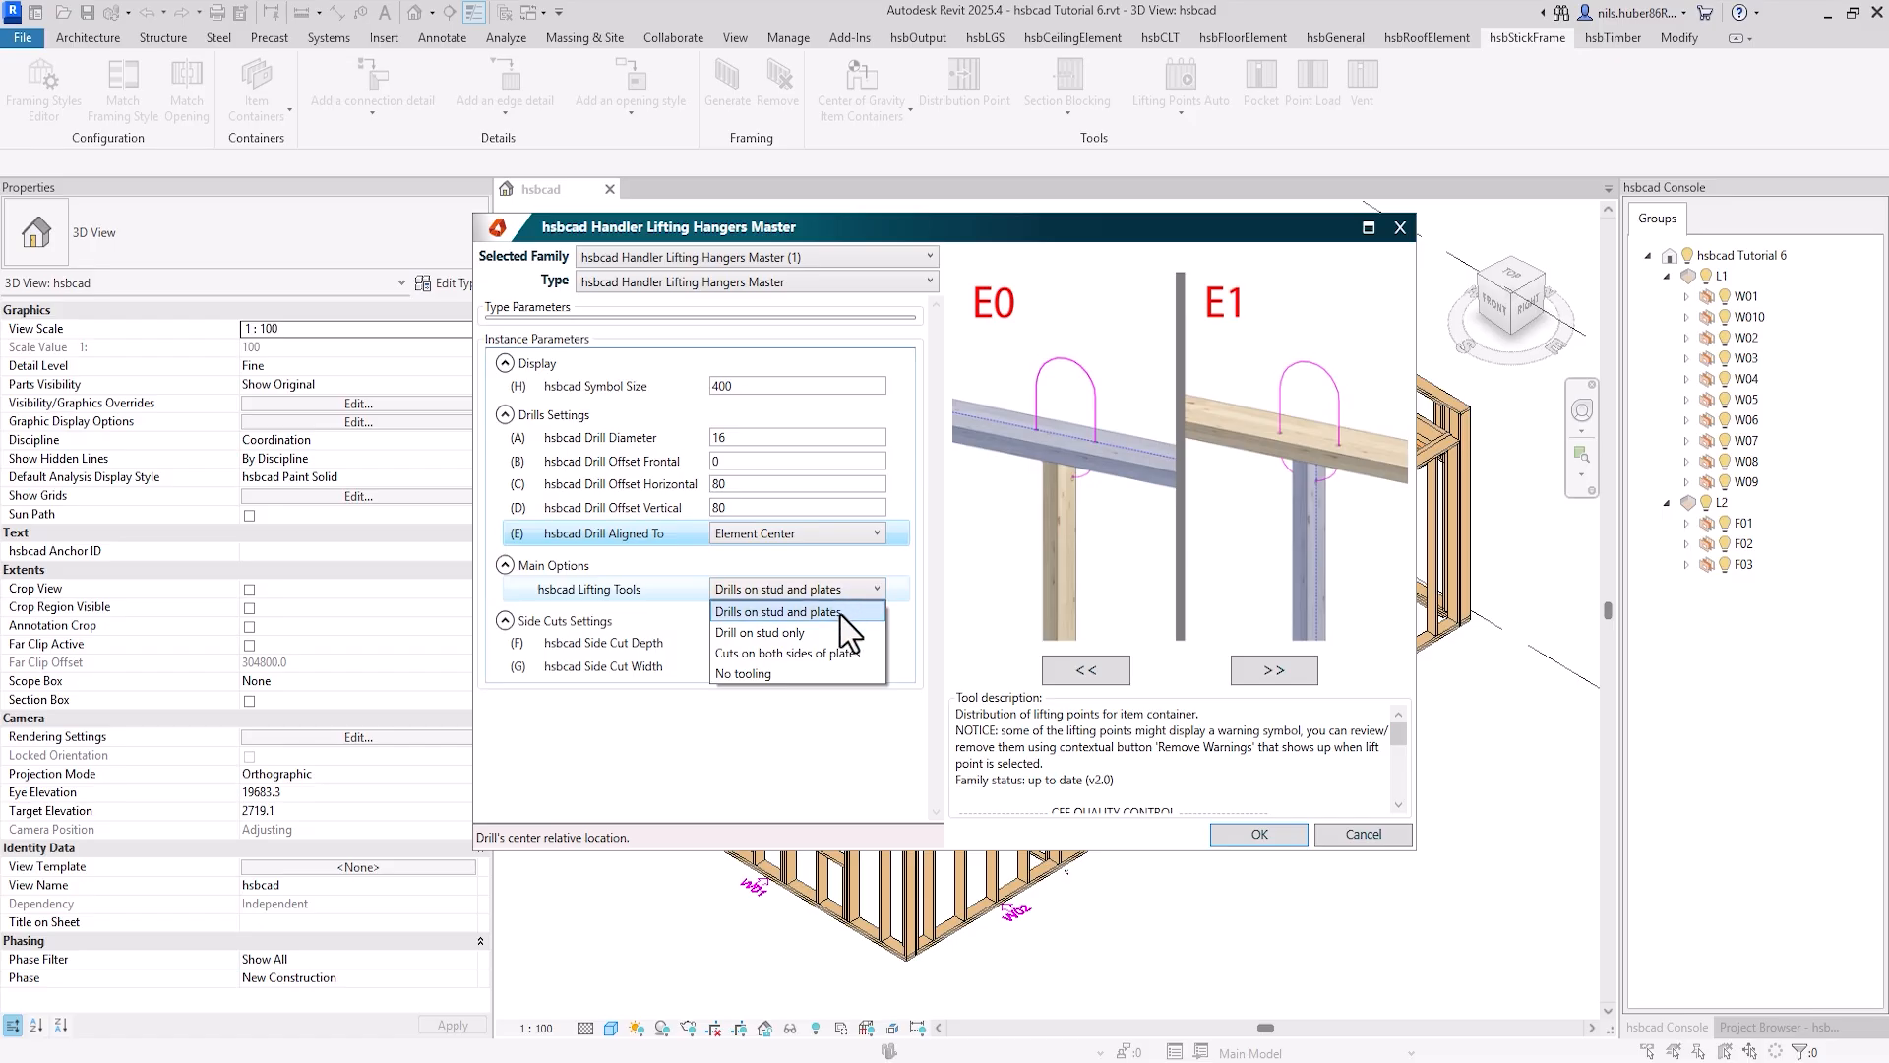
left_click(840, 613)
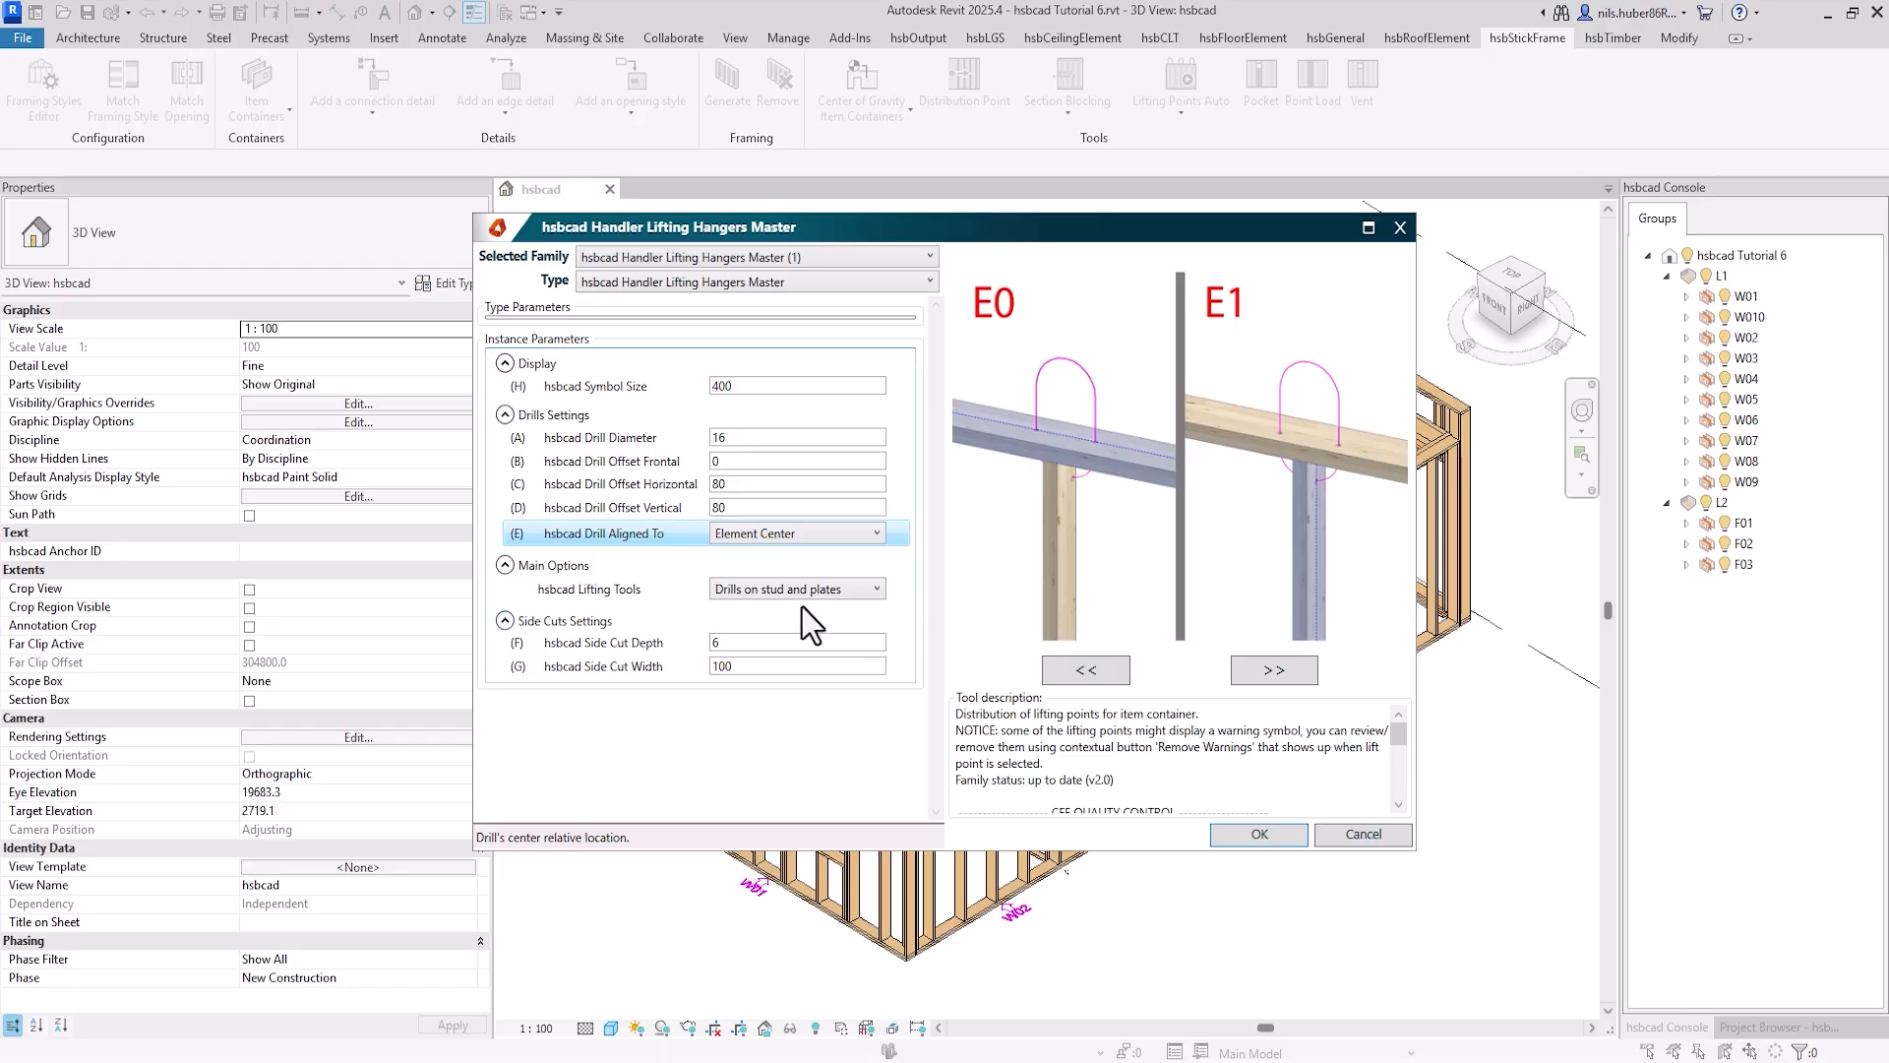
Review the side cut depth and width settings, then place the automatic lifting points on wall container W02
left_click(641, 641)
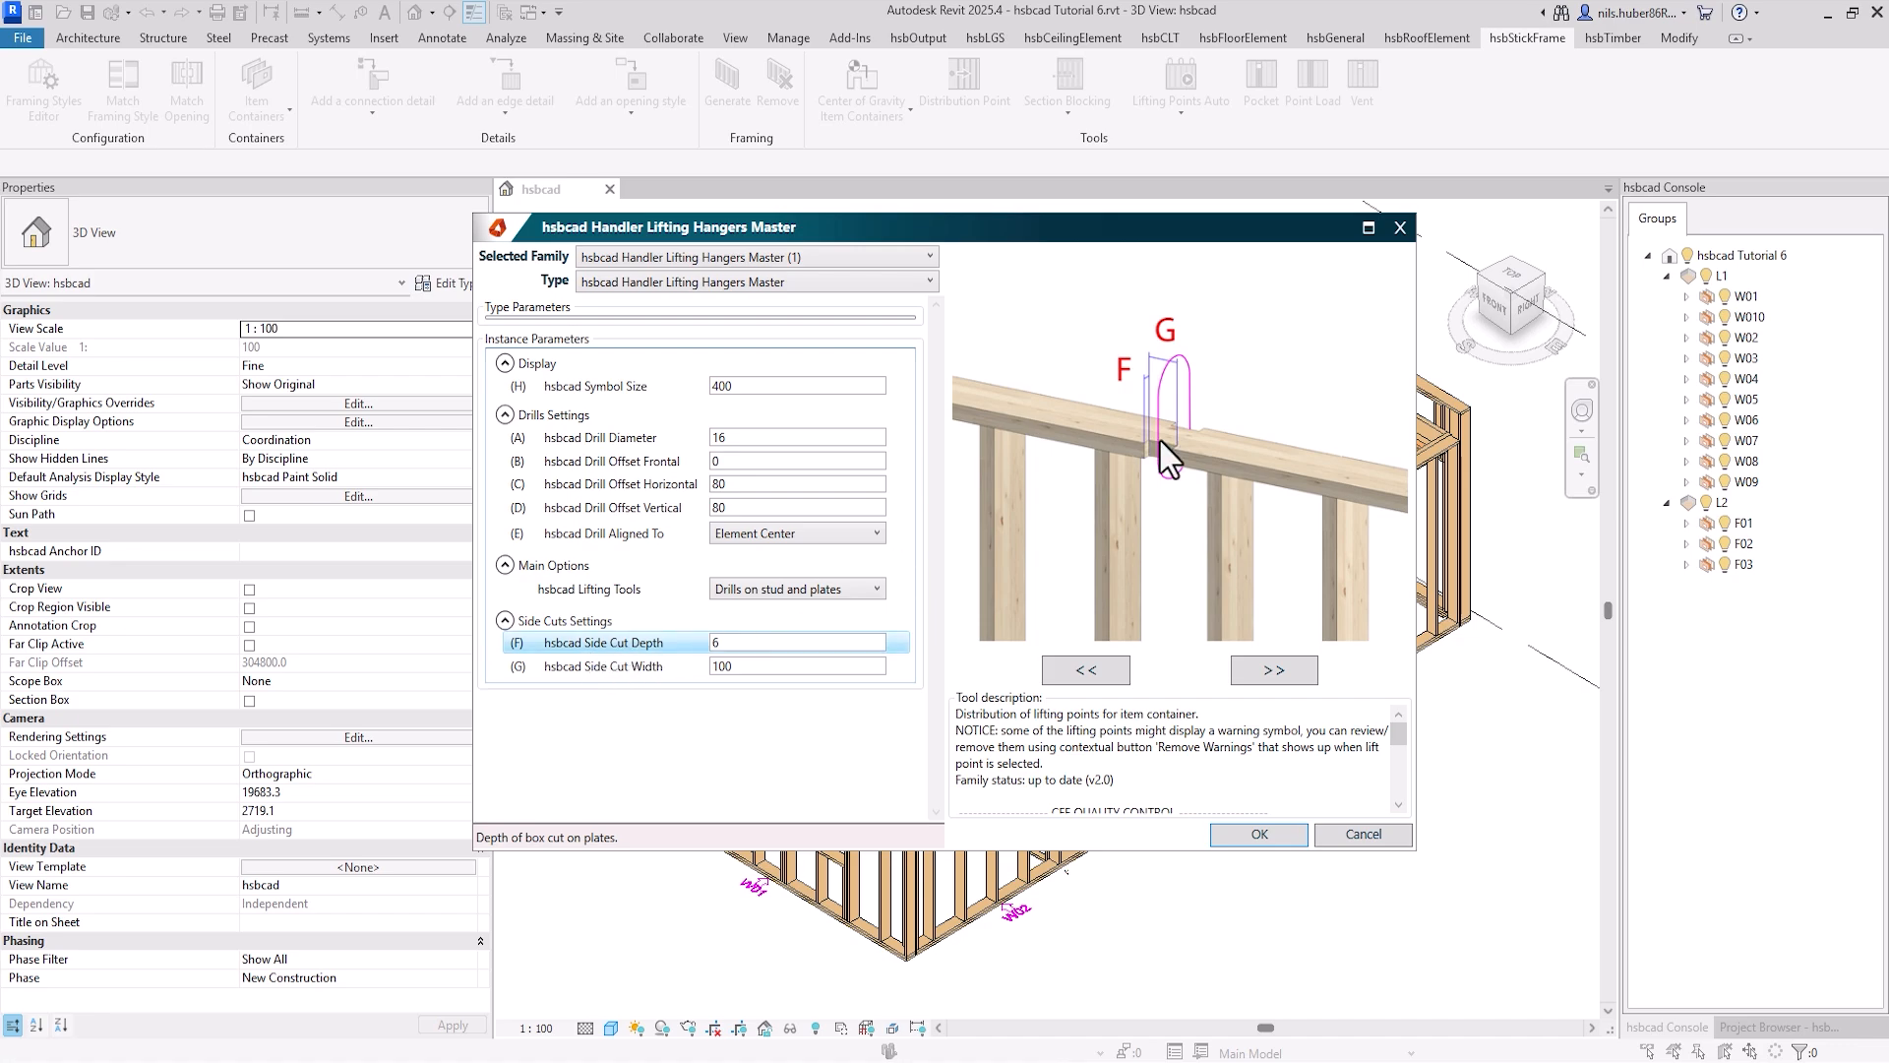
left_click(641, 669)
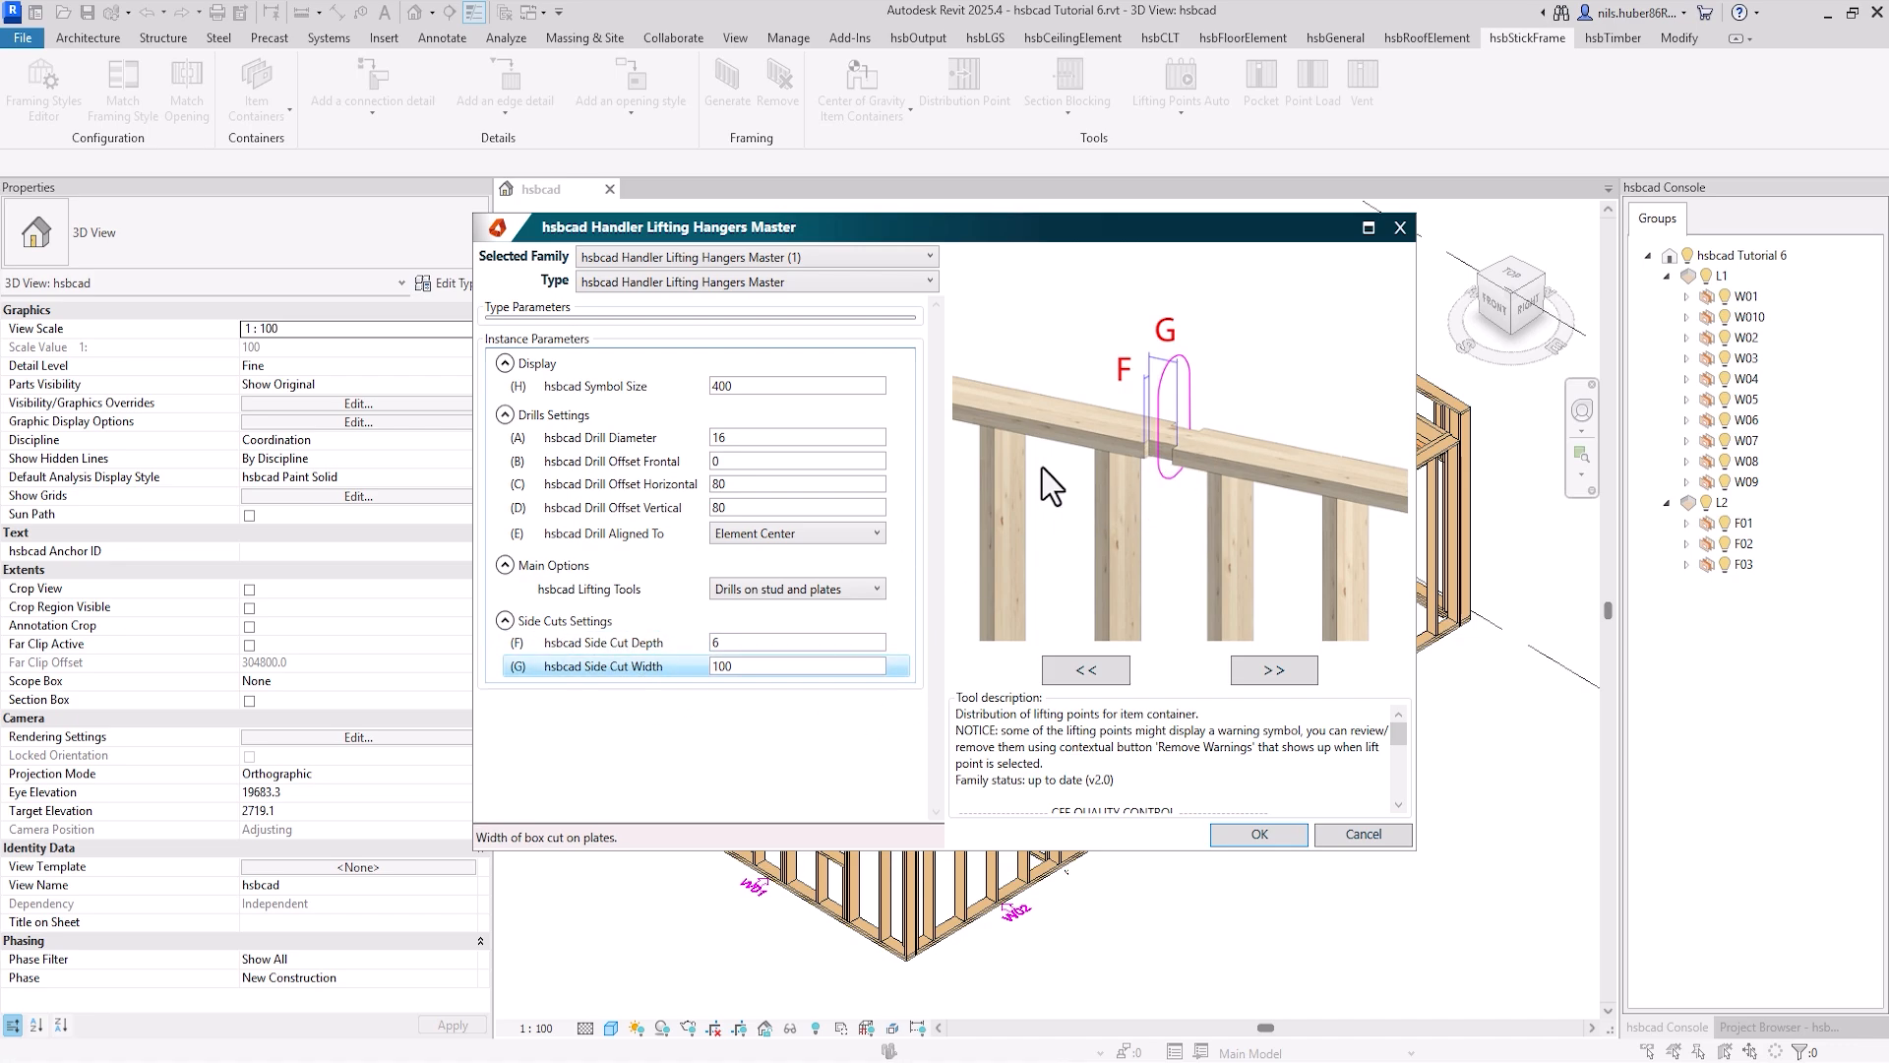
left_click(1260, 834)
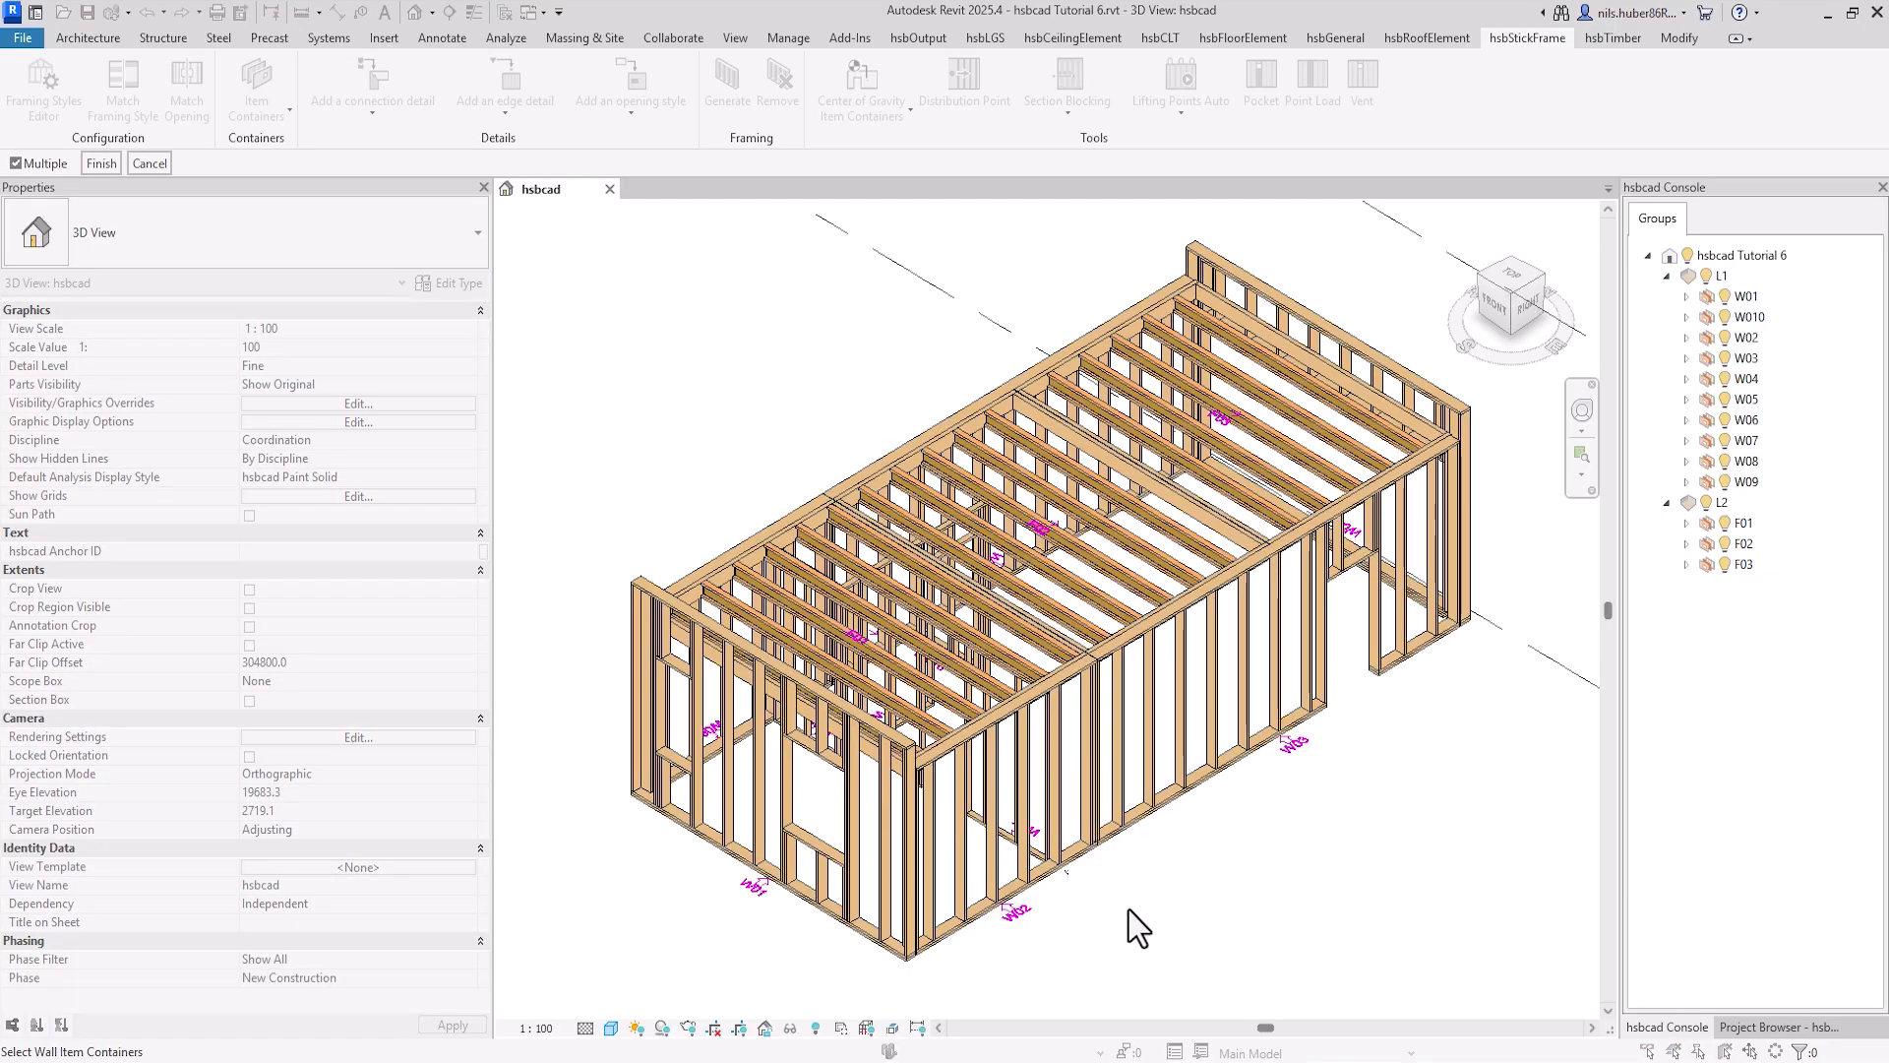
left_click(1024, 919)
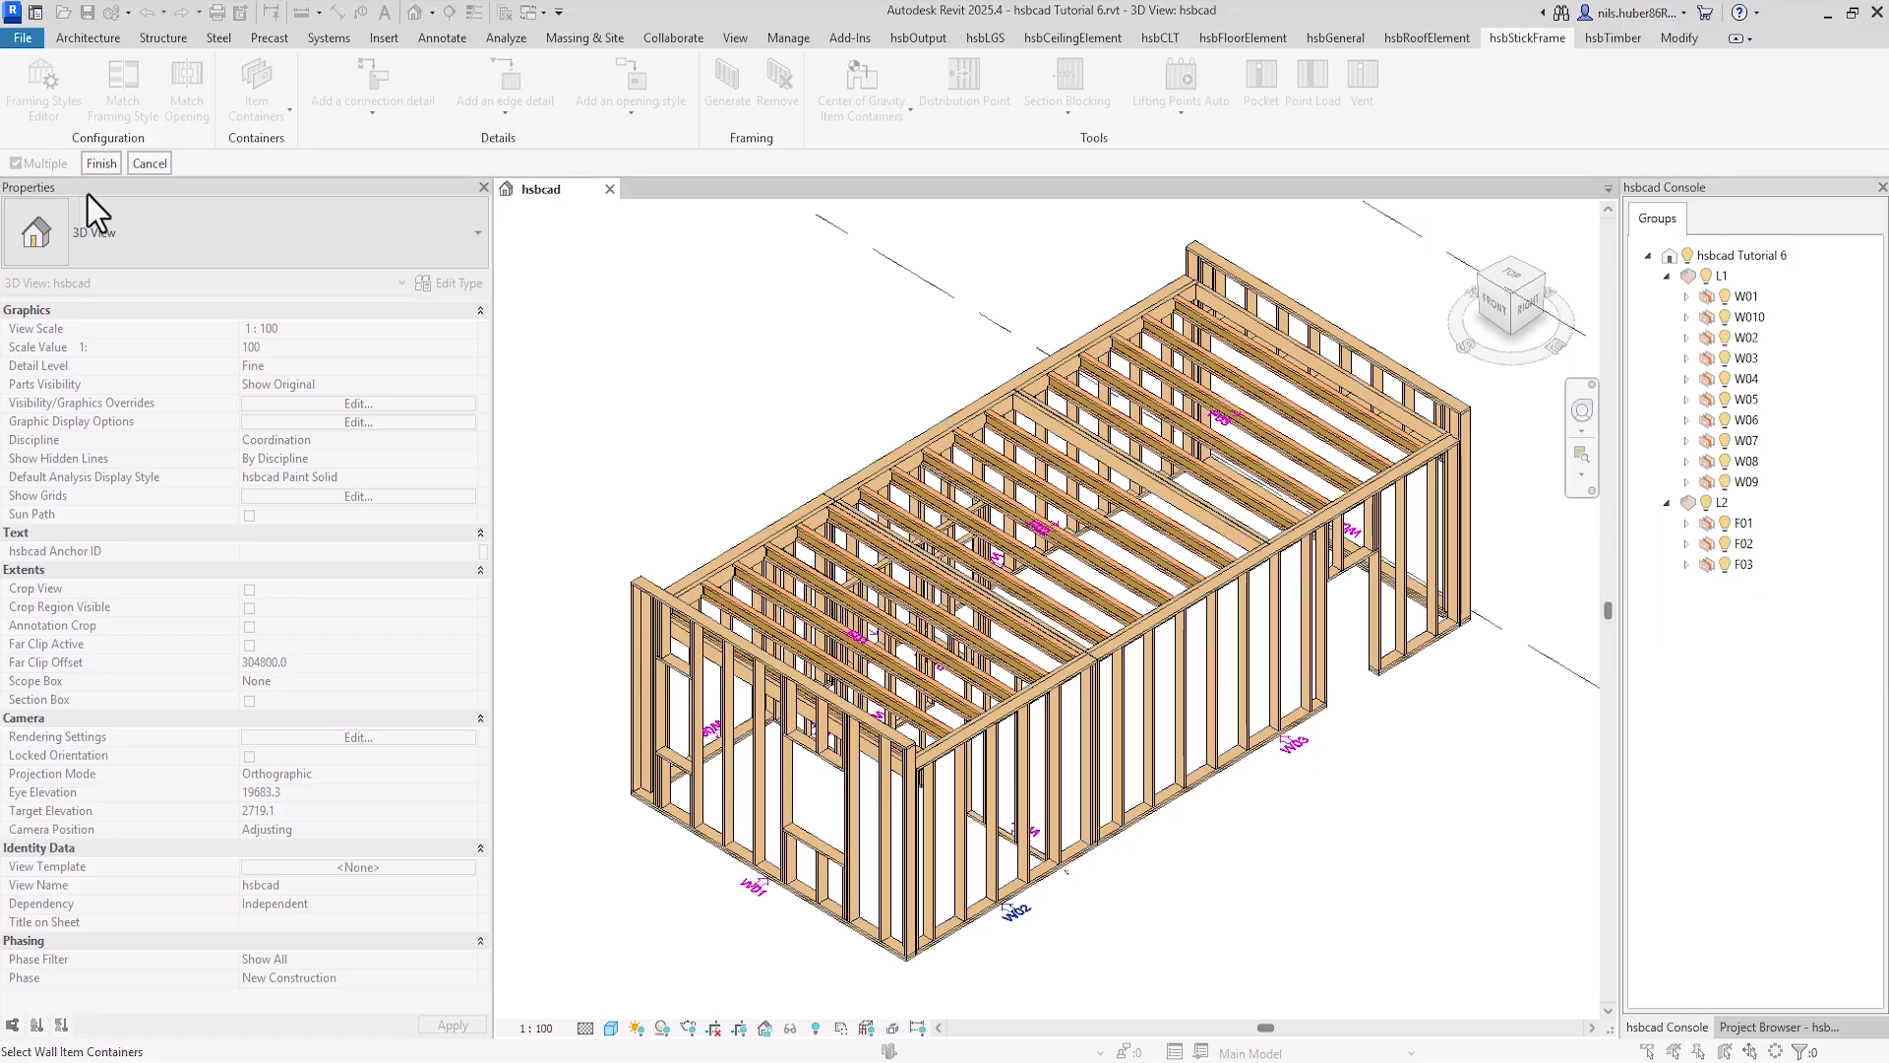
left_click(98, 165)
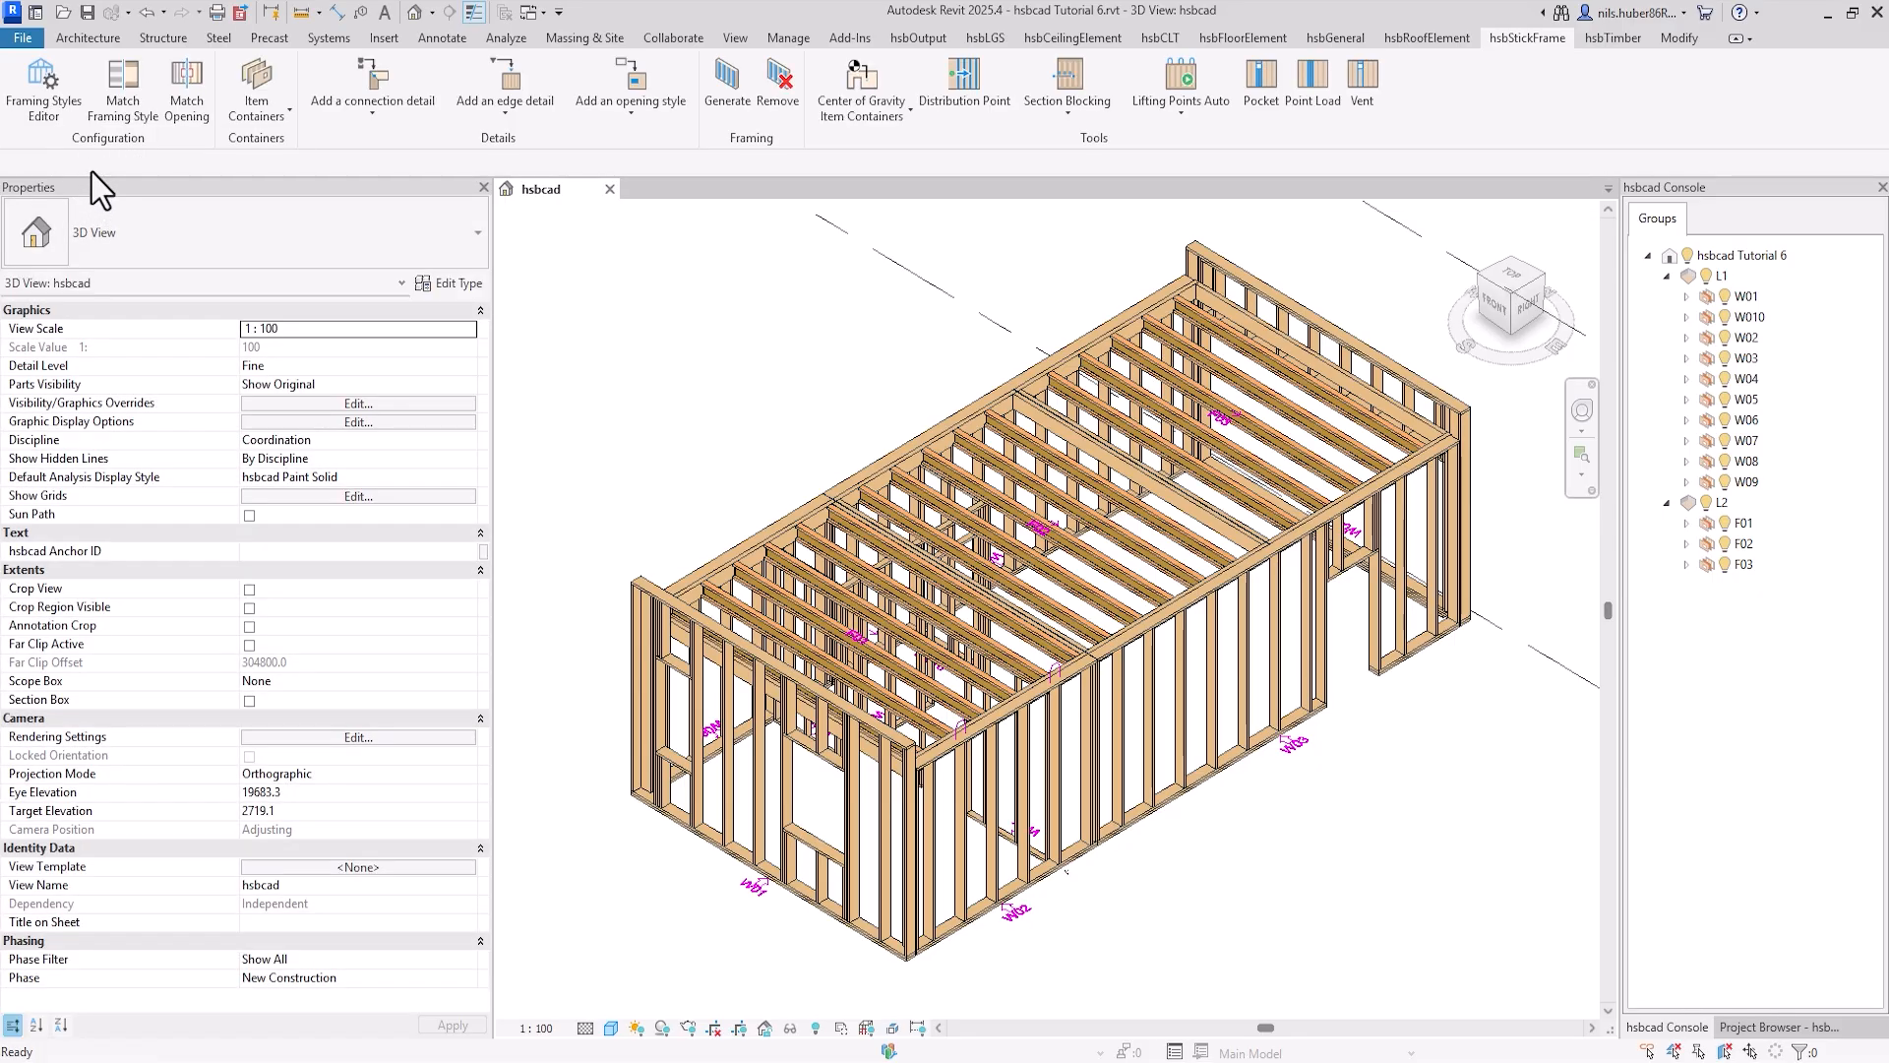
Generate the framing of wall container W02 to apply the lifting point drills
scroll(984, 778, "up", 5)
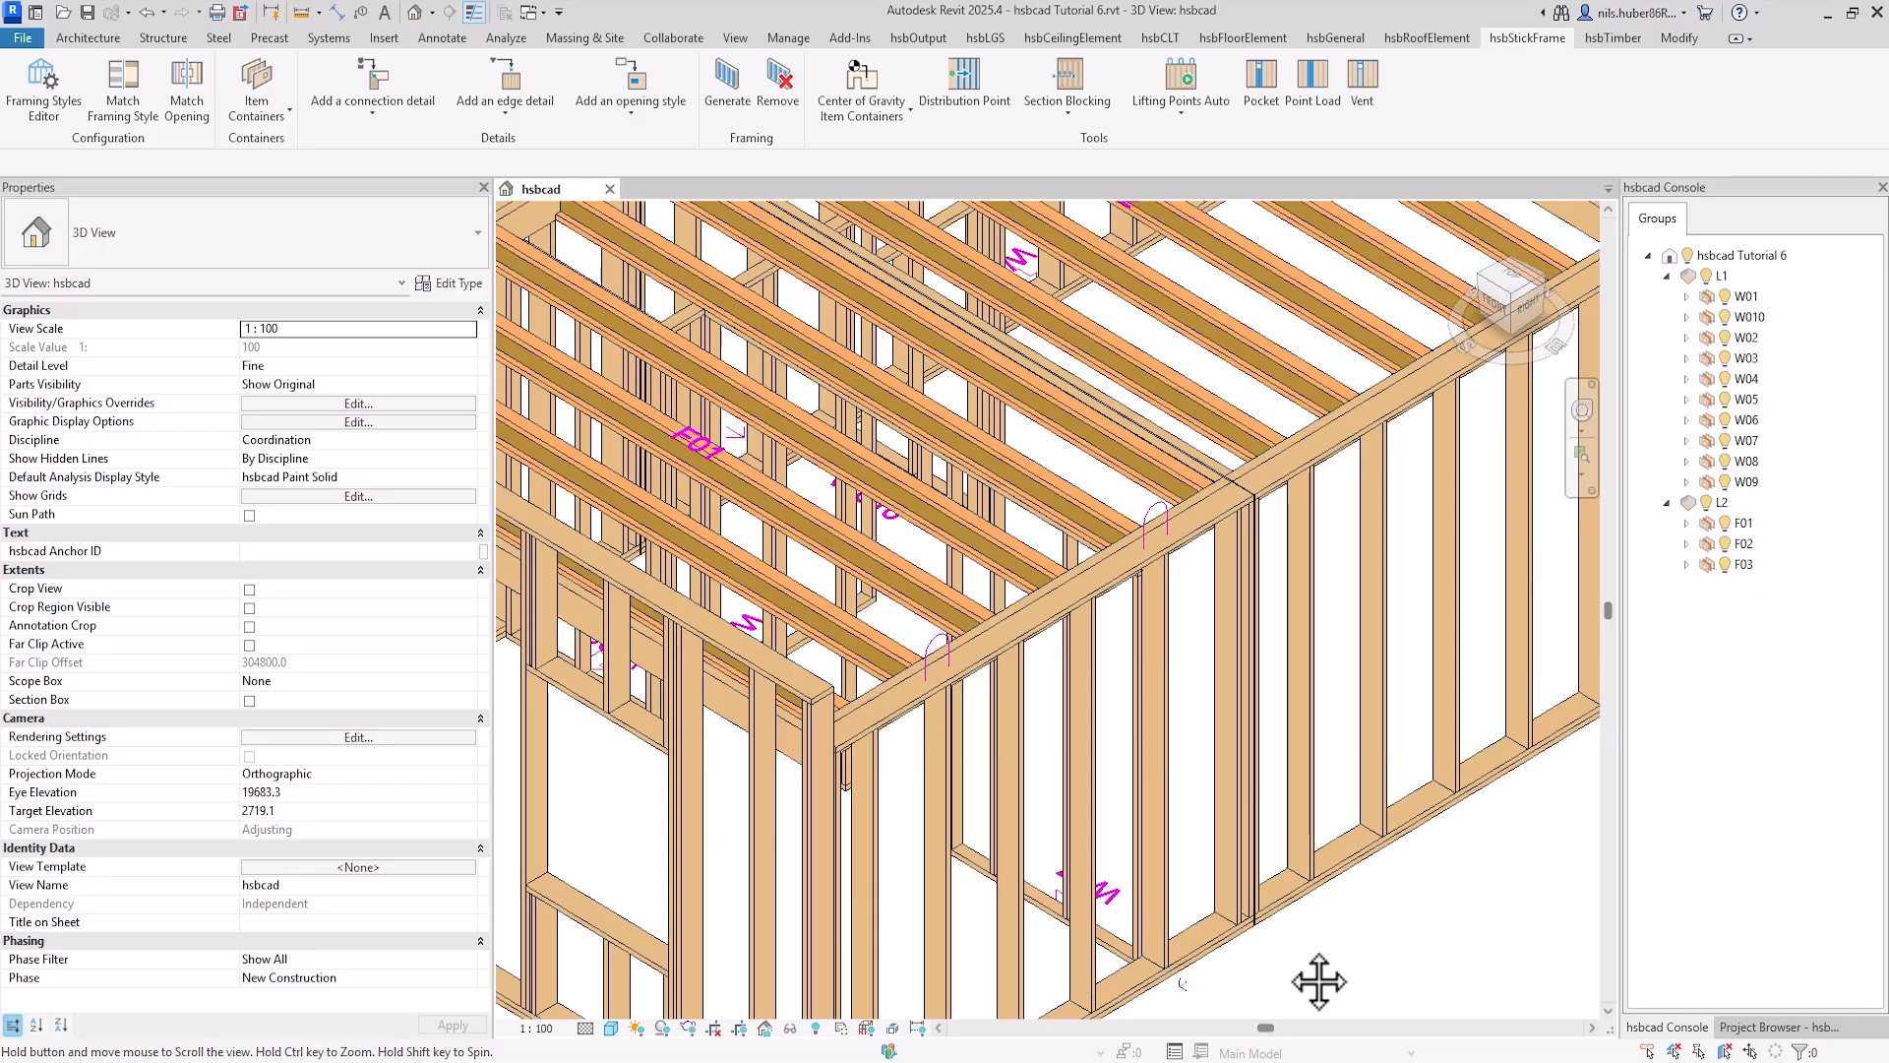
middle_click_drag(1320, 983, 1349, 812)
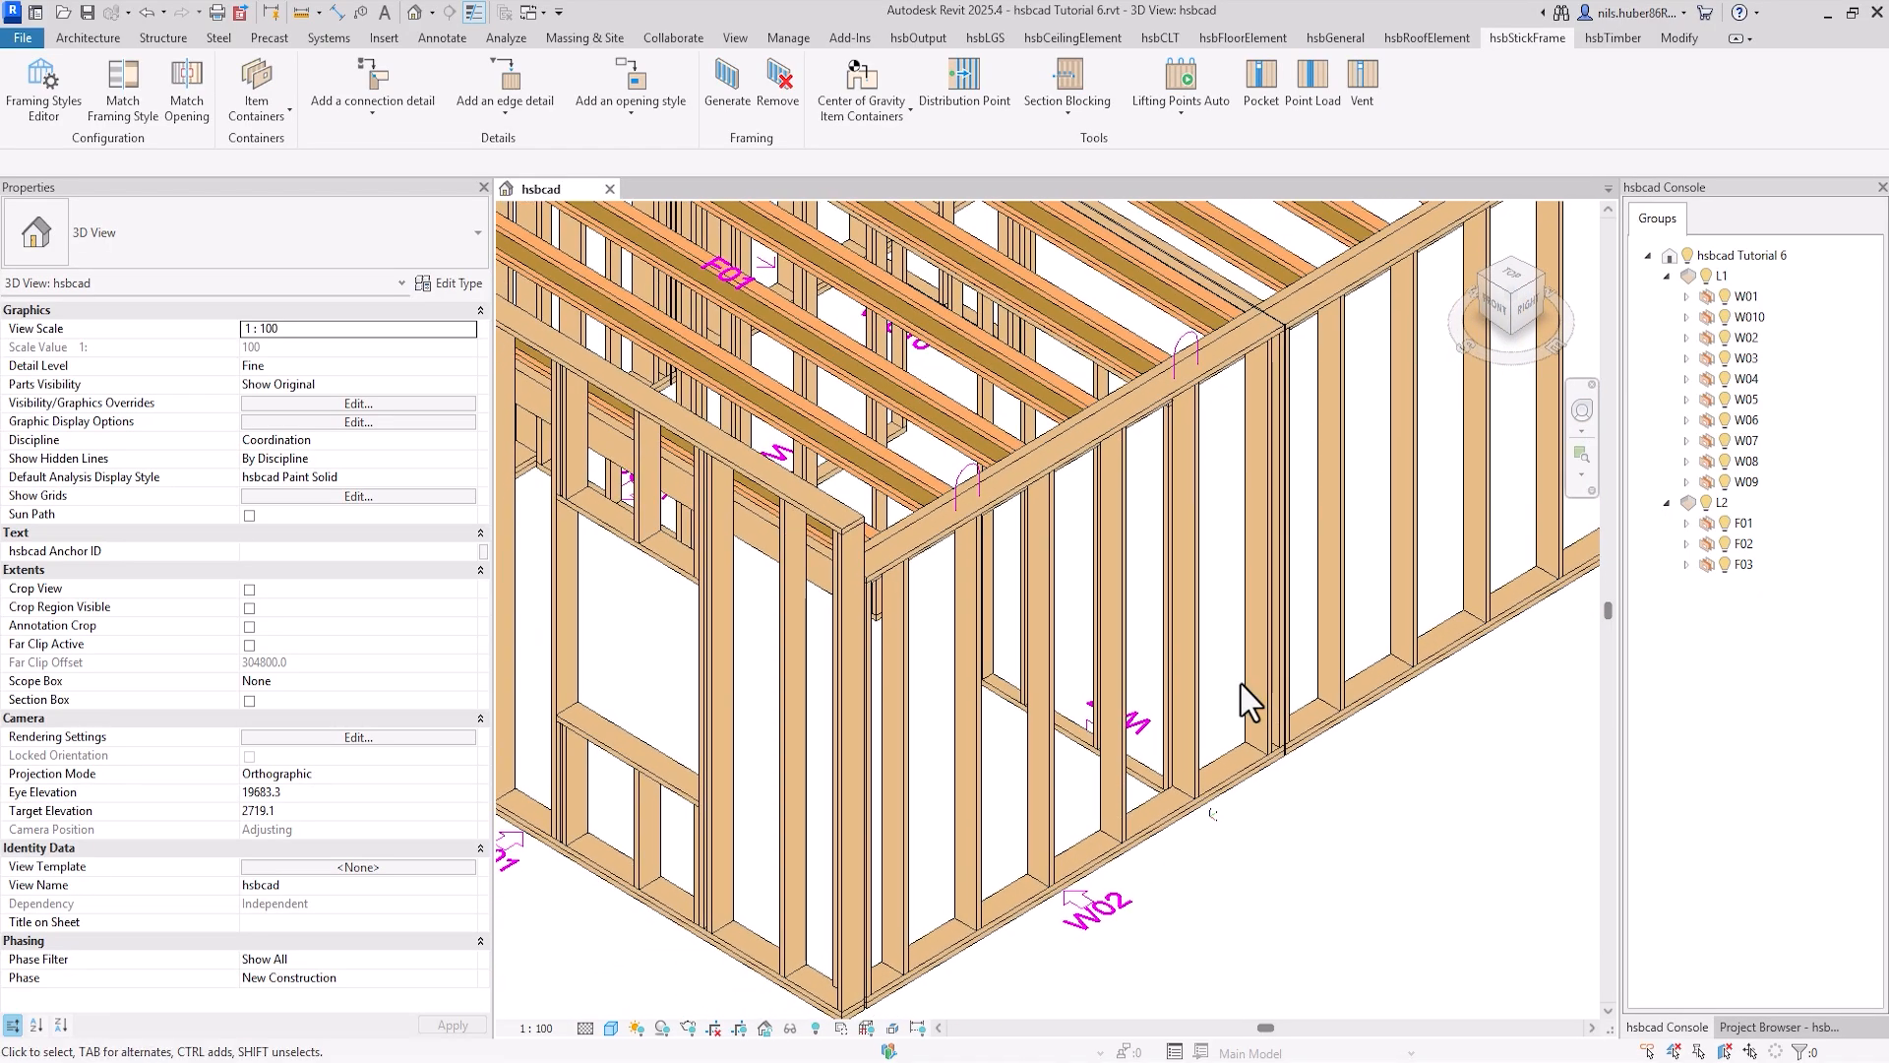
left_click(1130, 915)
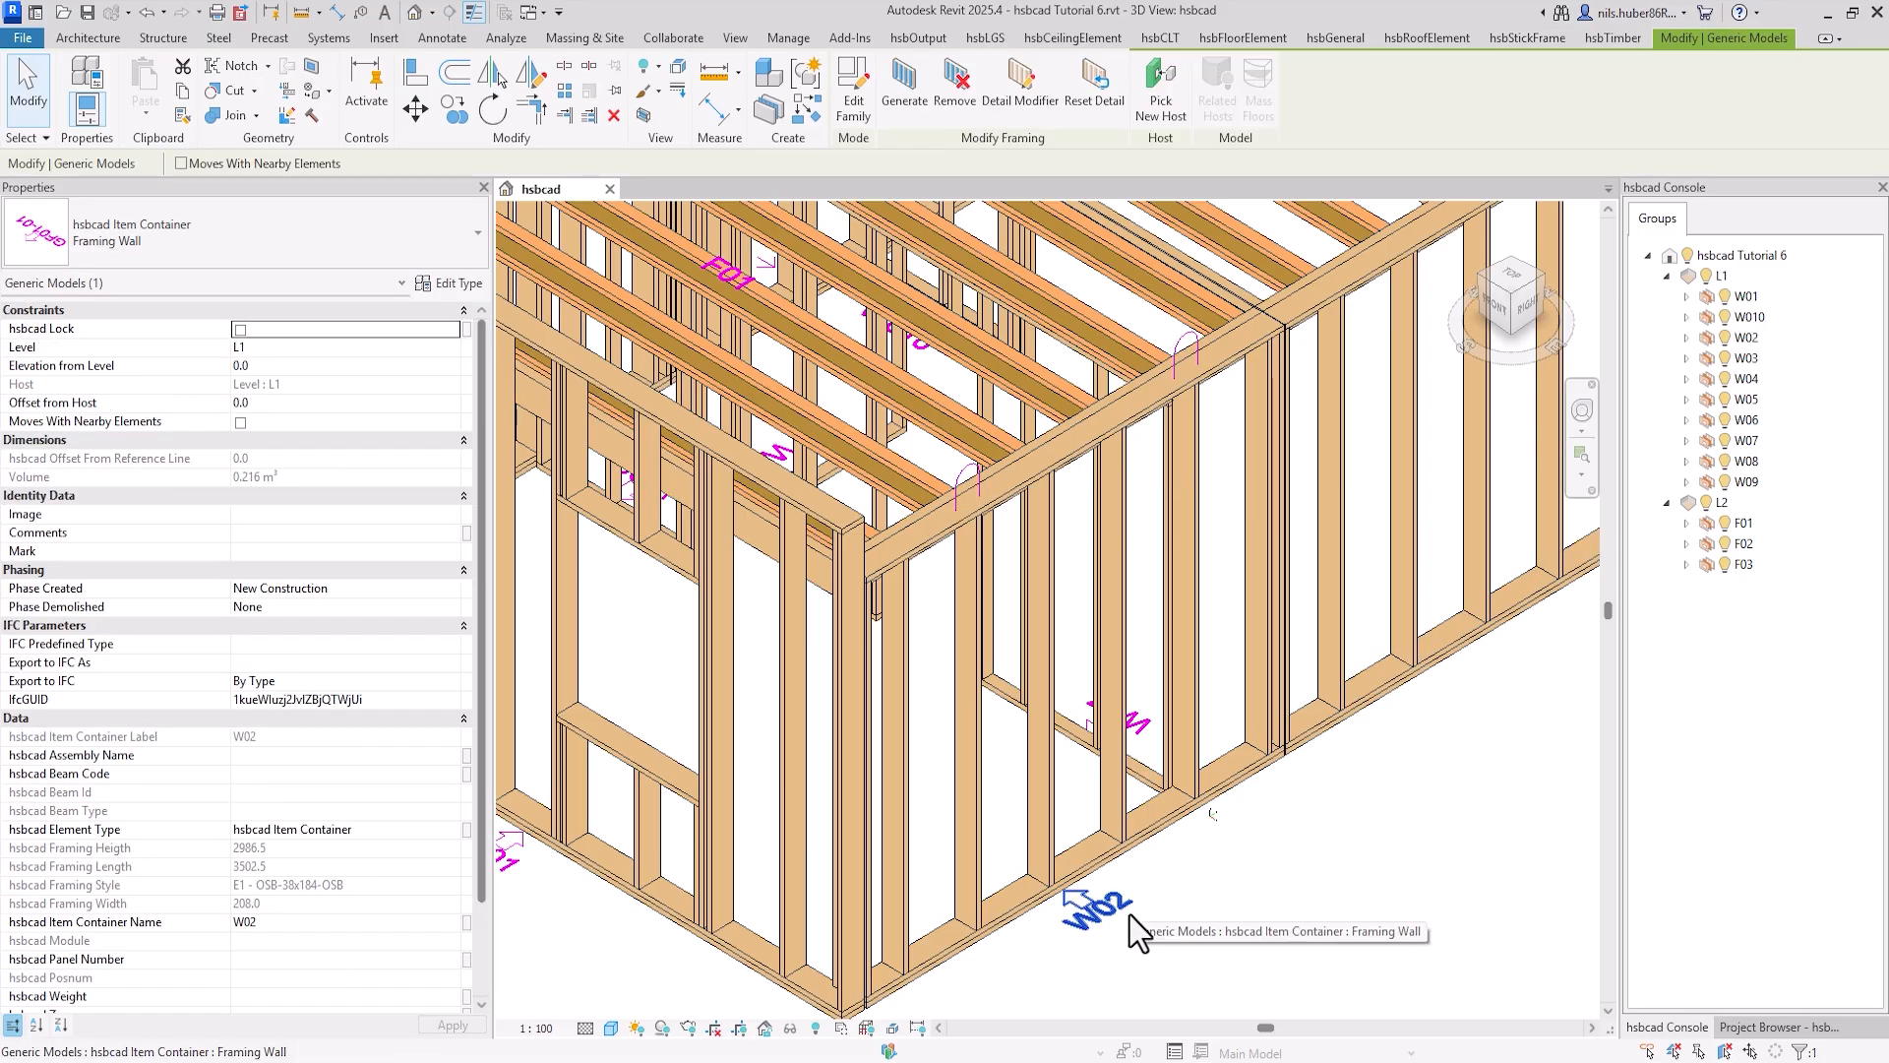
left_click(913, 86)
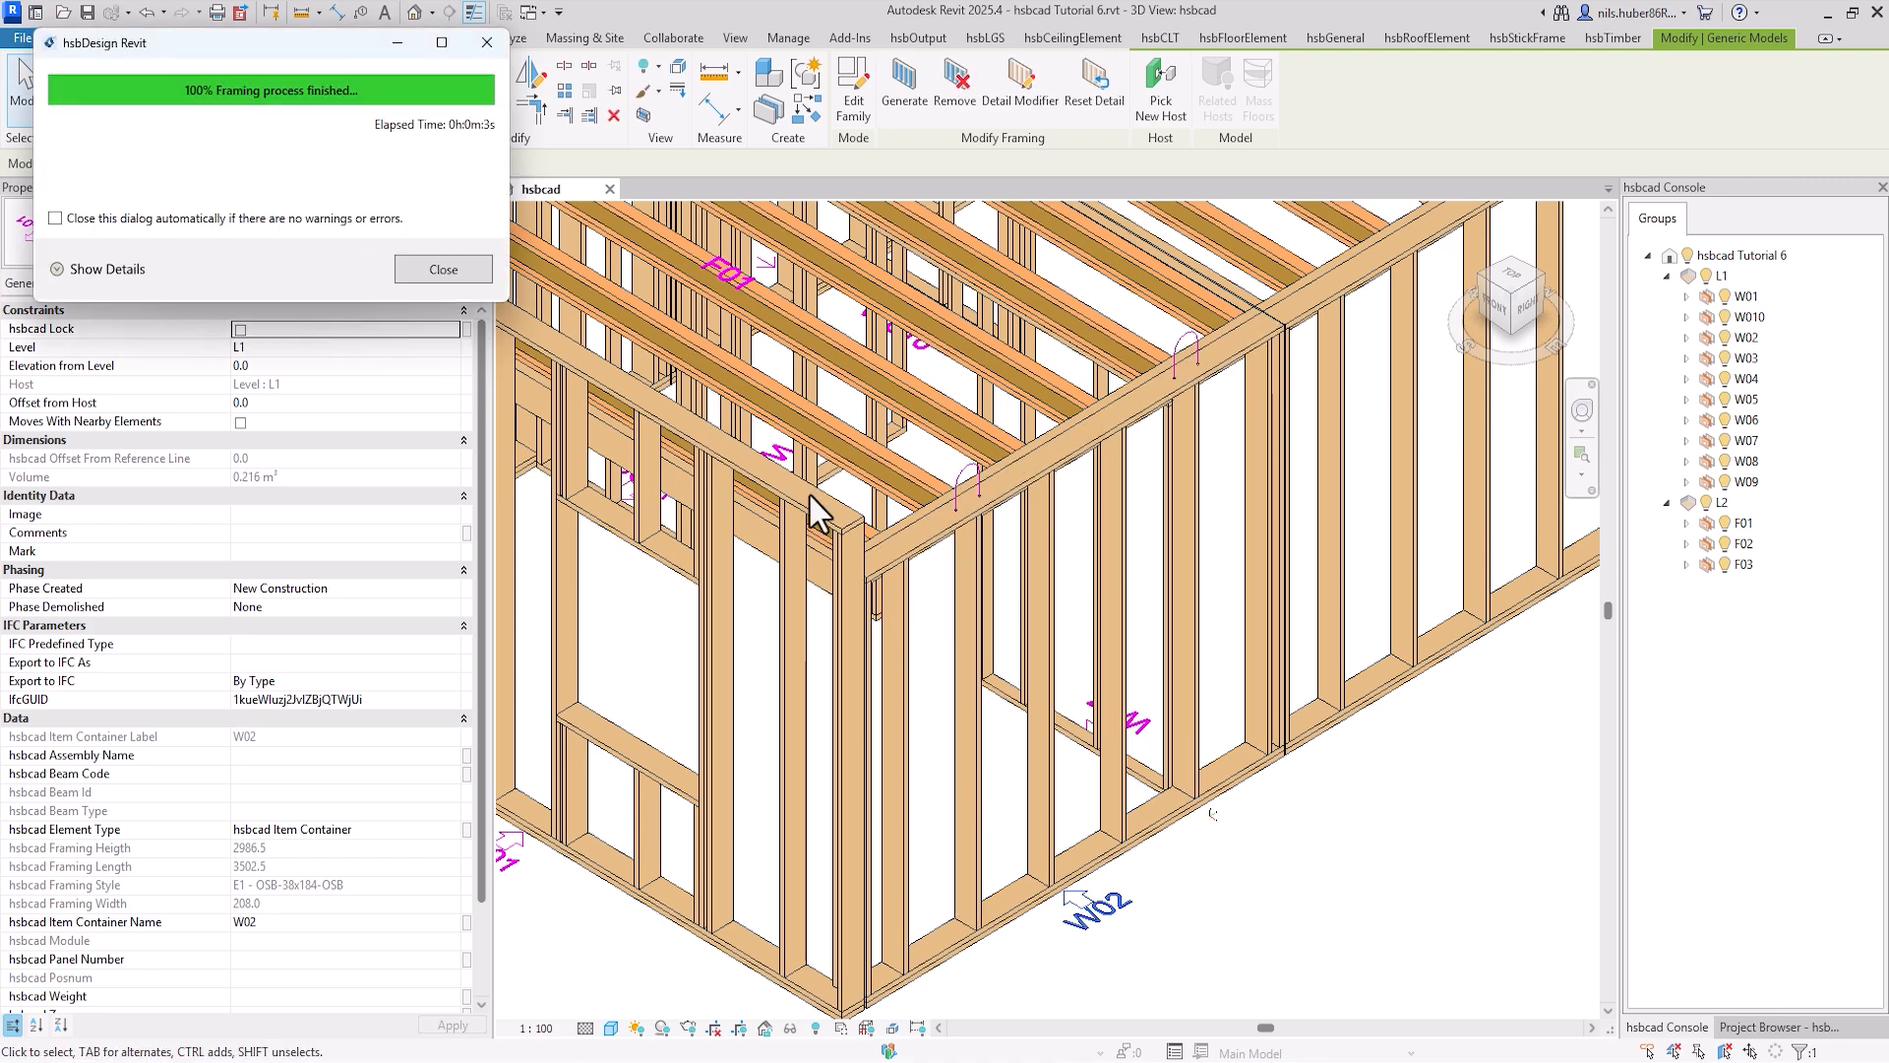
left_click(441, 269)
Move the W02 lifting hanger nearest the building corner along the top plate to the next stud
scroll(982, 519, "up", 3)
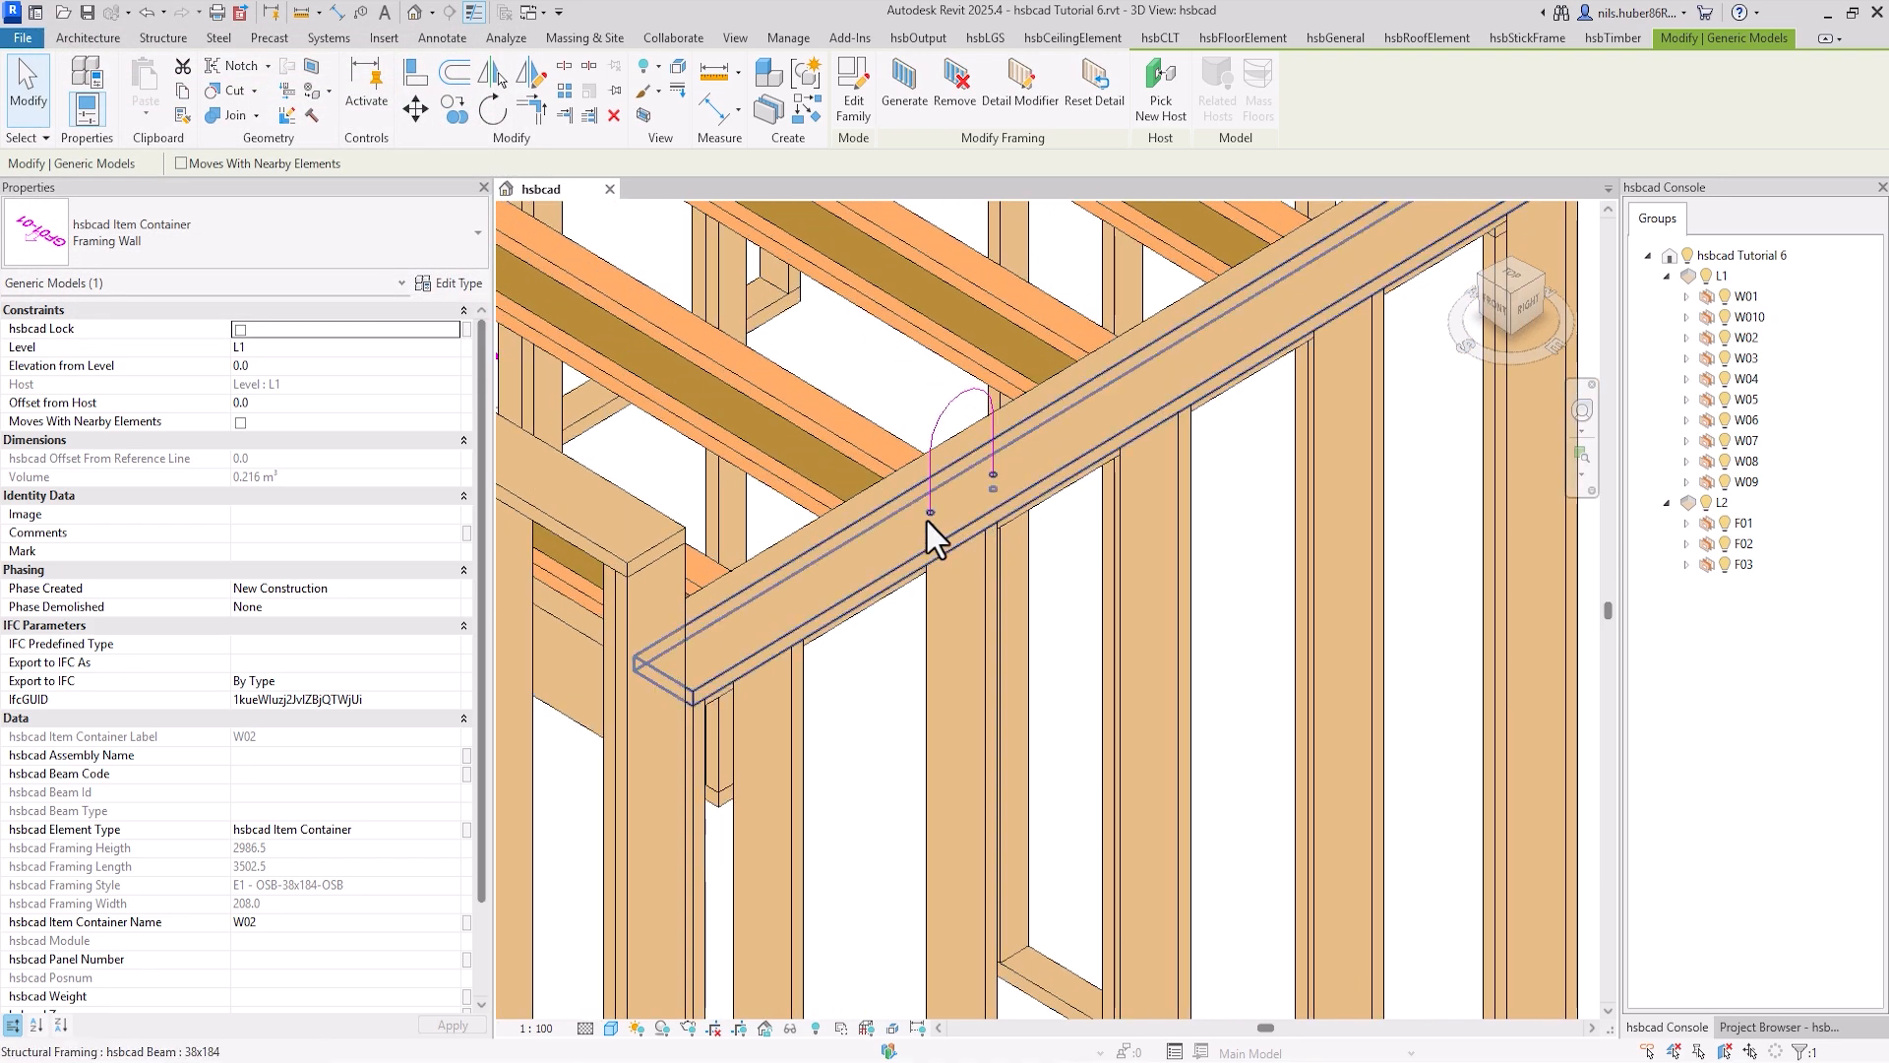
scroll(1007, 492, "down", 4)
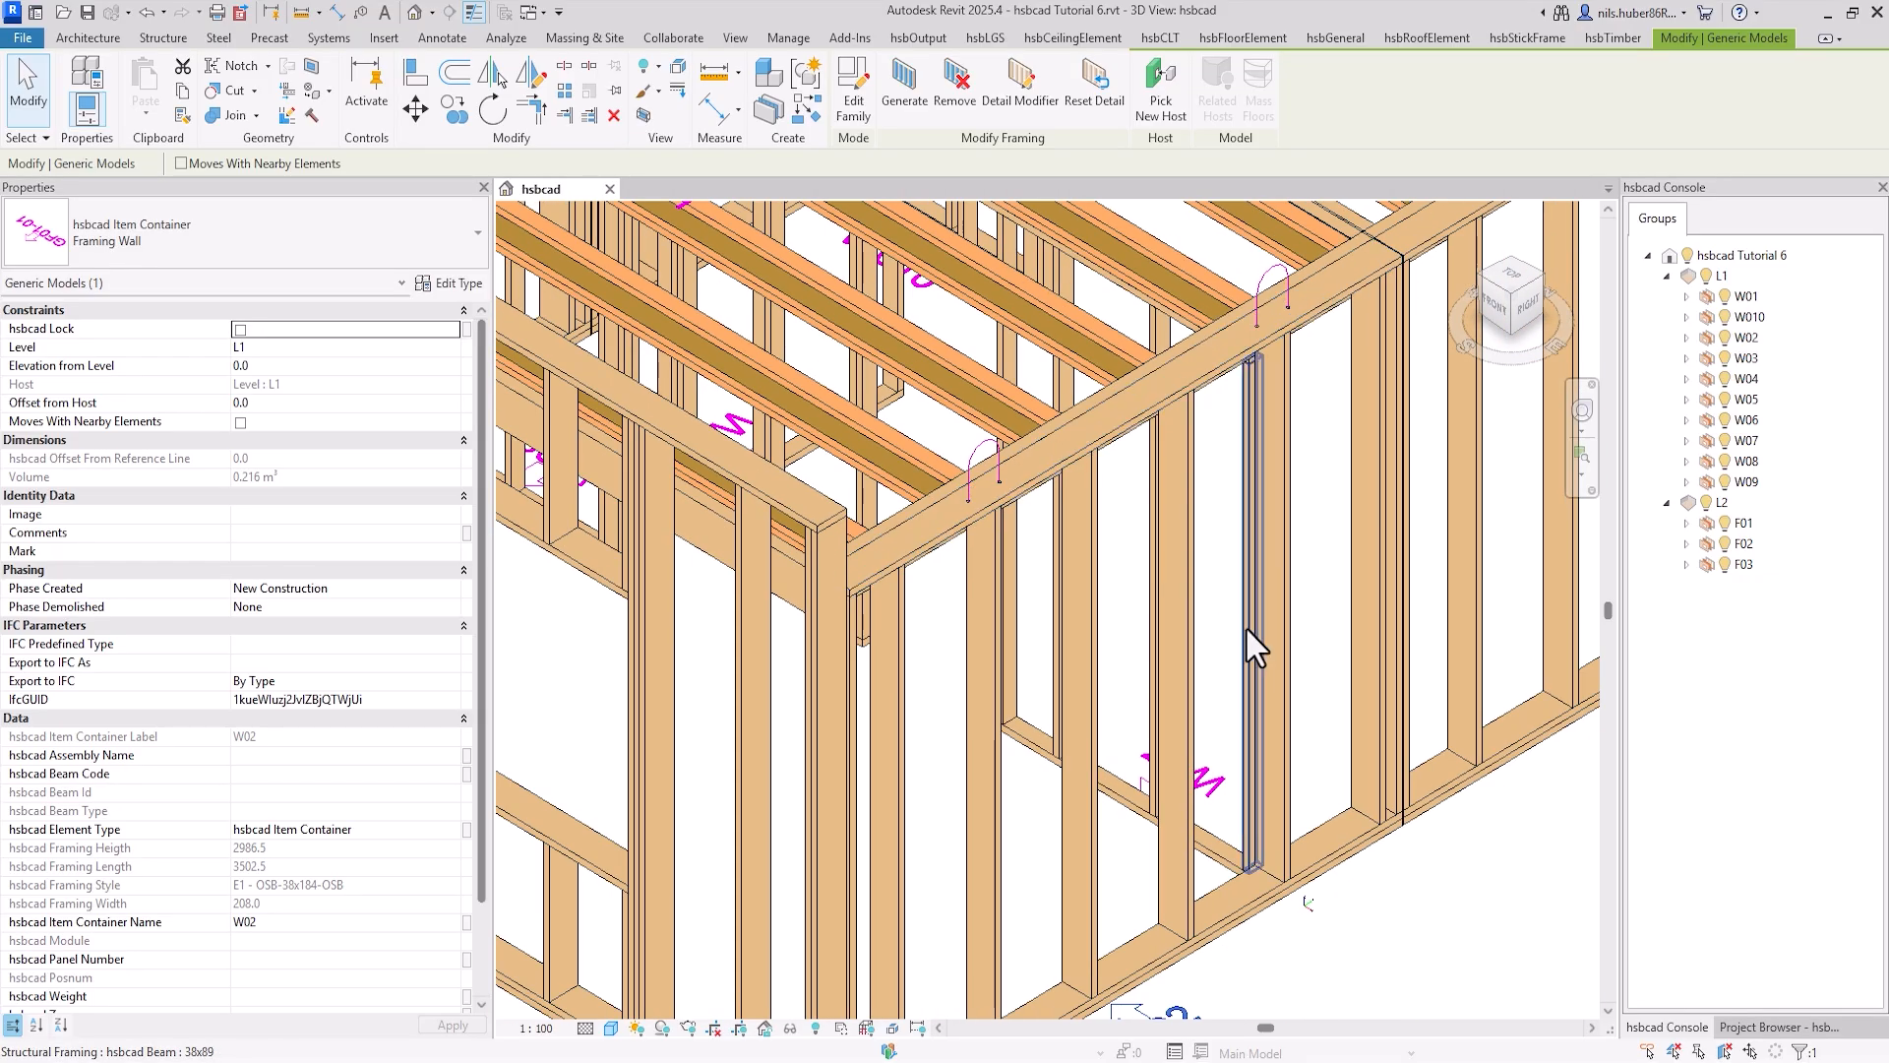
left_click(1007, 474)
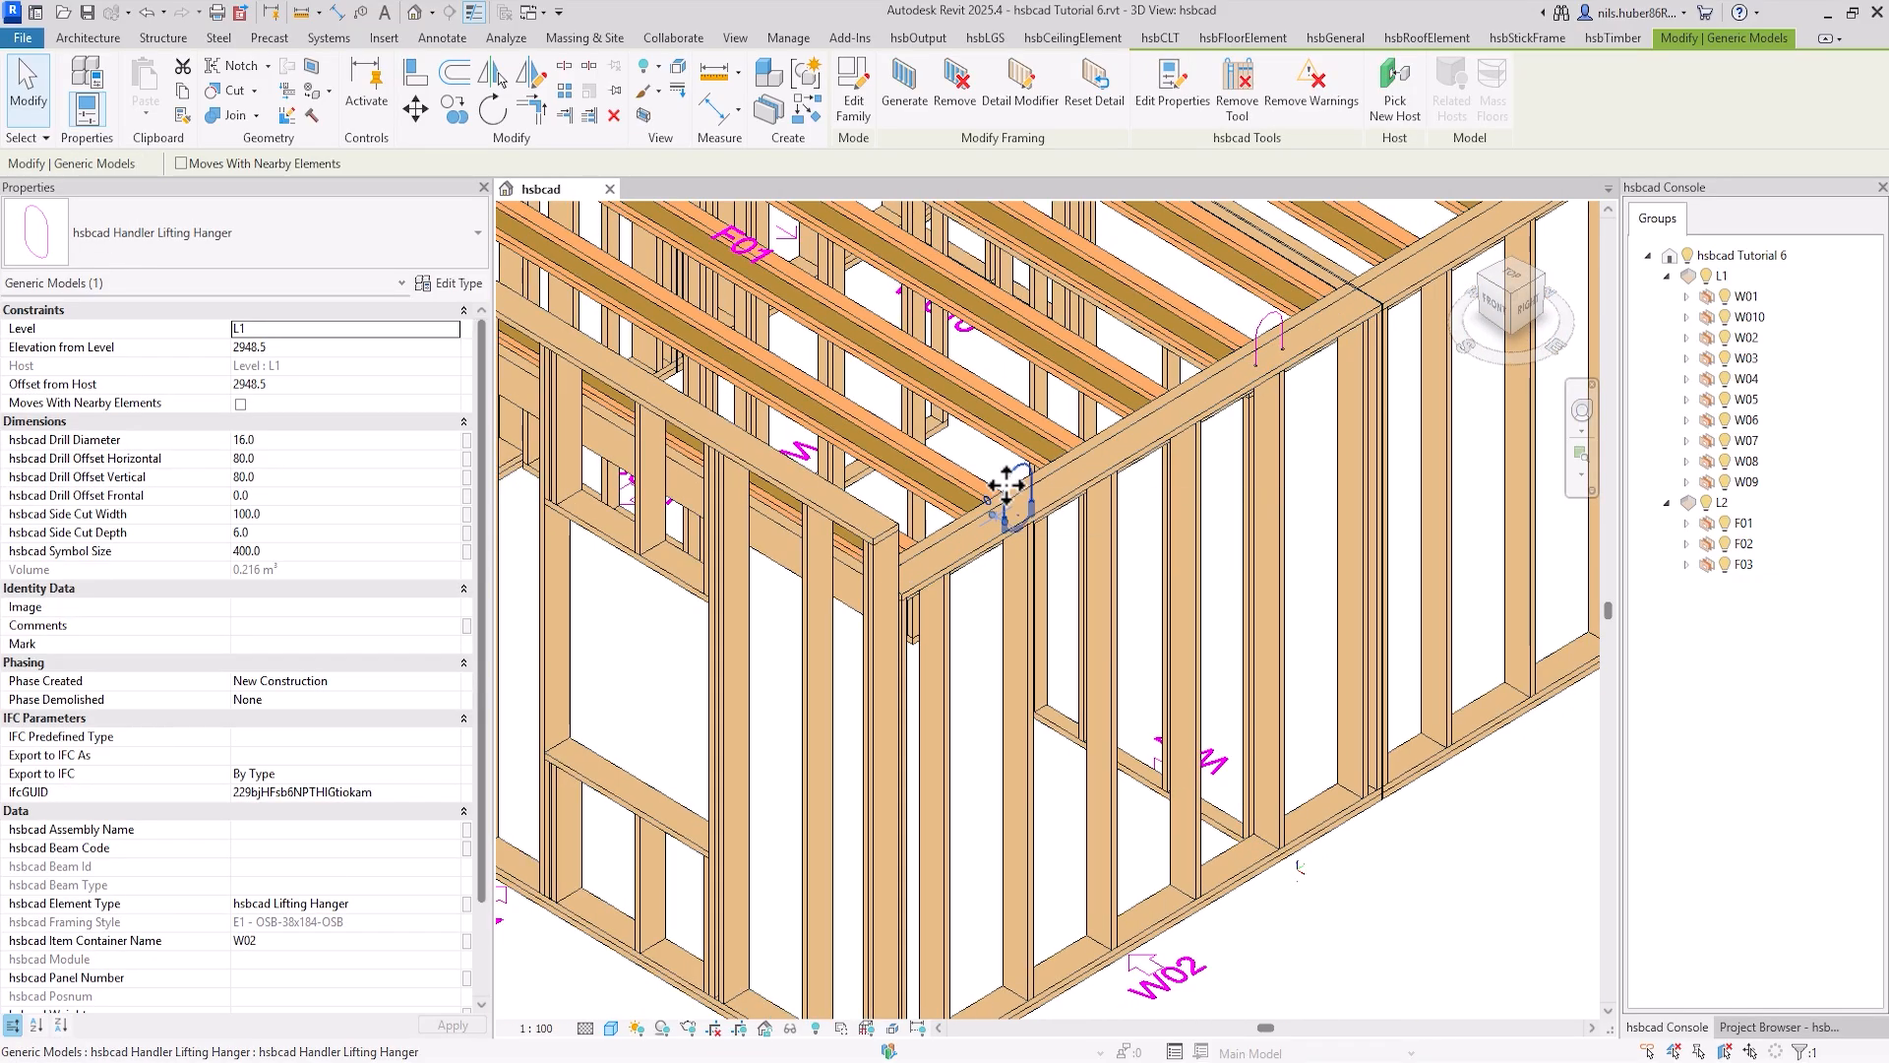
left_click_drag(1006, 484, 1079, 441)
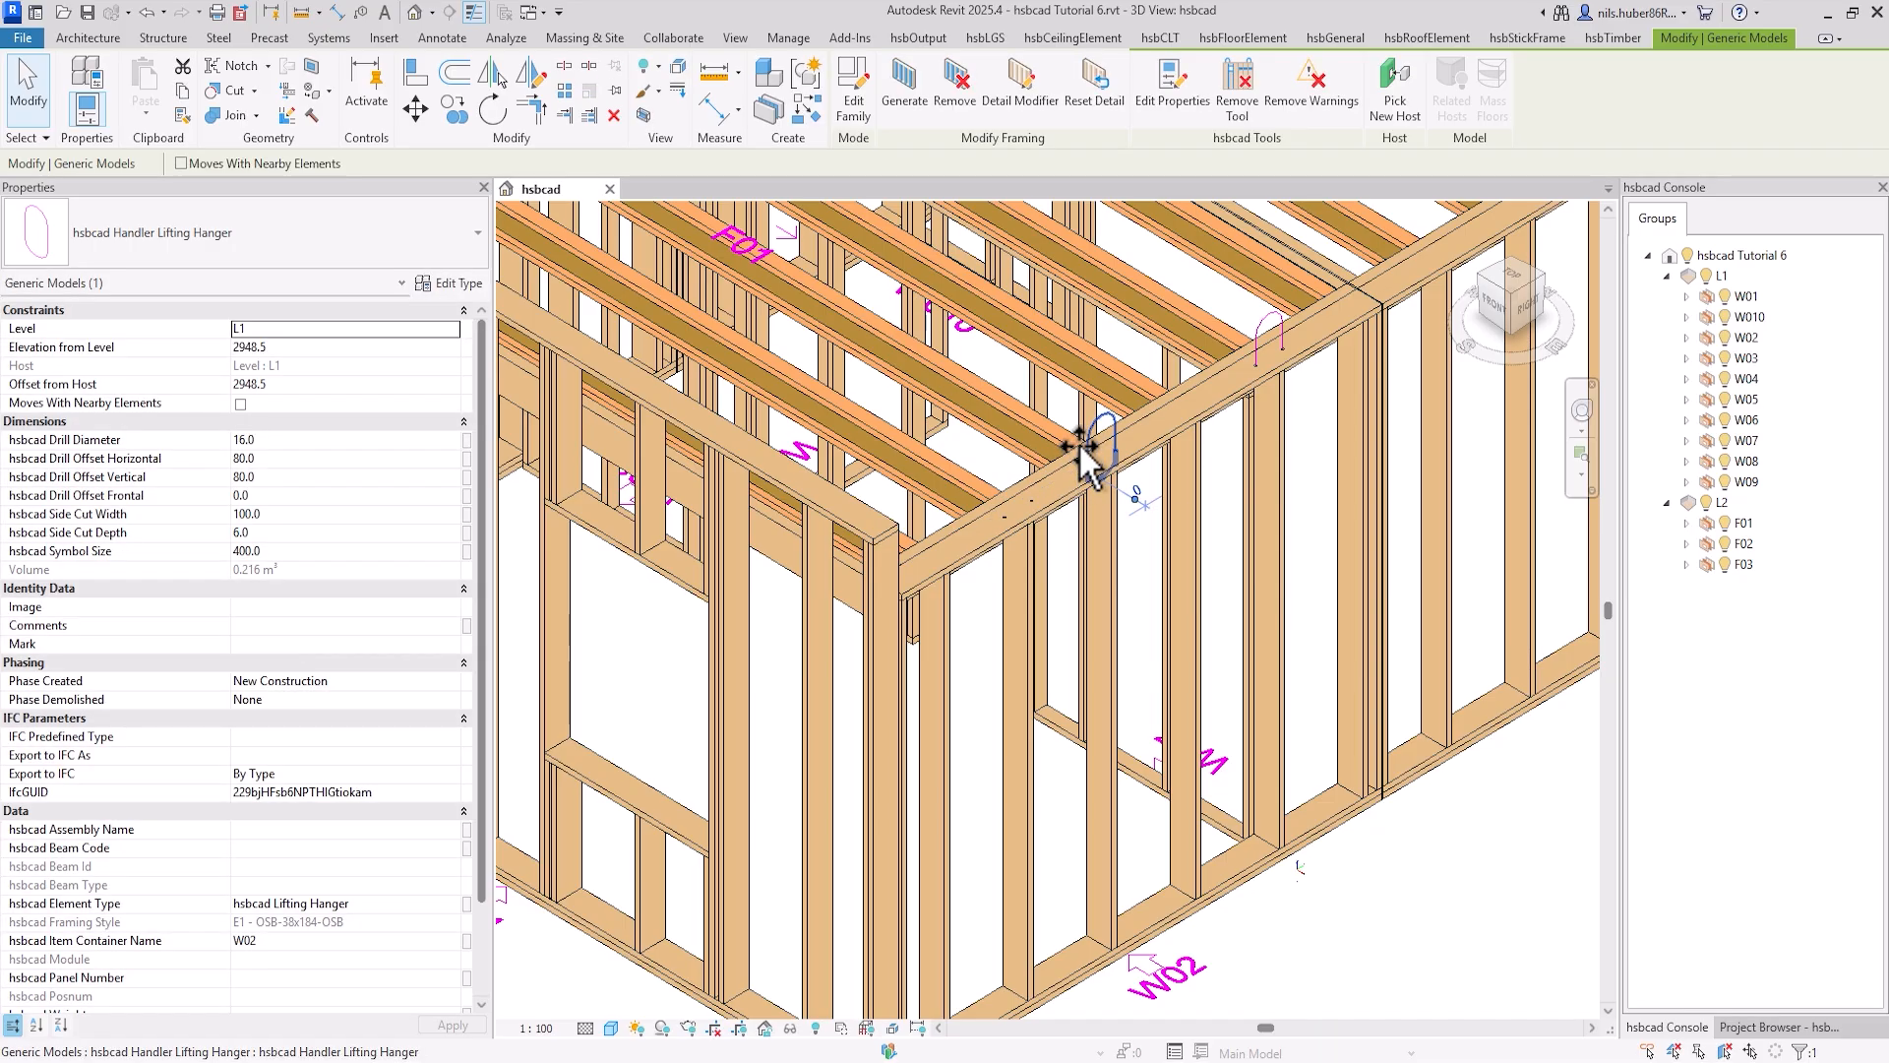
left_click(1346, 896)
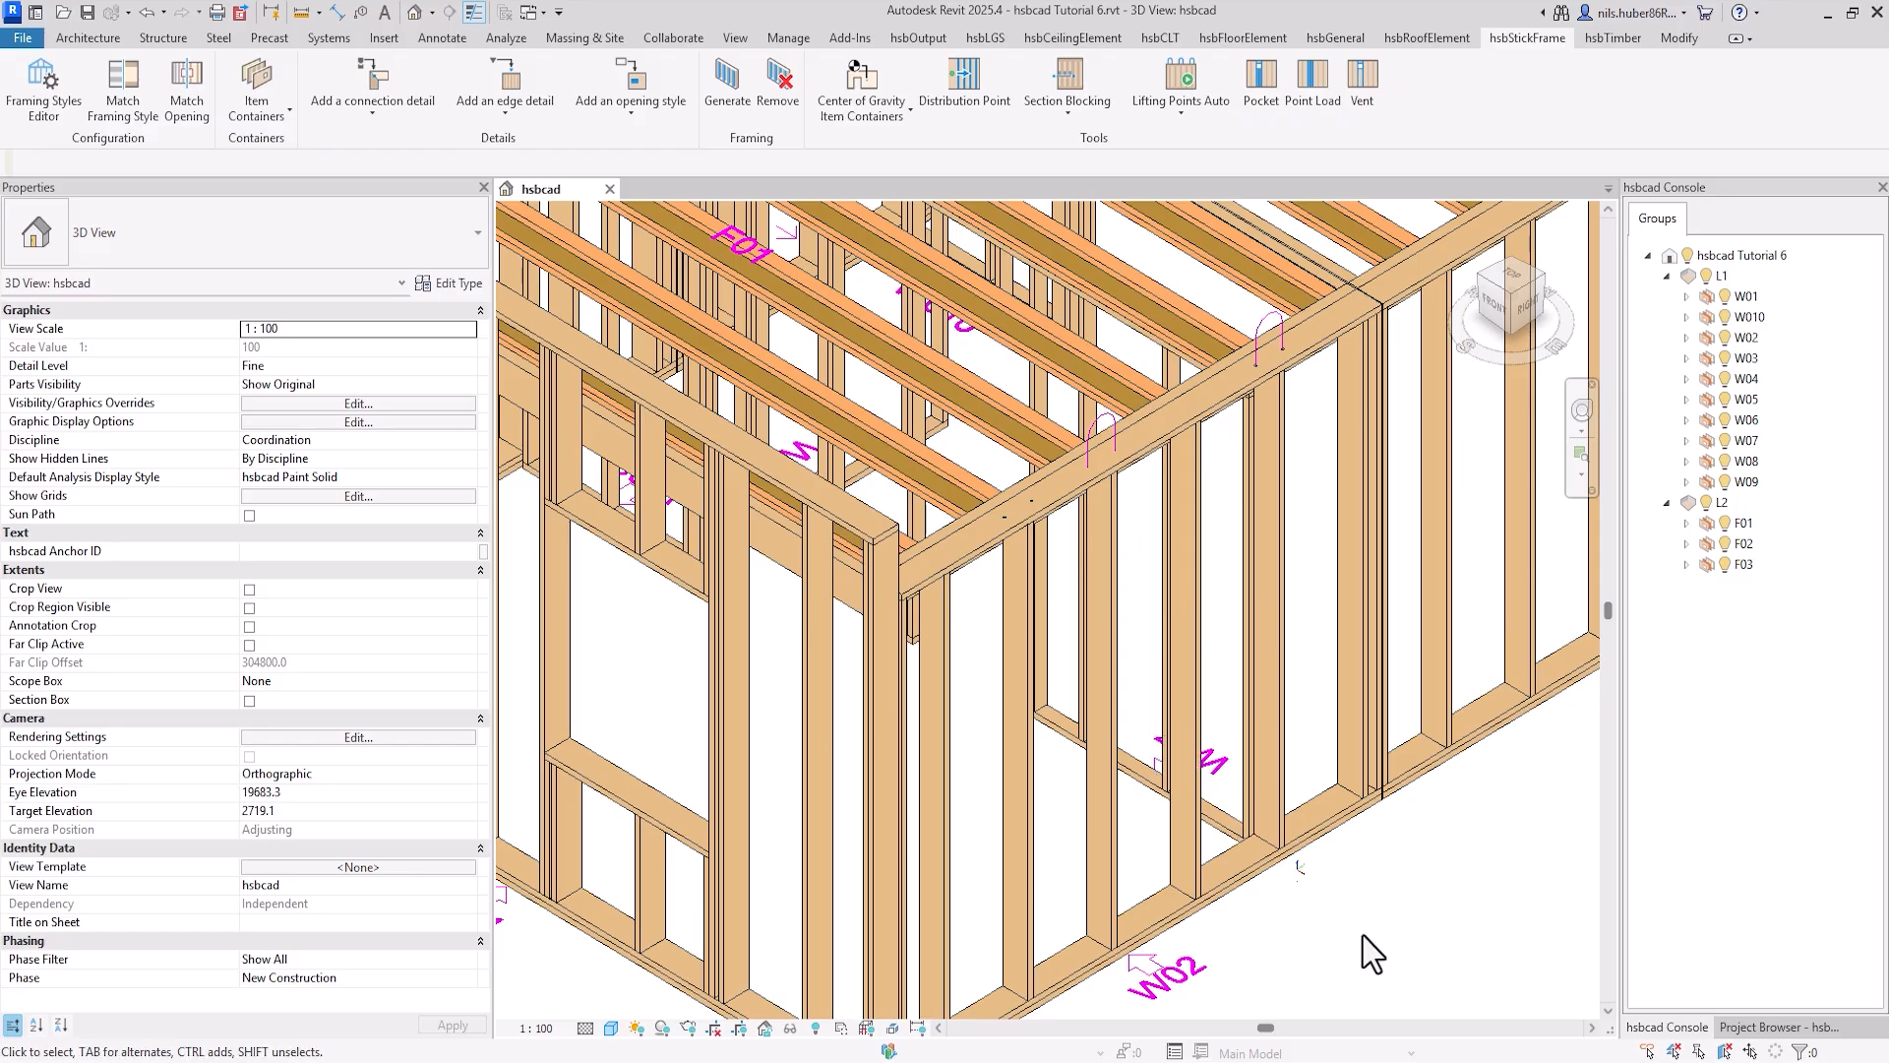
Regenerate the framing of wall W02 to update the drills for the moved lifting hanger
left_click(1171, 986)
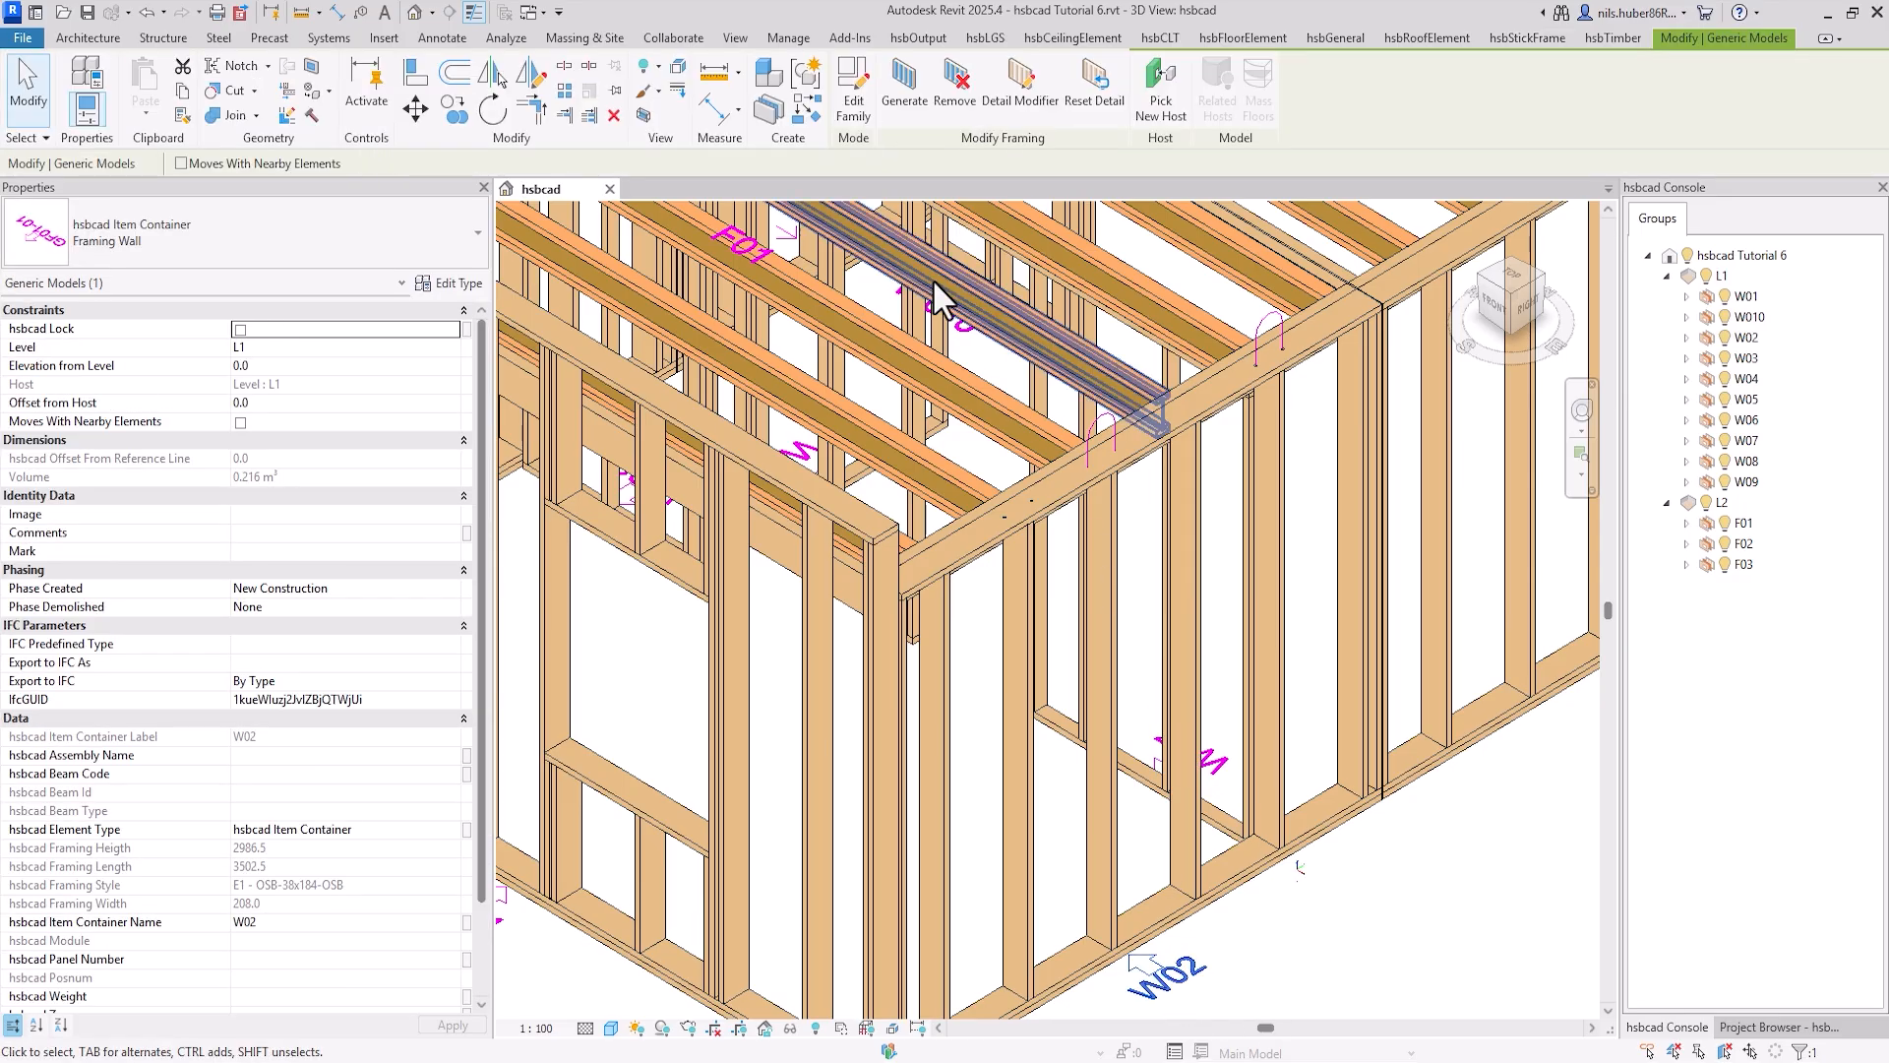
left_click(893, 85)
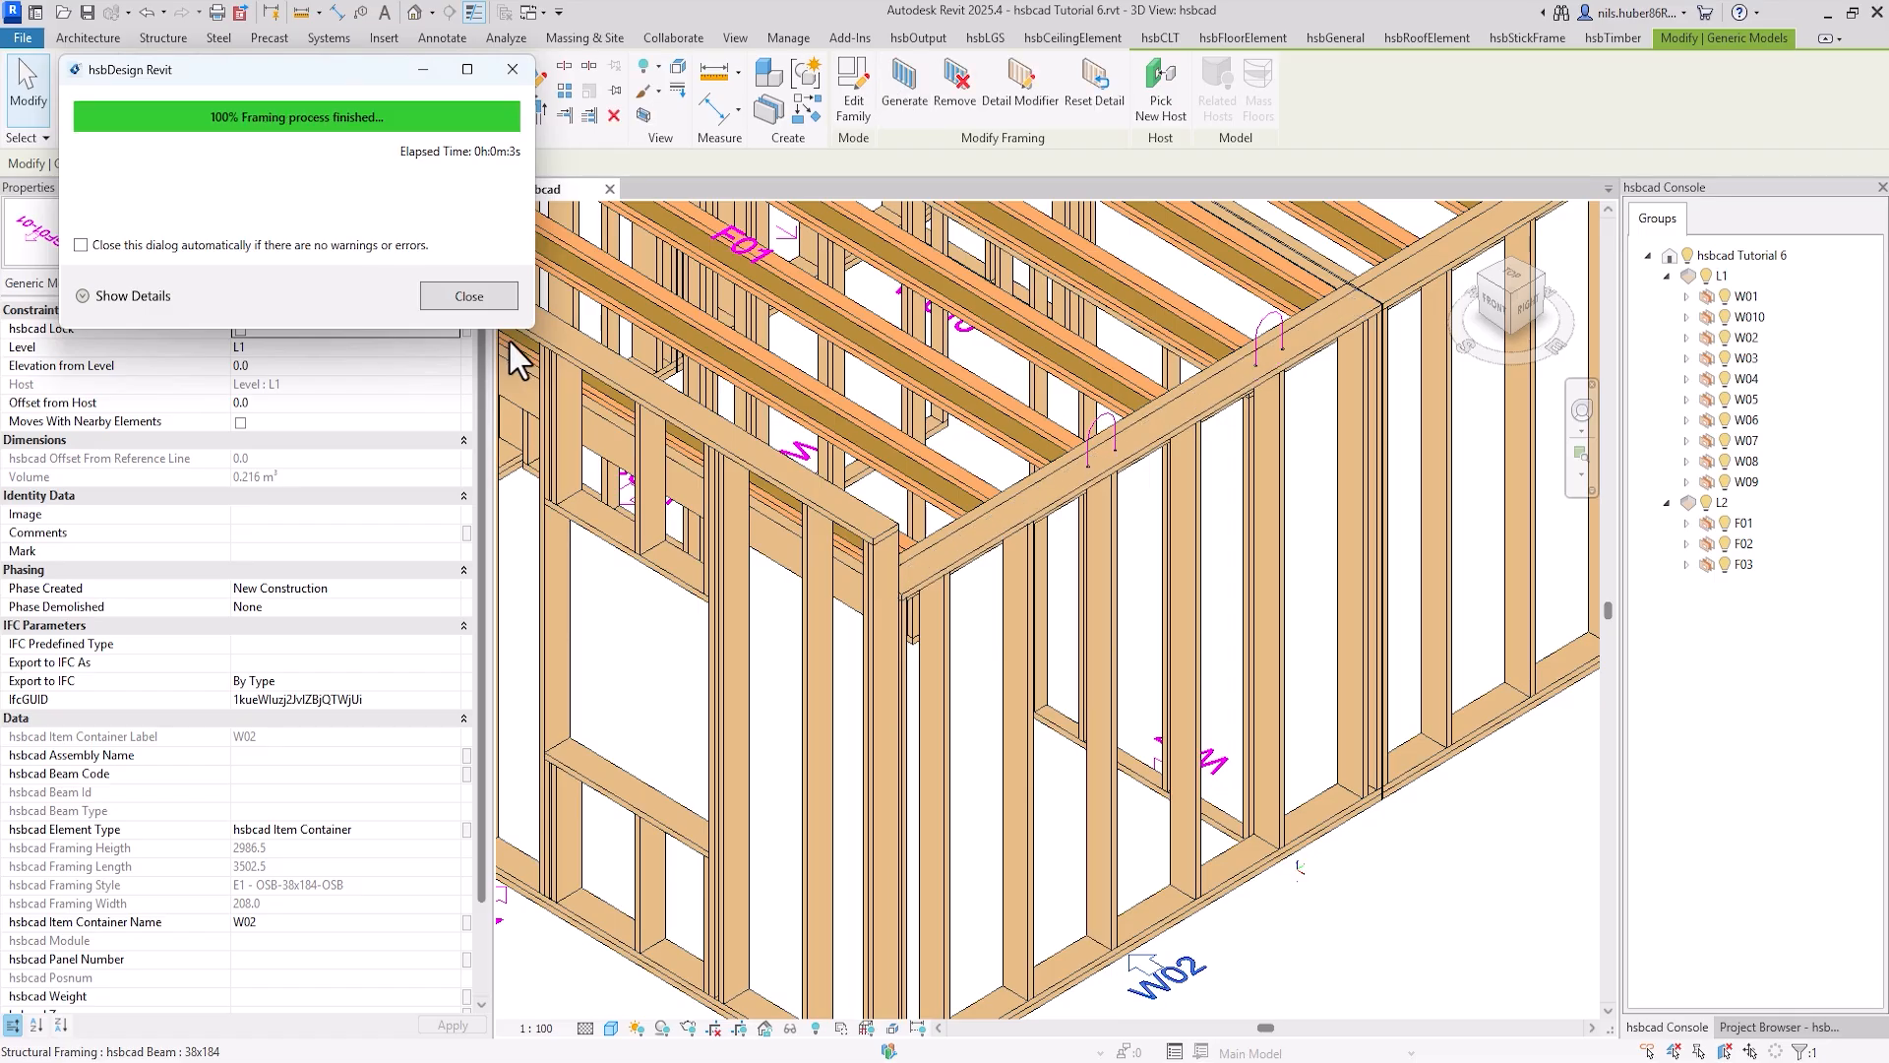
left_click(469, 297)
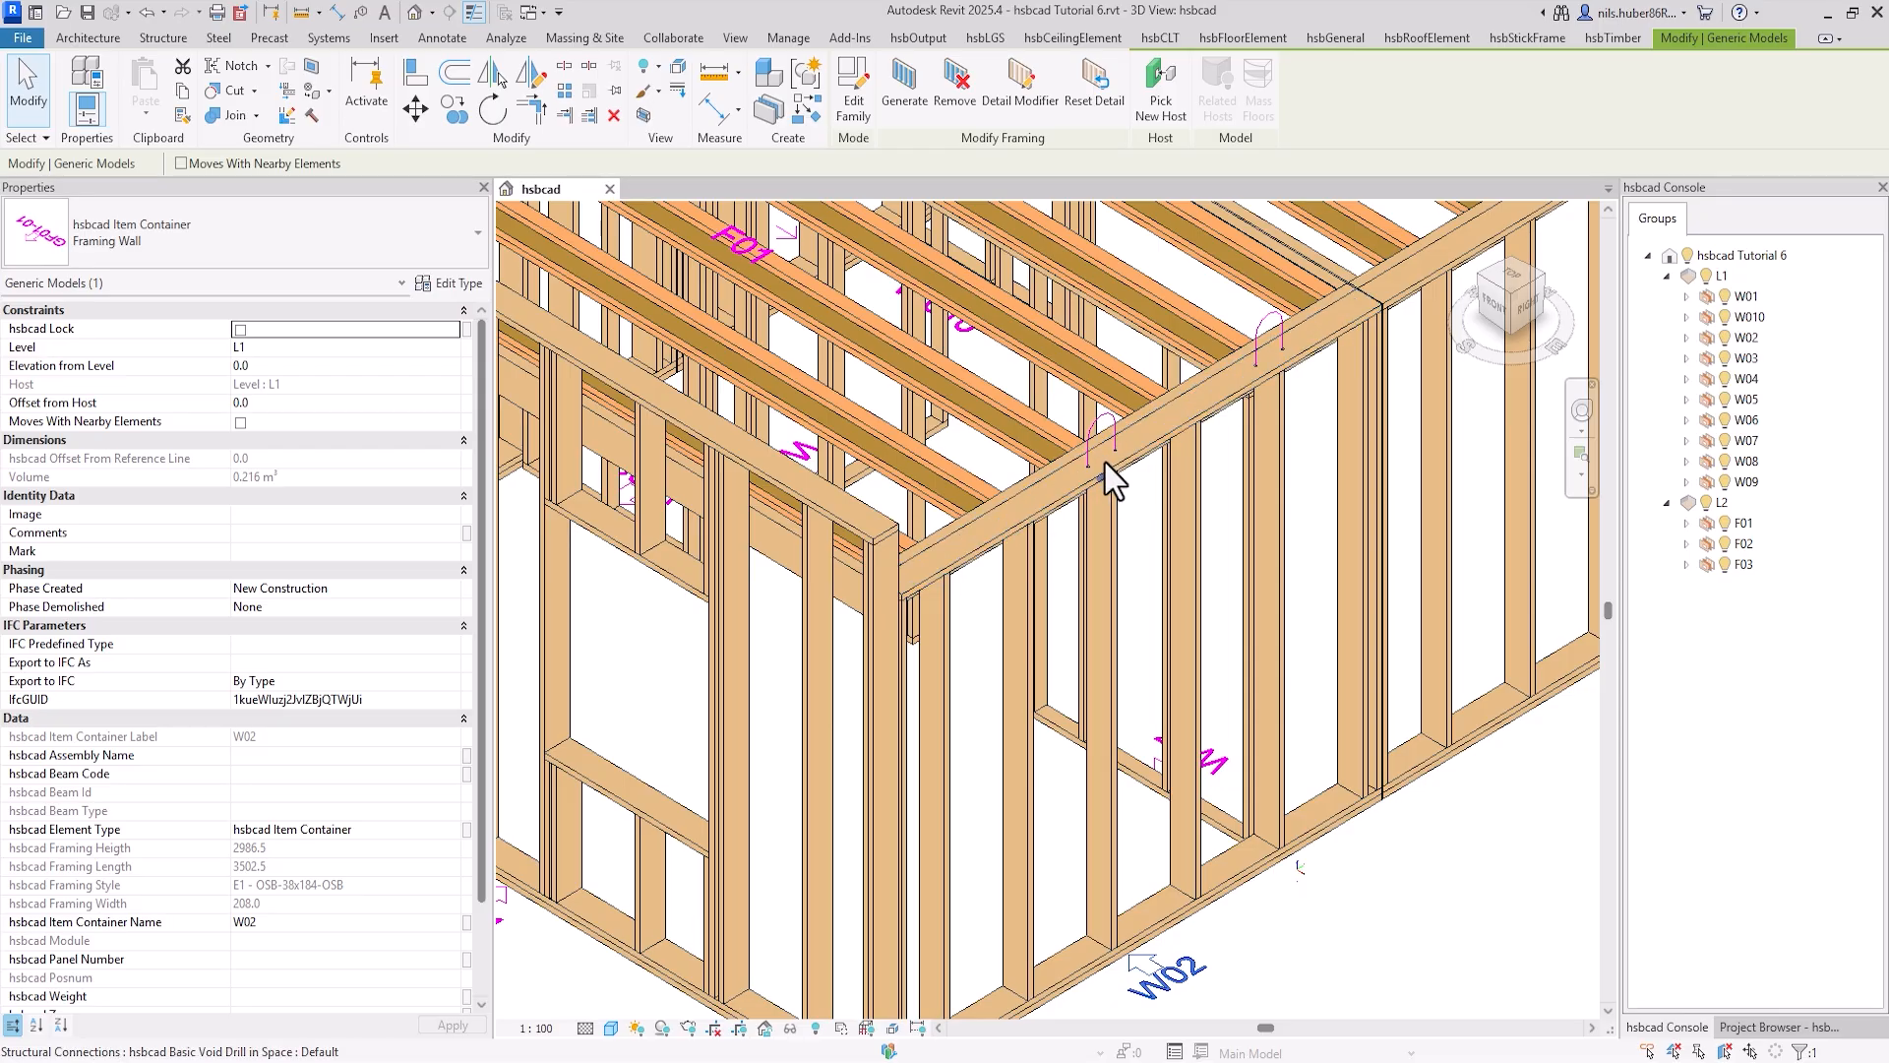
left_click(1358, 866)
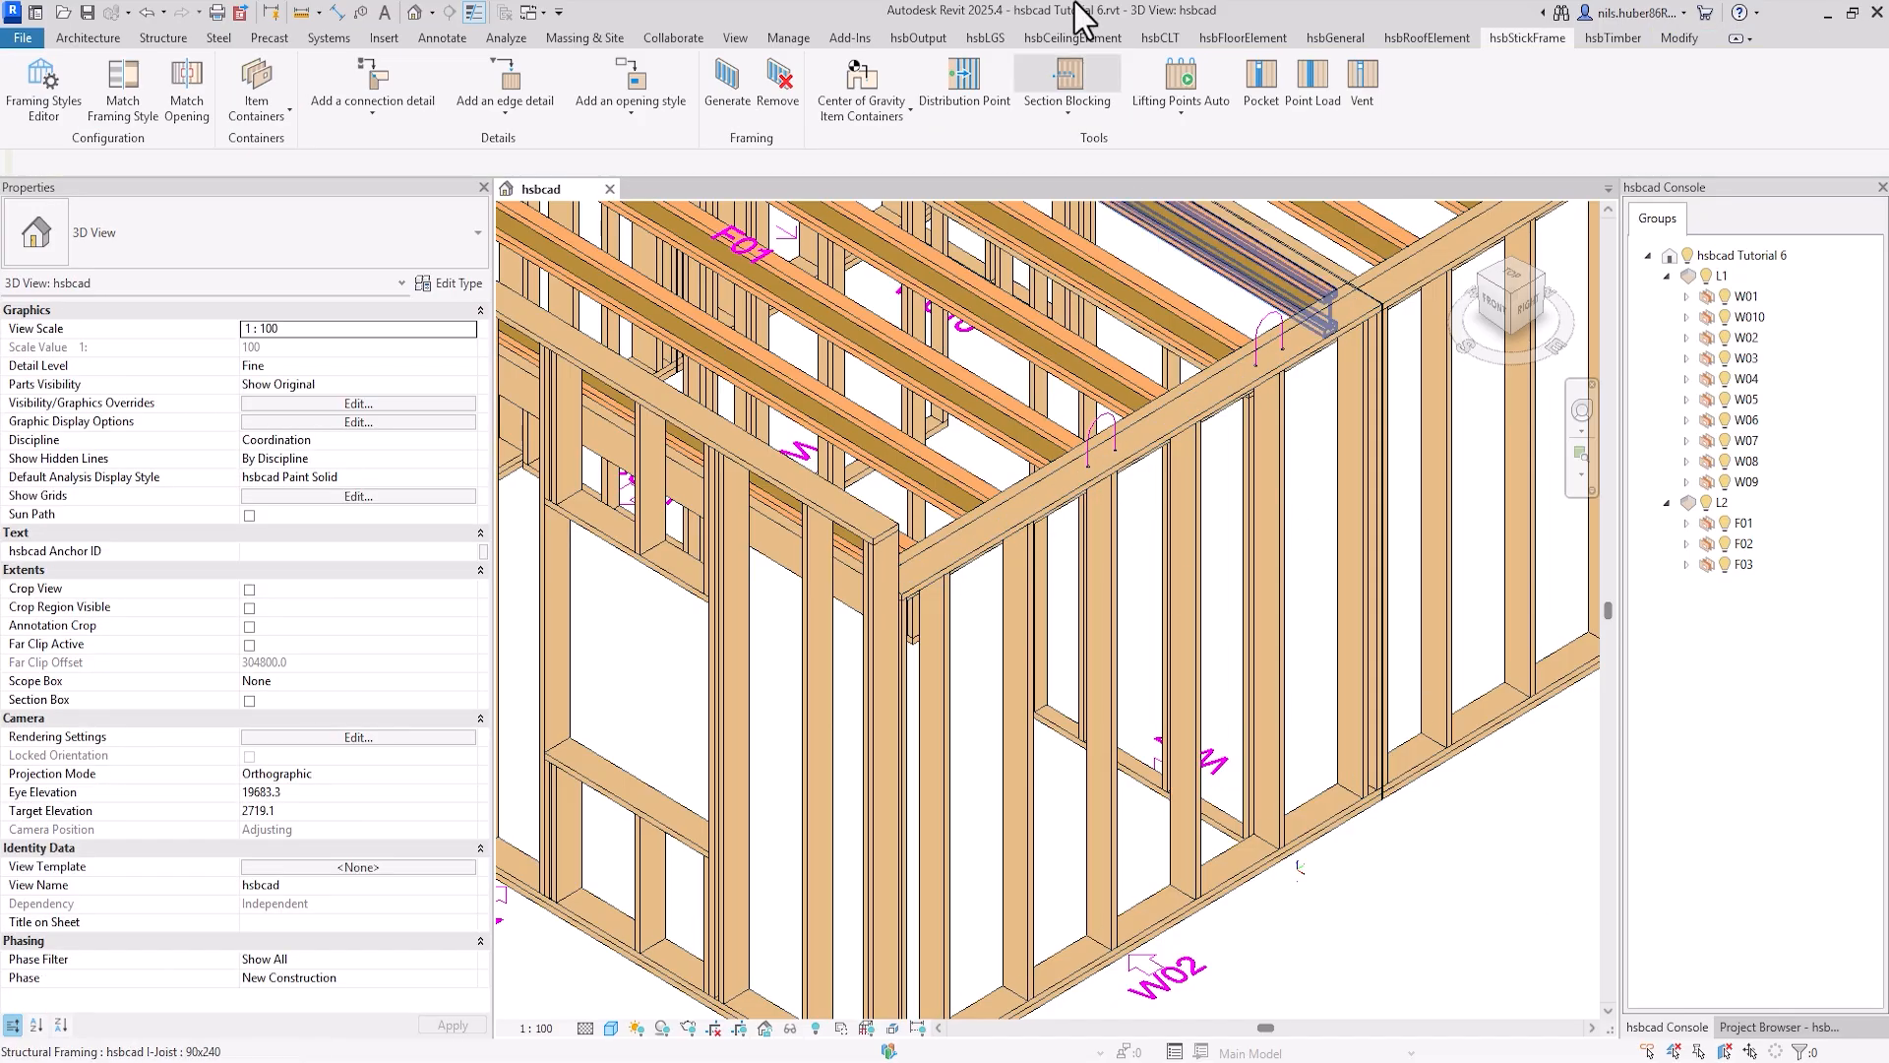
Place a single lifting point on a stud of wall container W02, using the lifting tool option Cuts on both sides of plates
left_click(1177, 114)
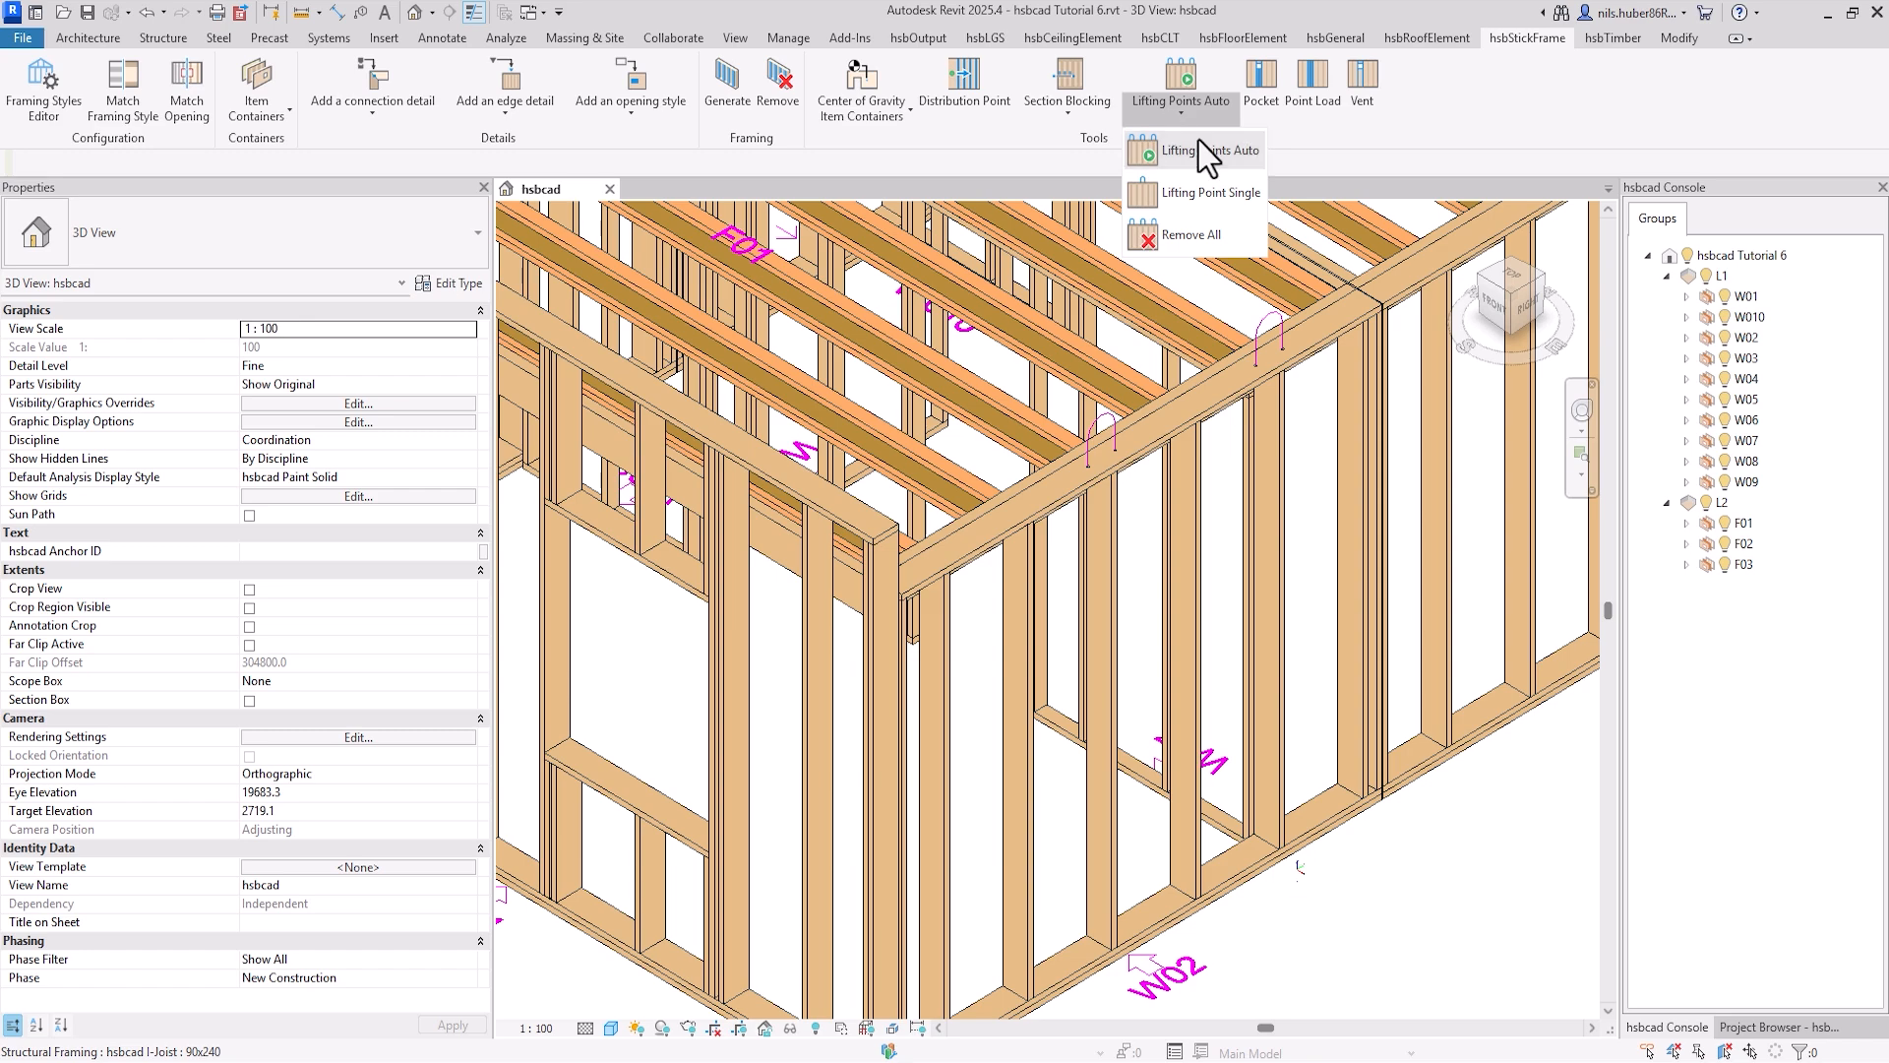
left_click(1219, 197)
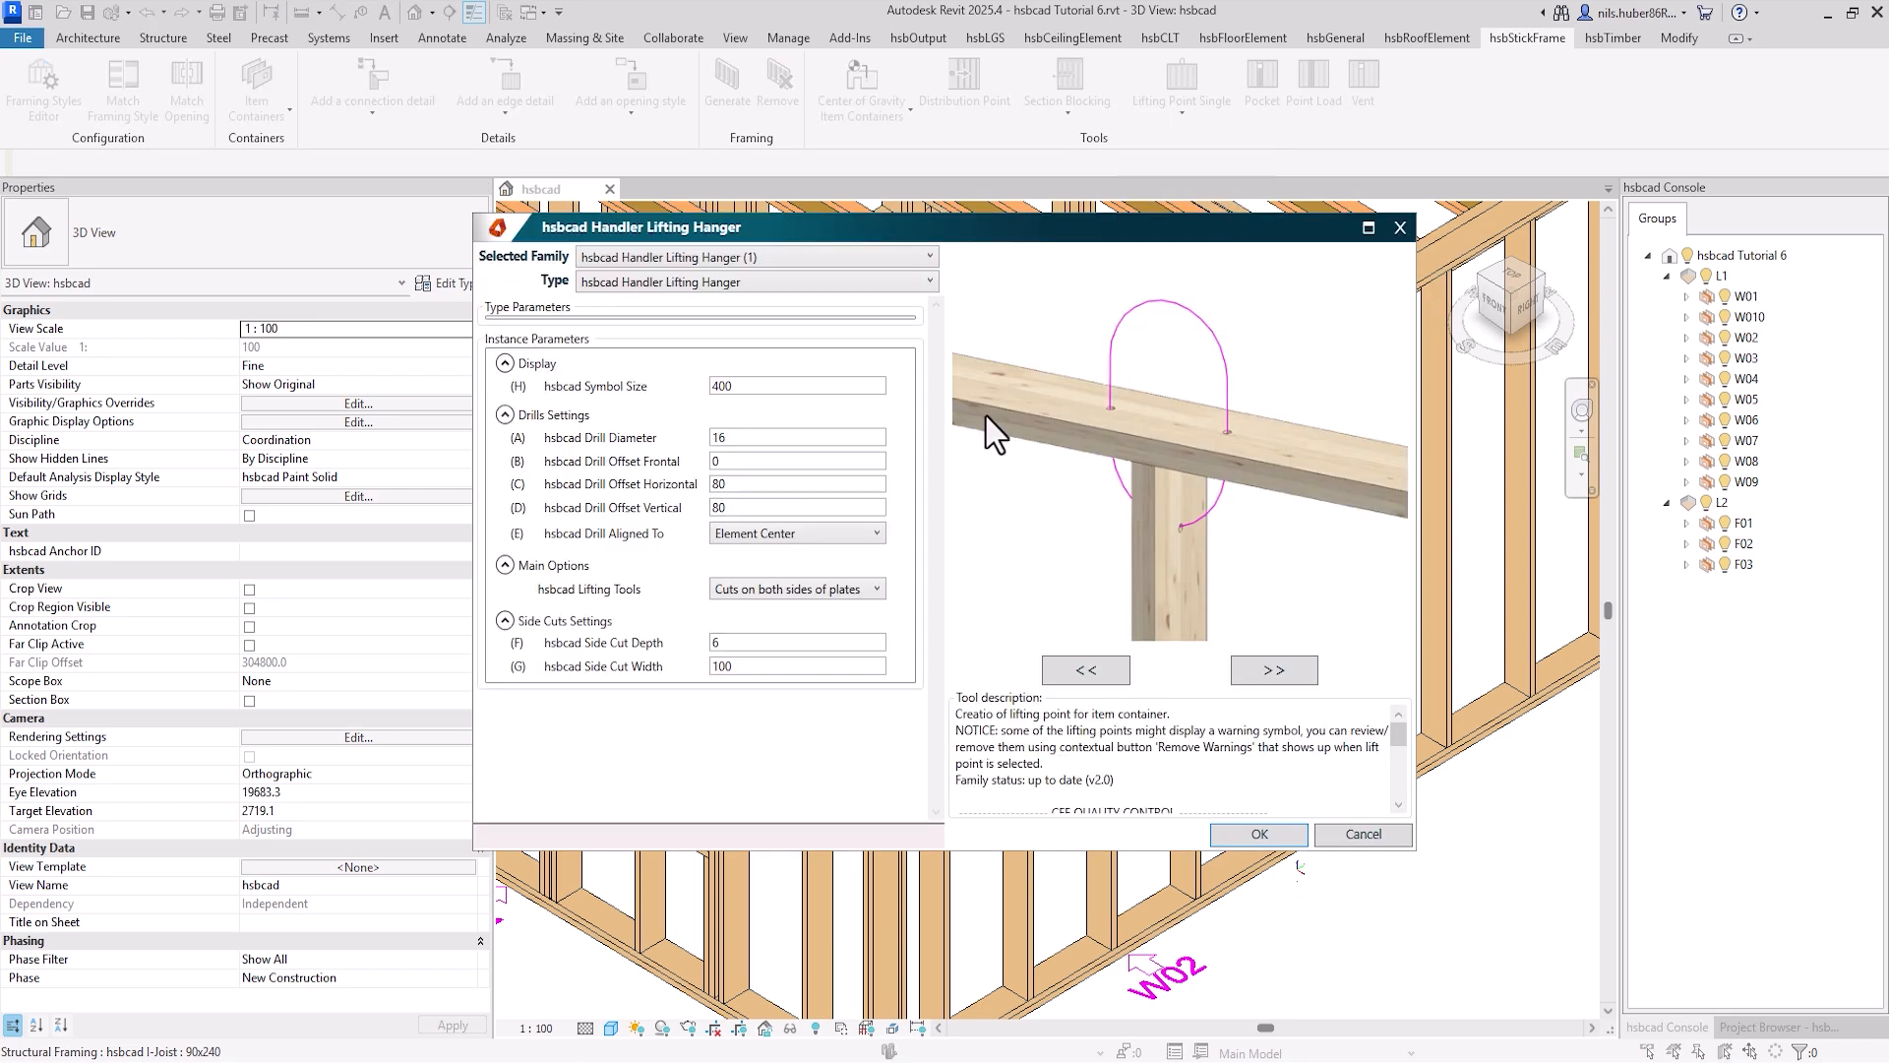
left_click(852, 590)
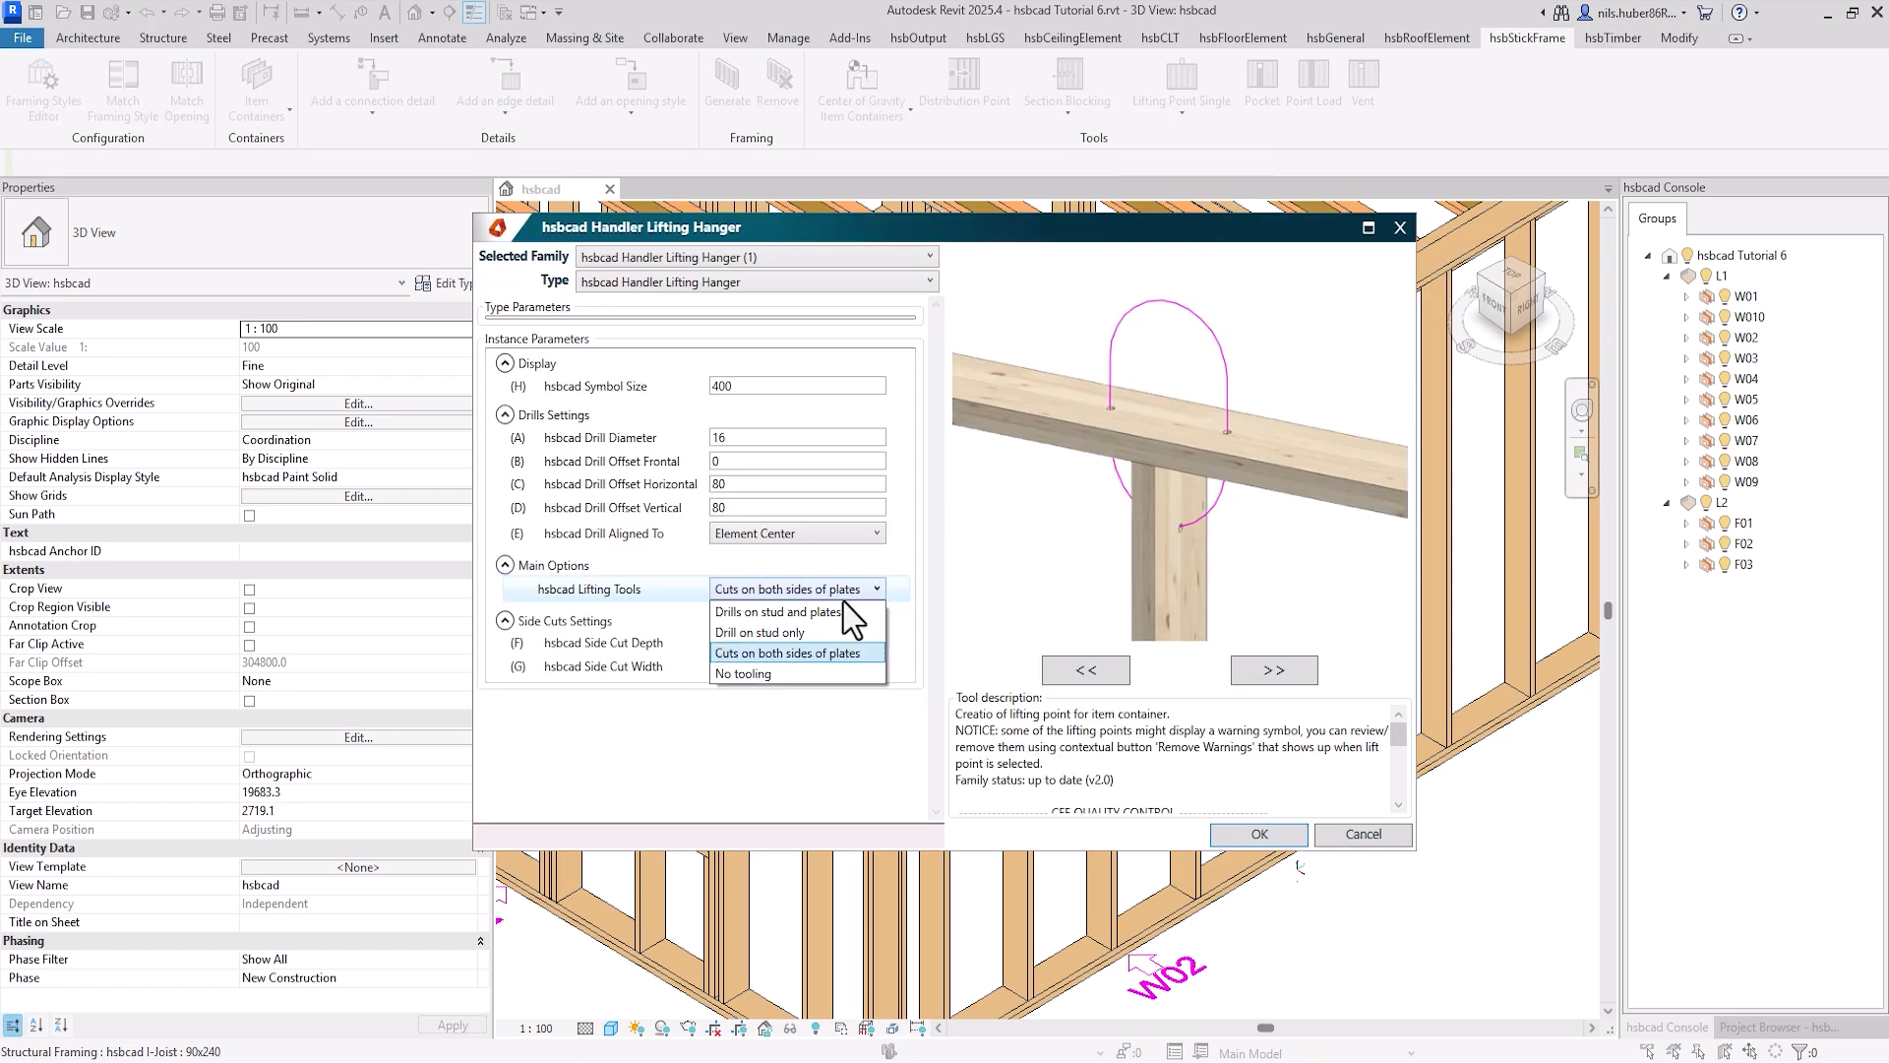
left_click(813, 652)
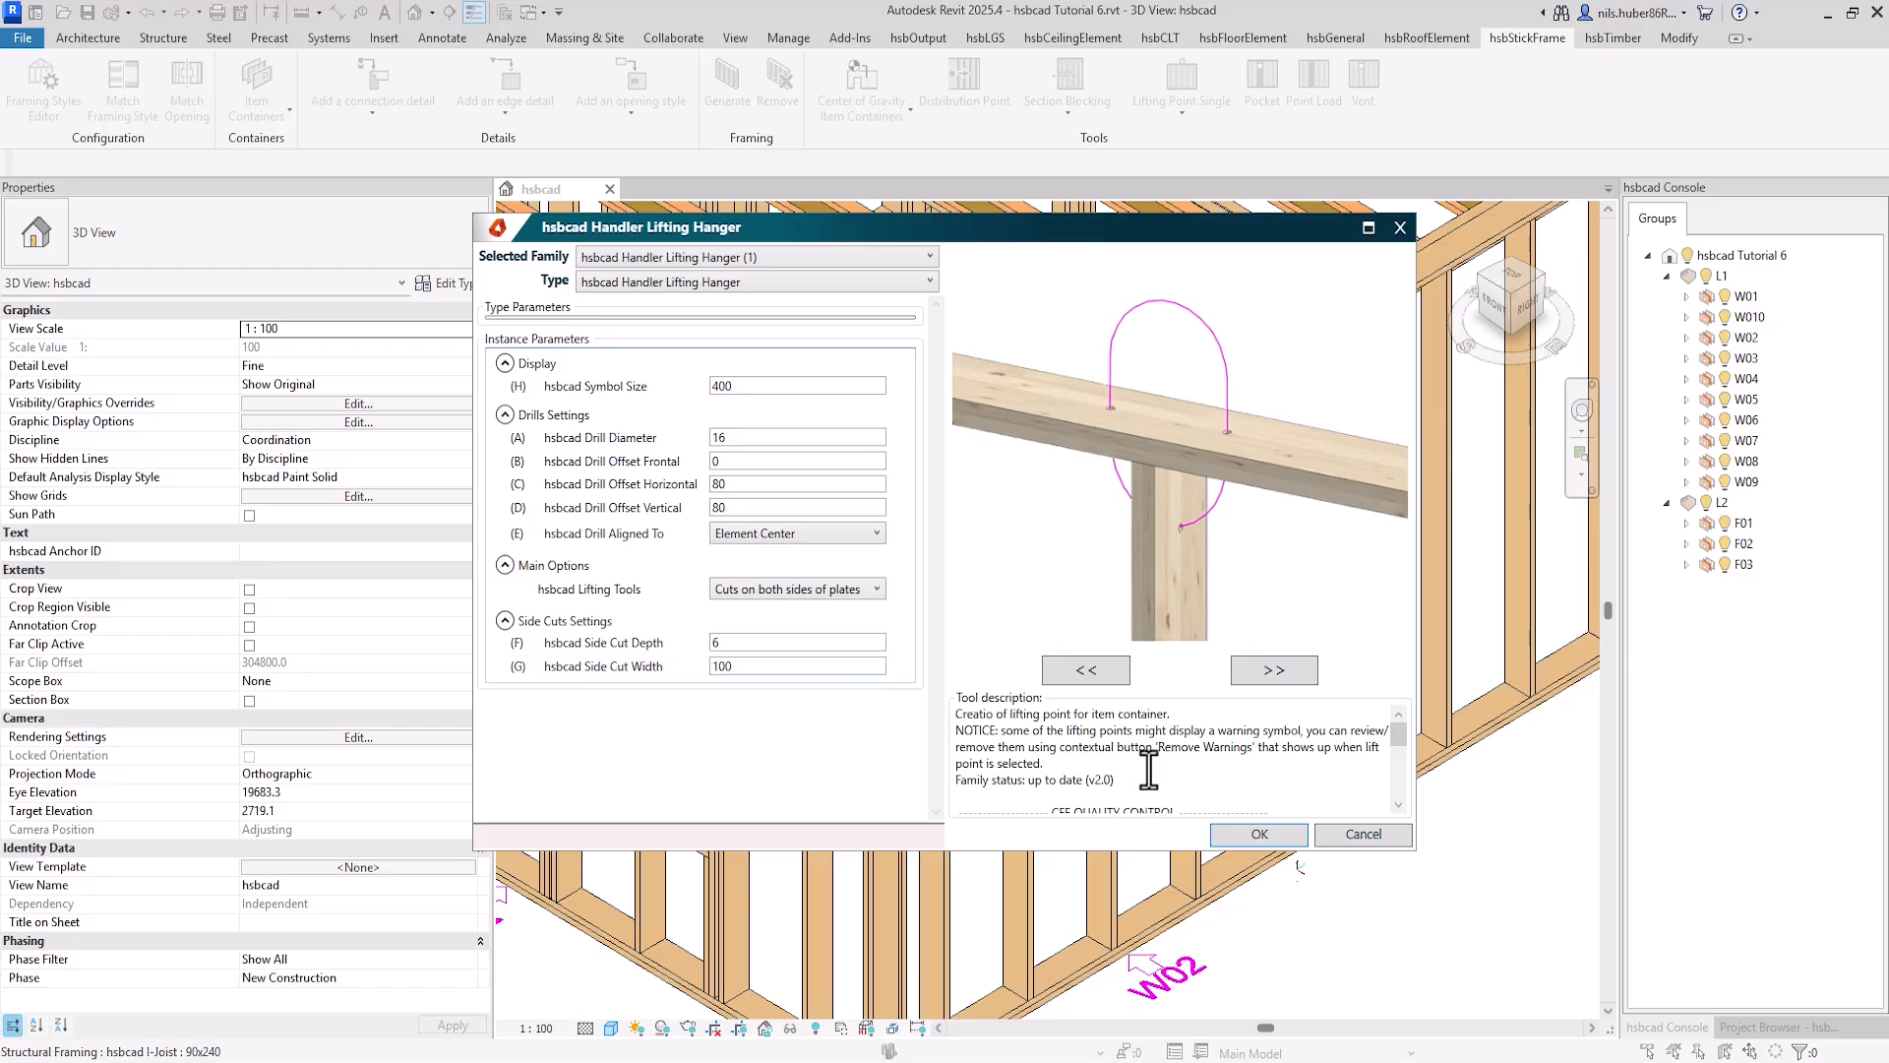
left_click(1271, 834)
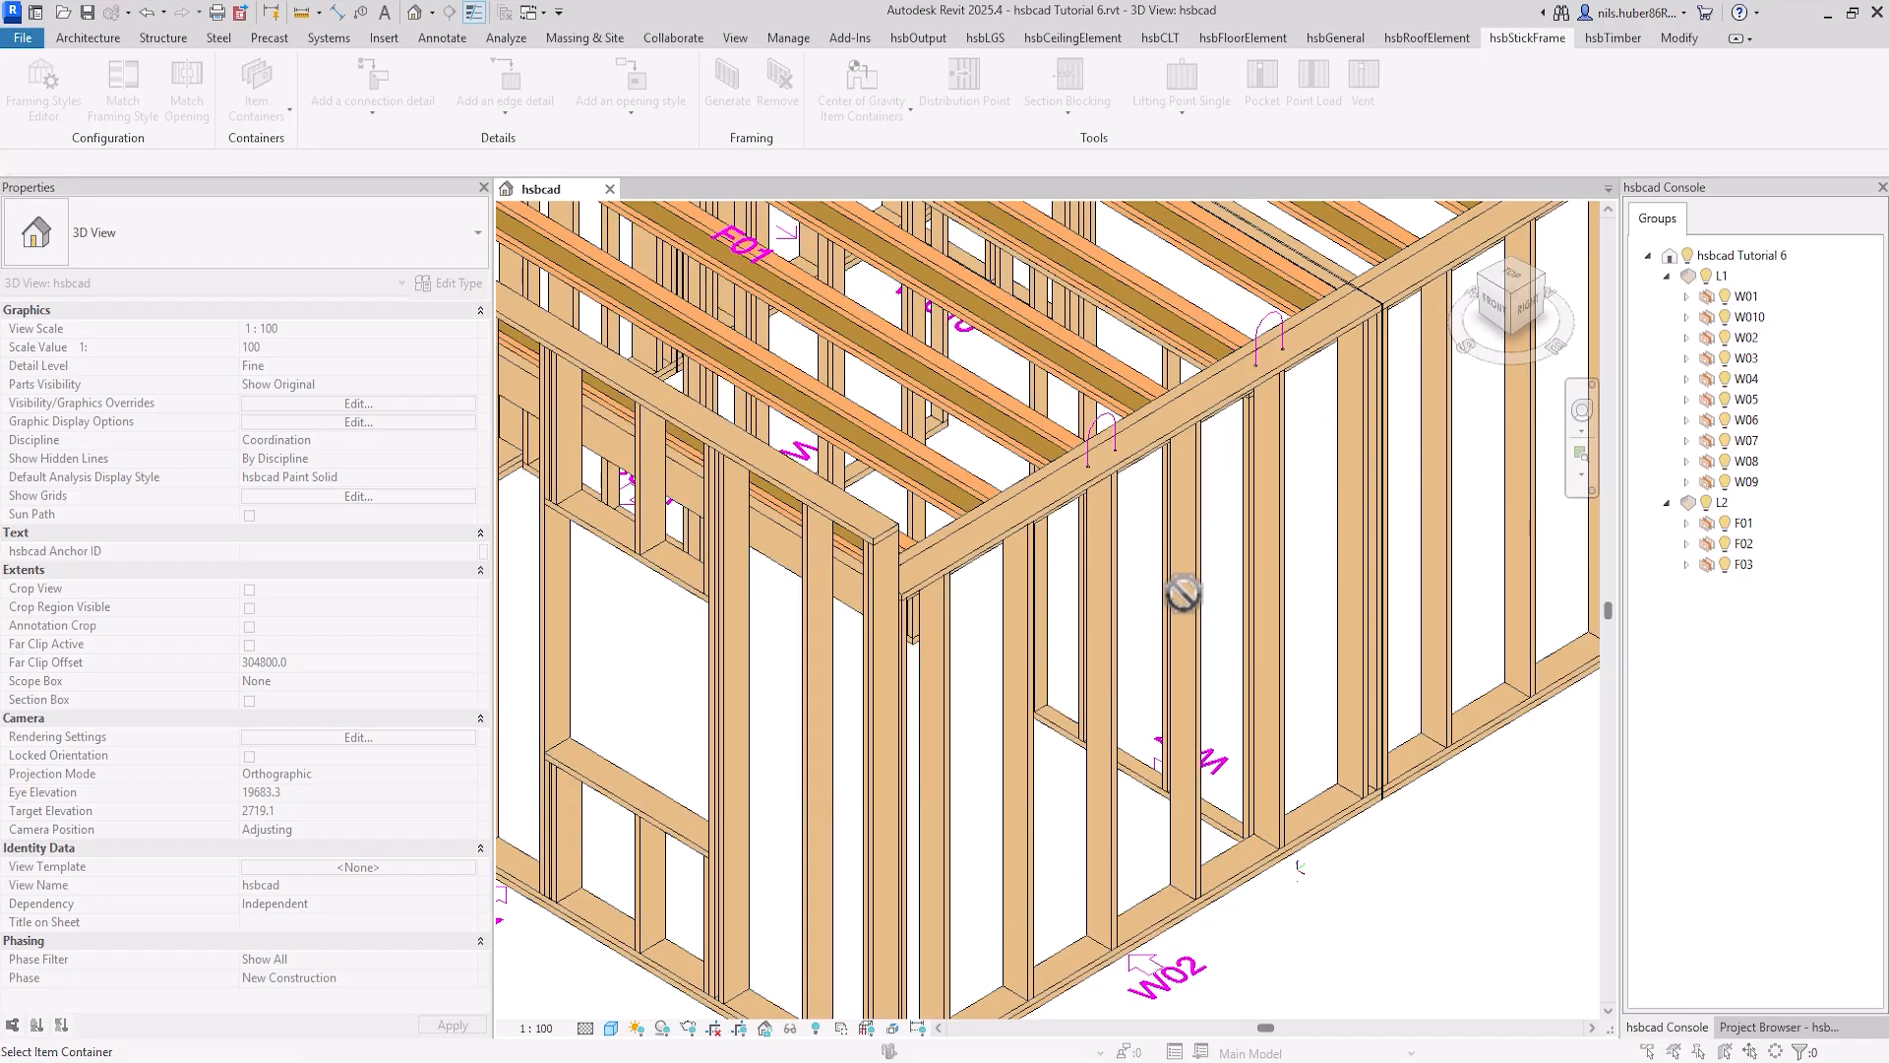
left_click(1193, 974)
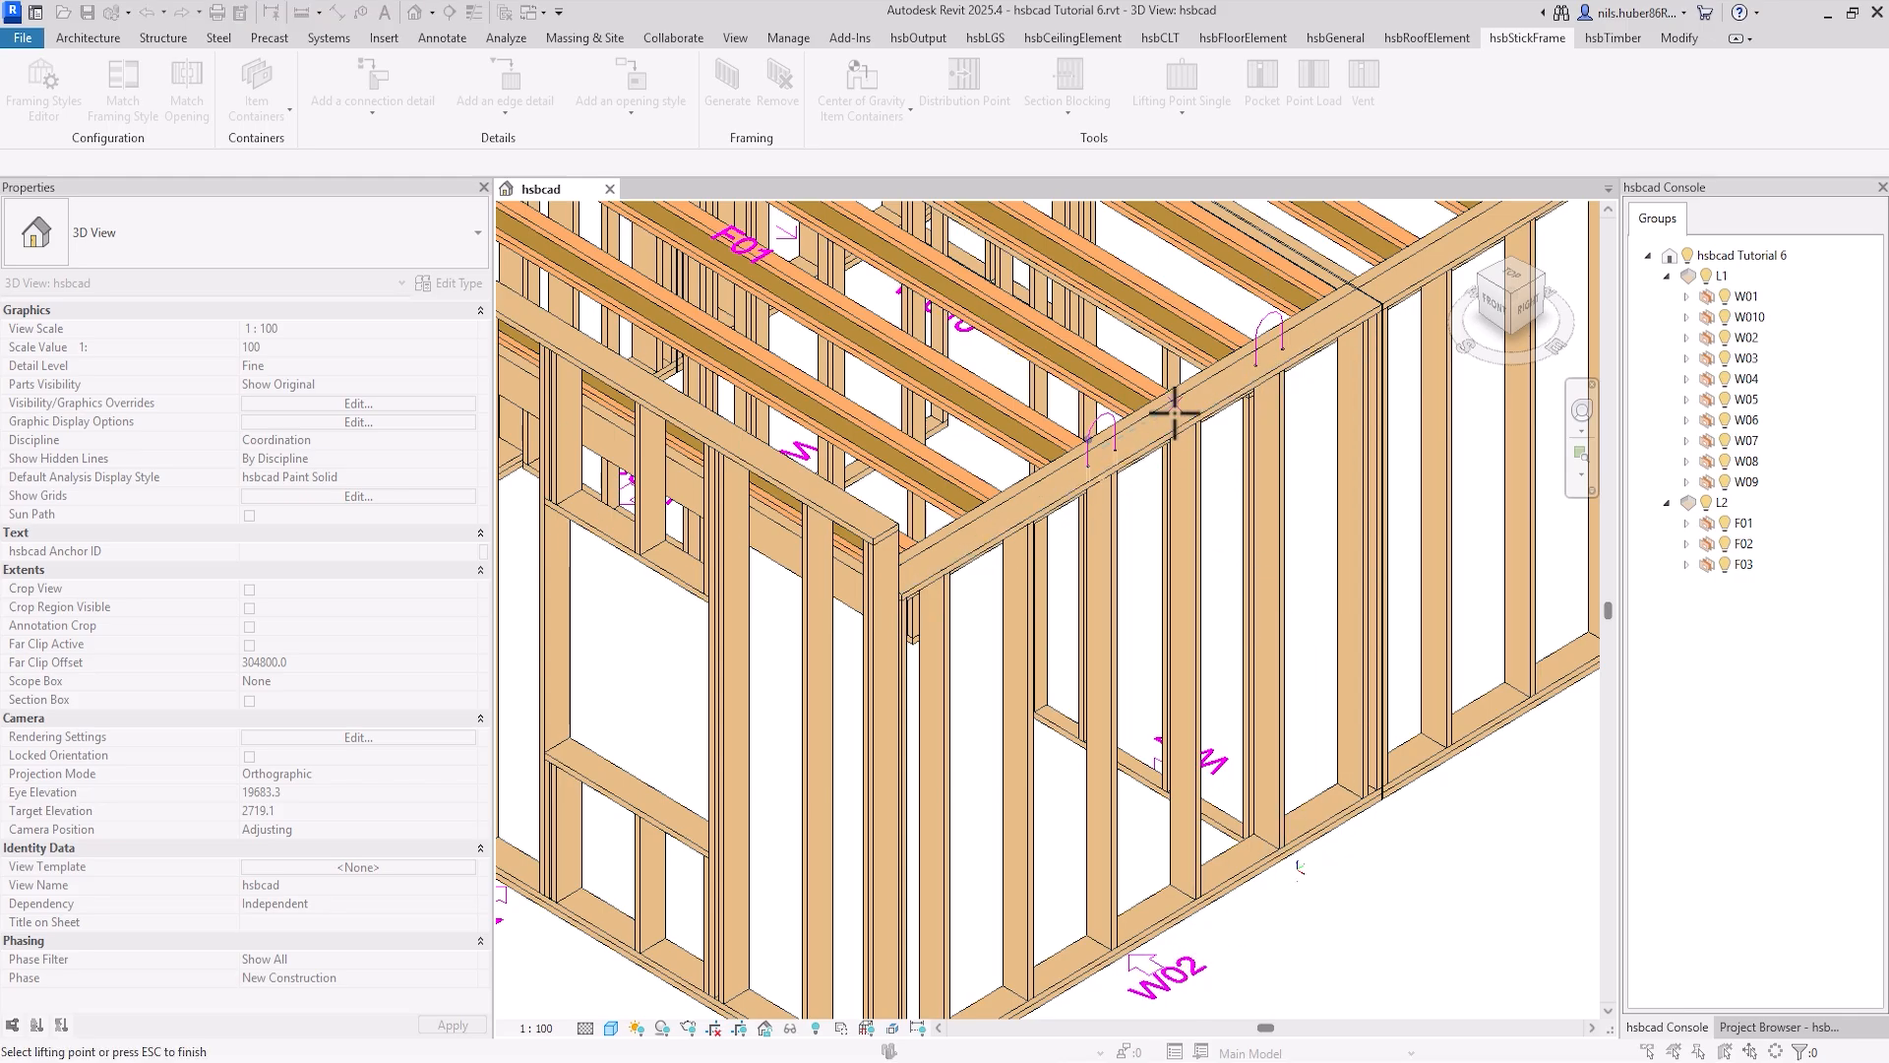
key("Escape")
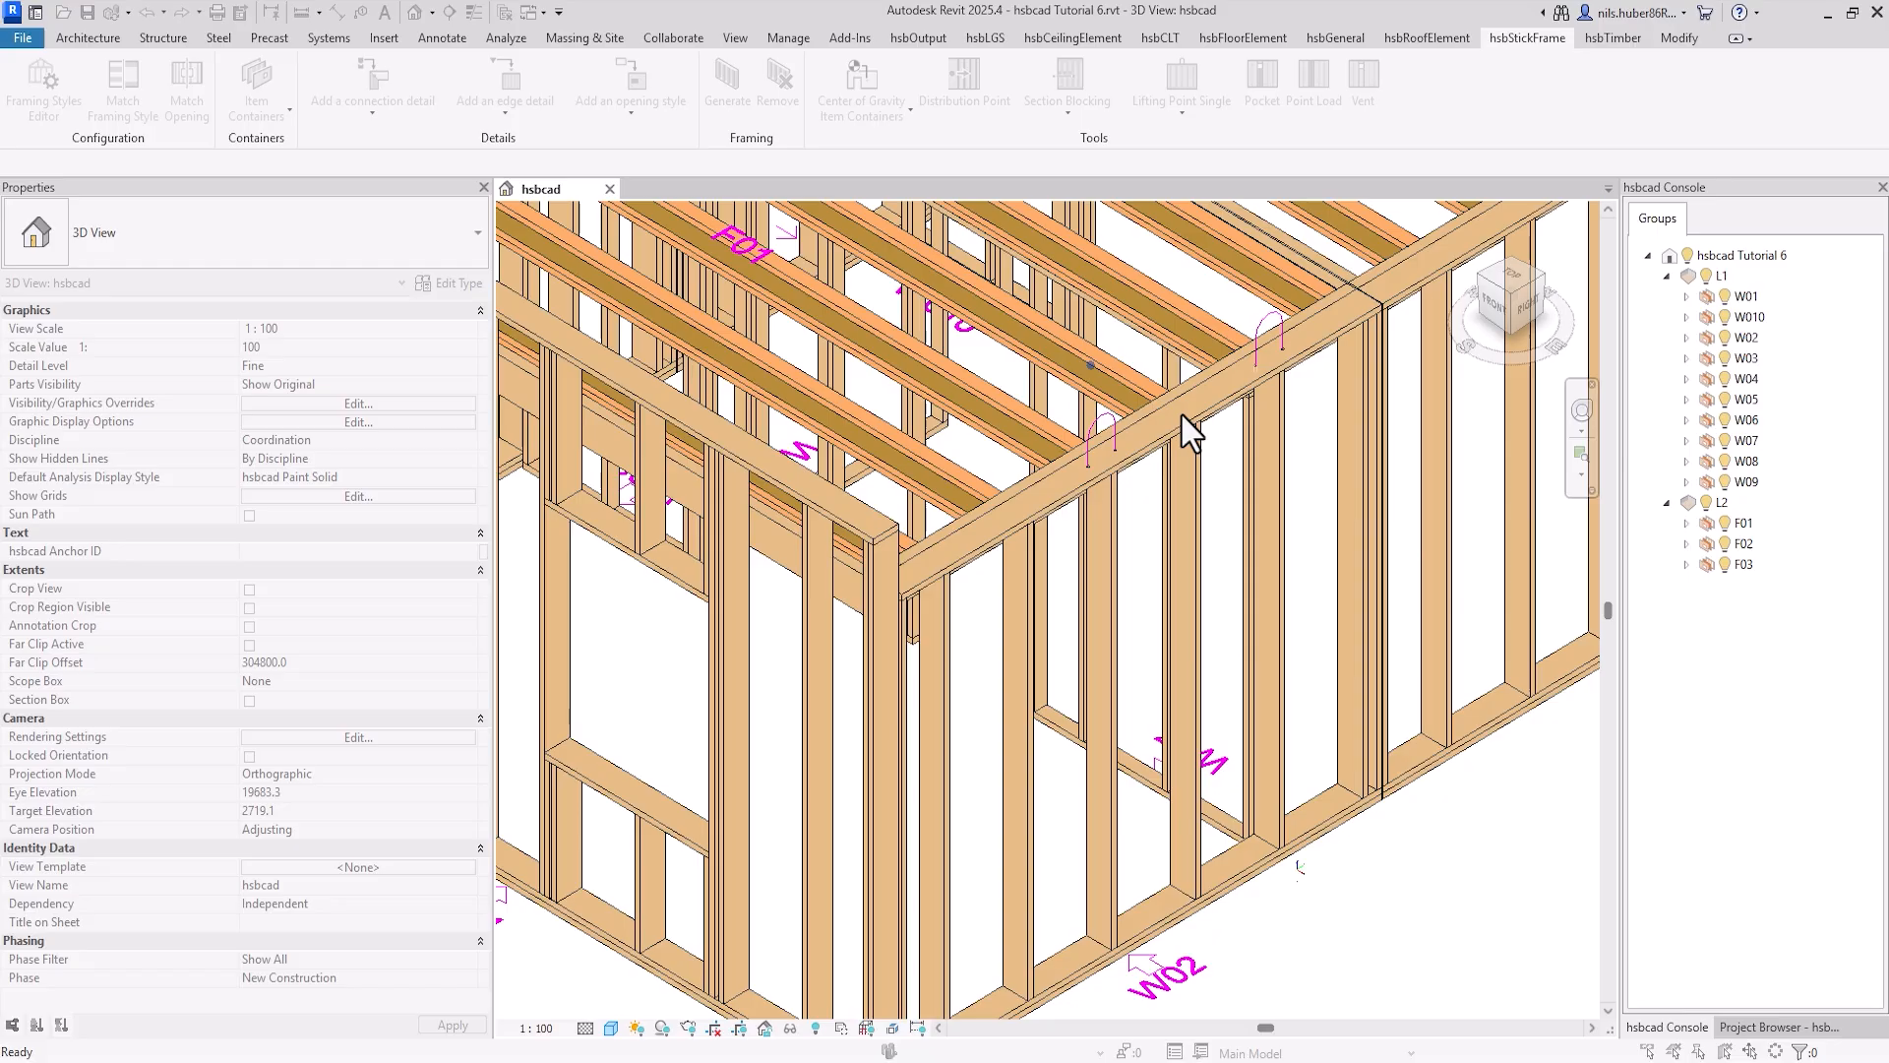
left_click(1263, 533)
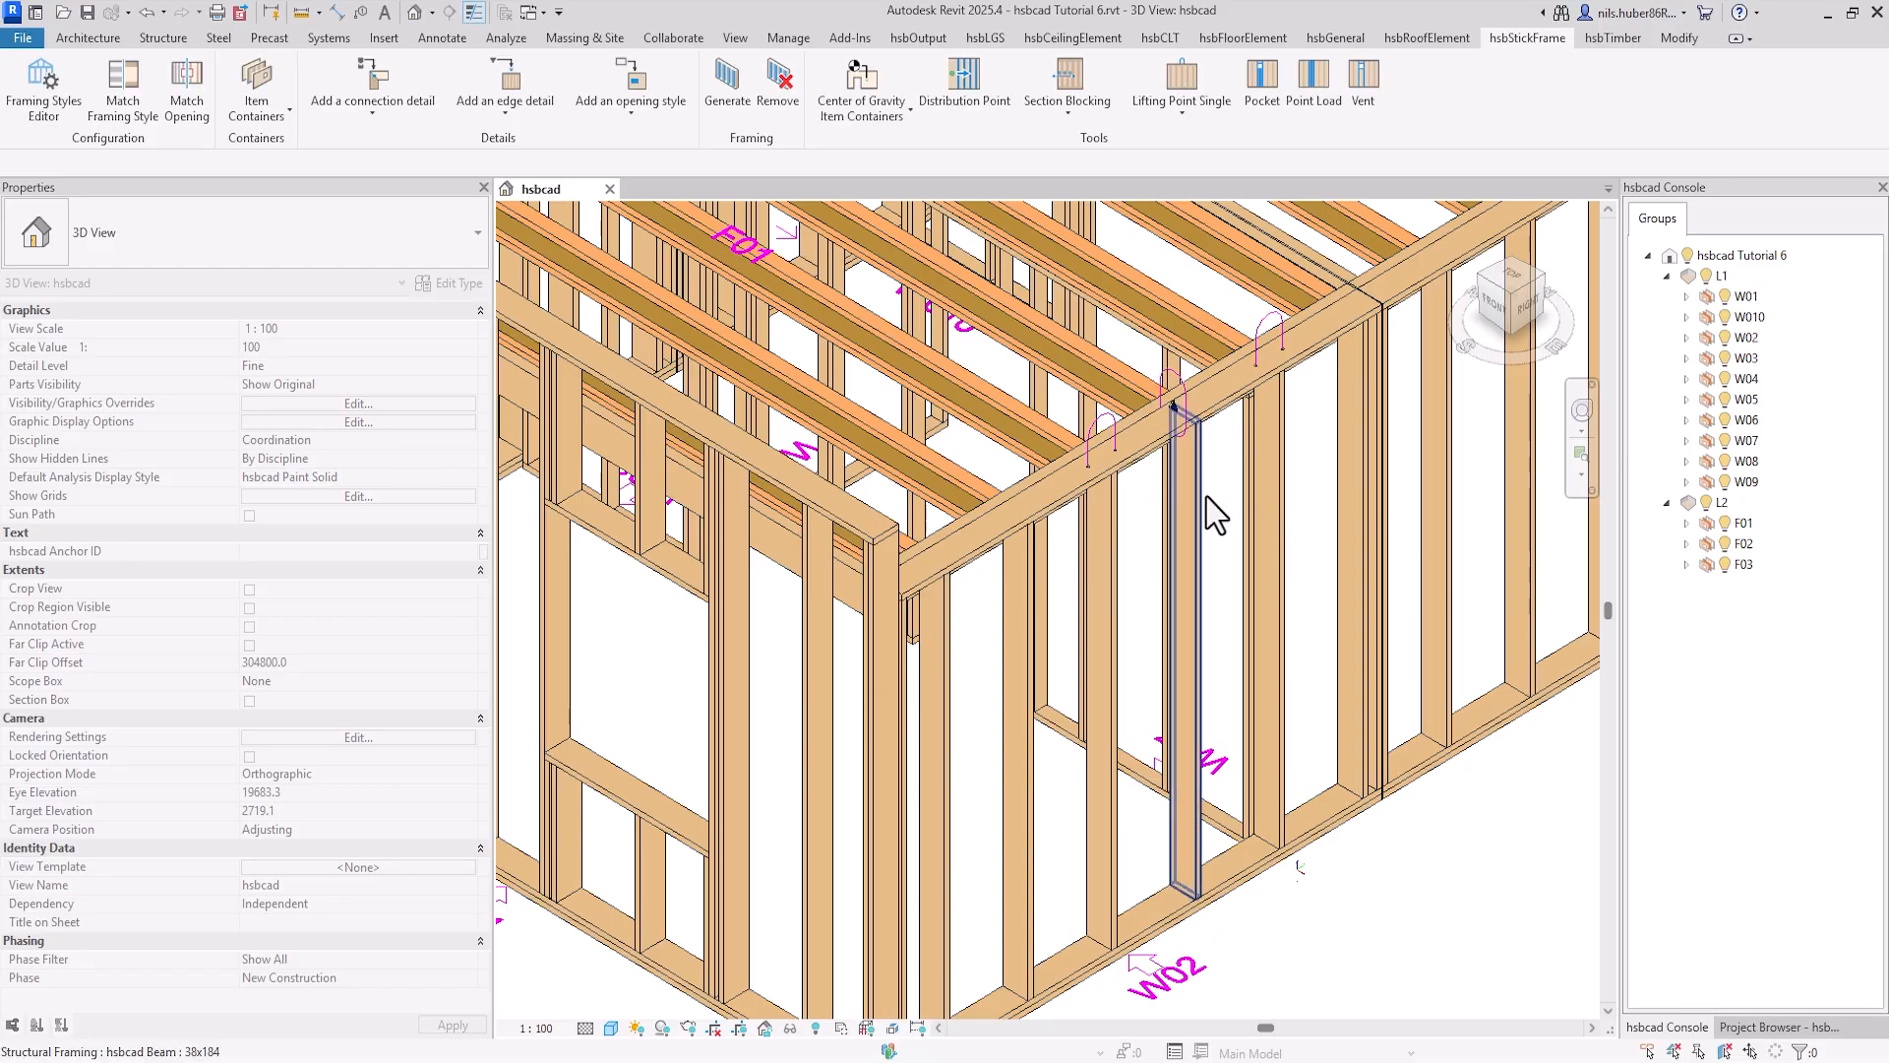
Remove the warnings from the new W02 lifting hanger and move it along the top plate toward the building corner, between two studs
scroll(1177, 403, "up", 3)
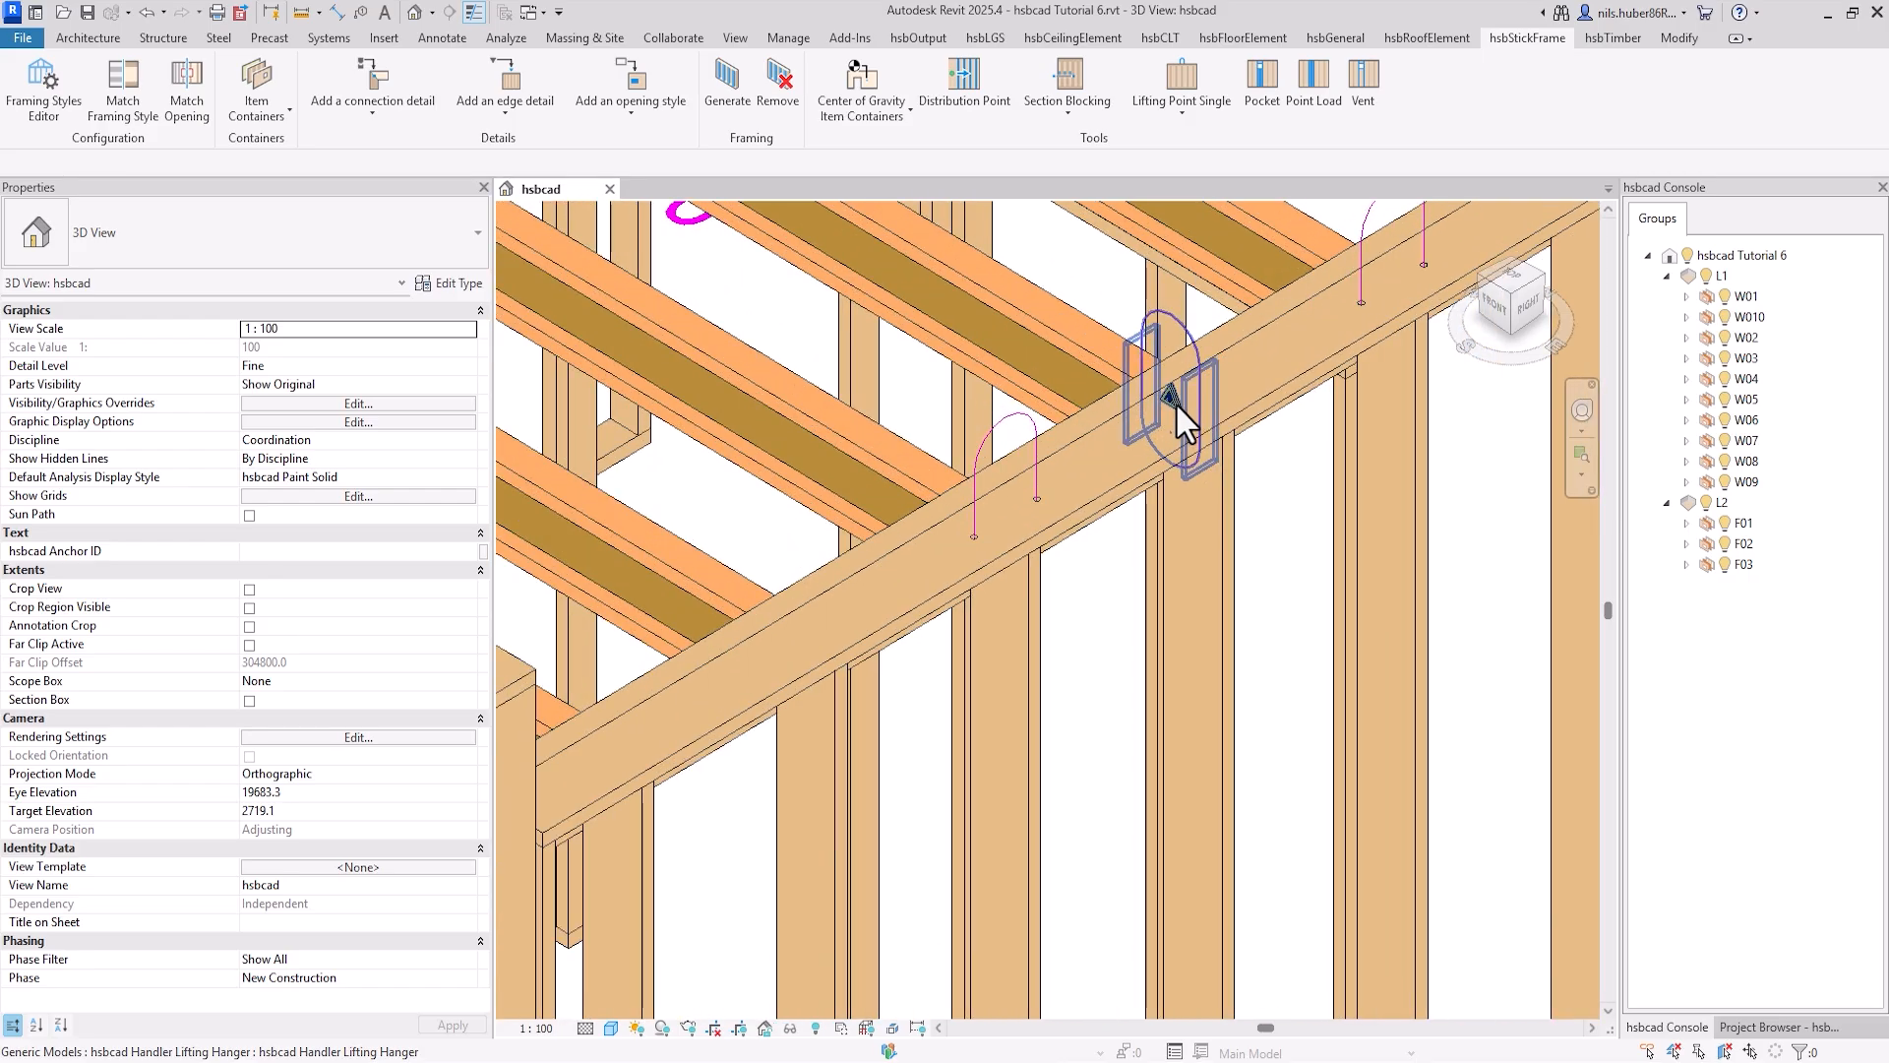
left_click(1185, 325)
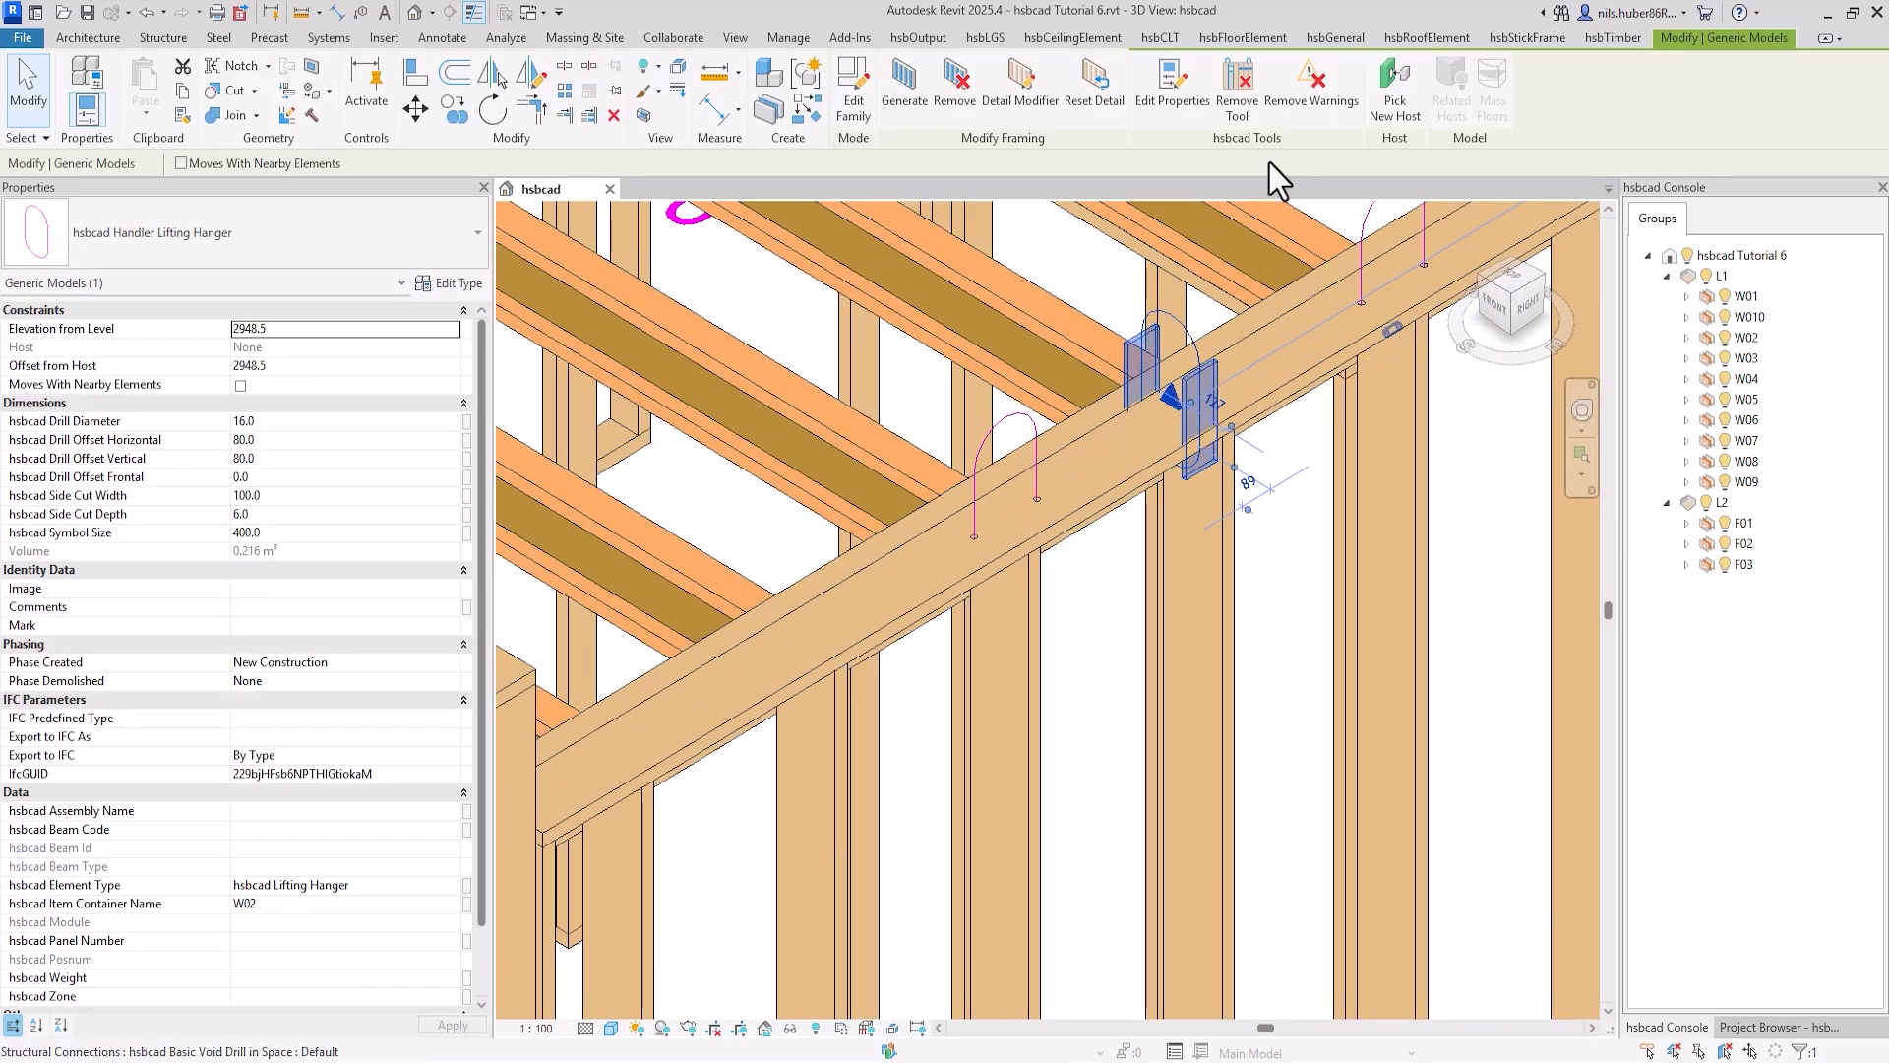
left_click(1314, 90)
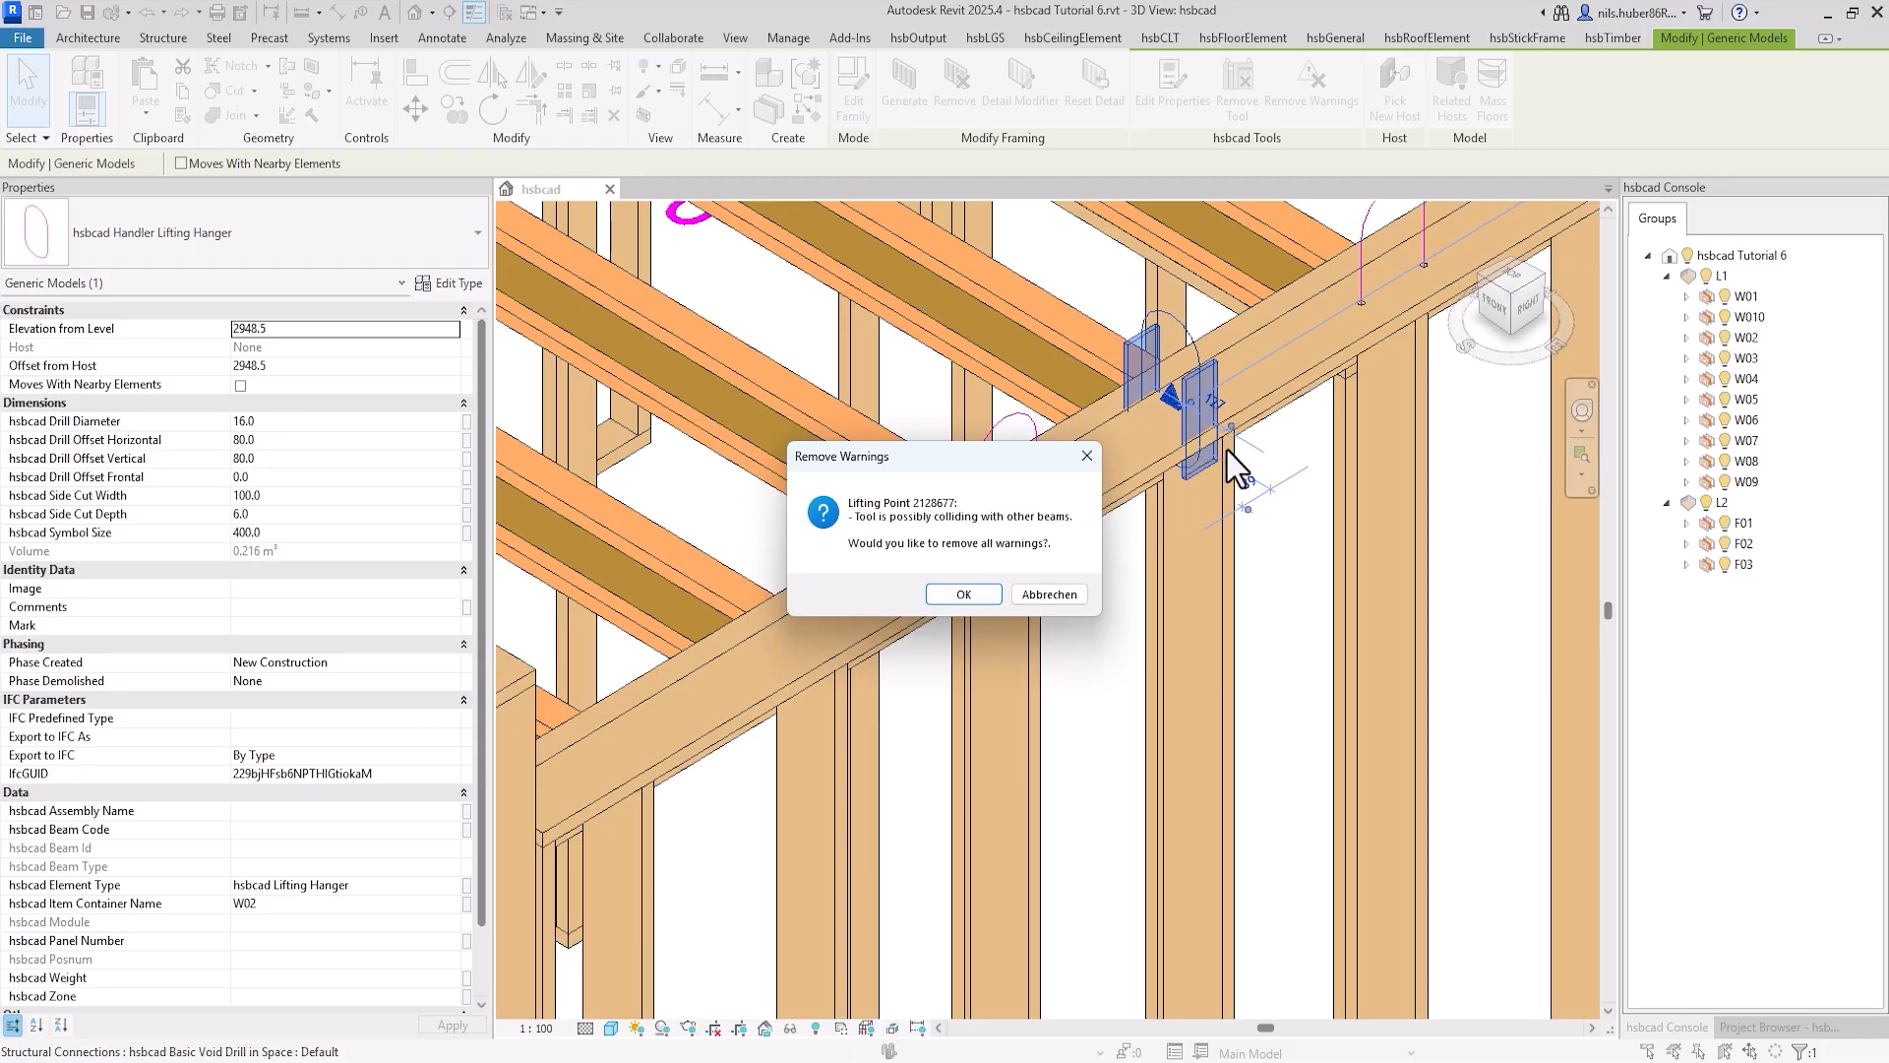
left_click(967, 593)
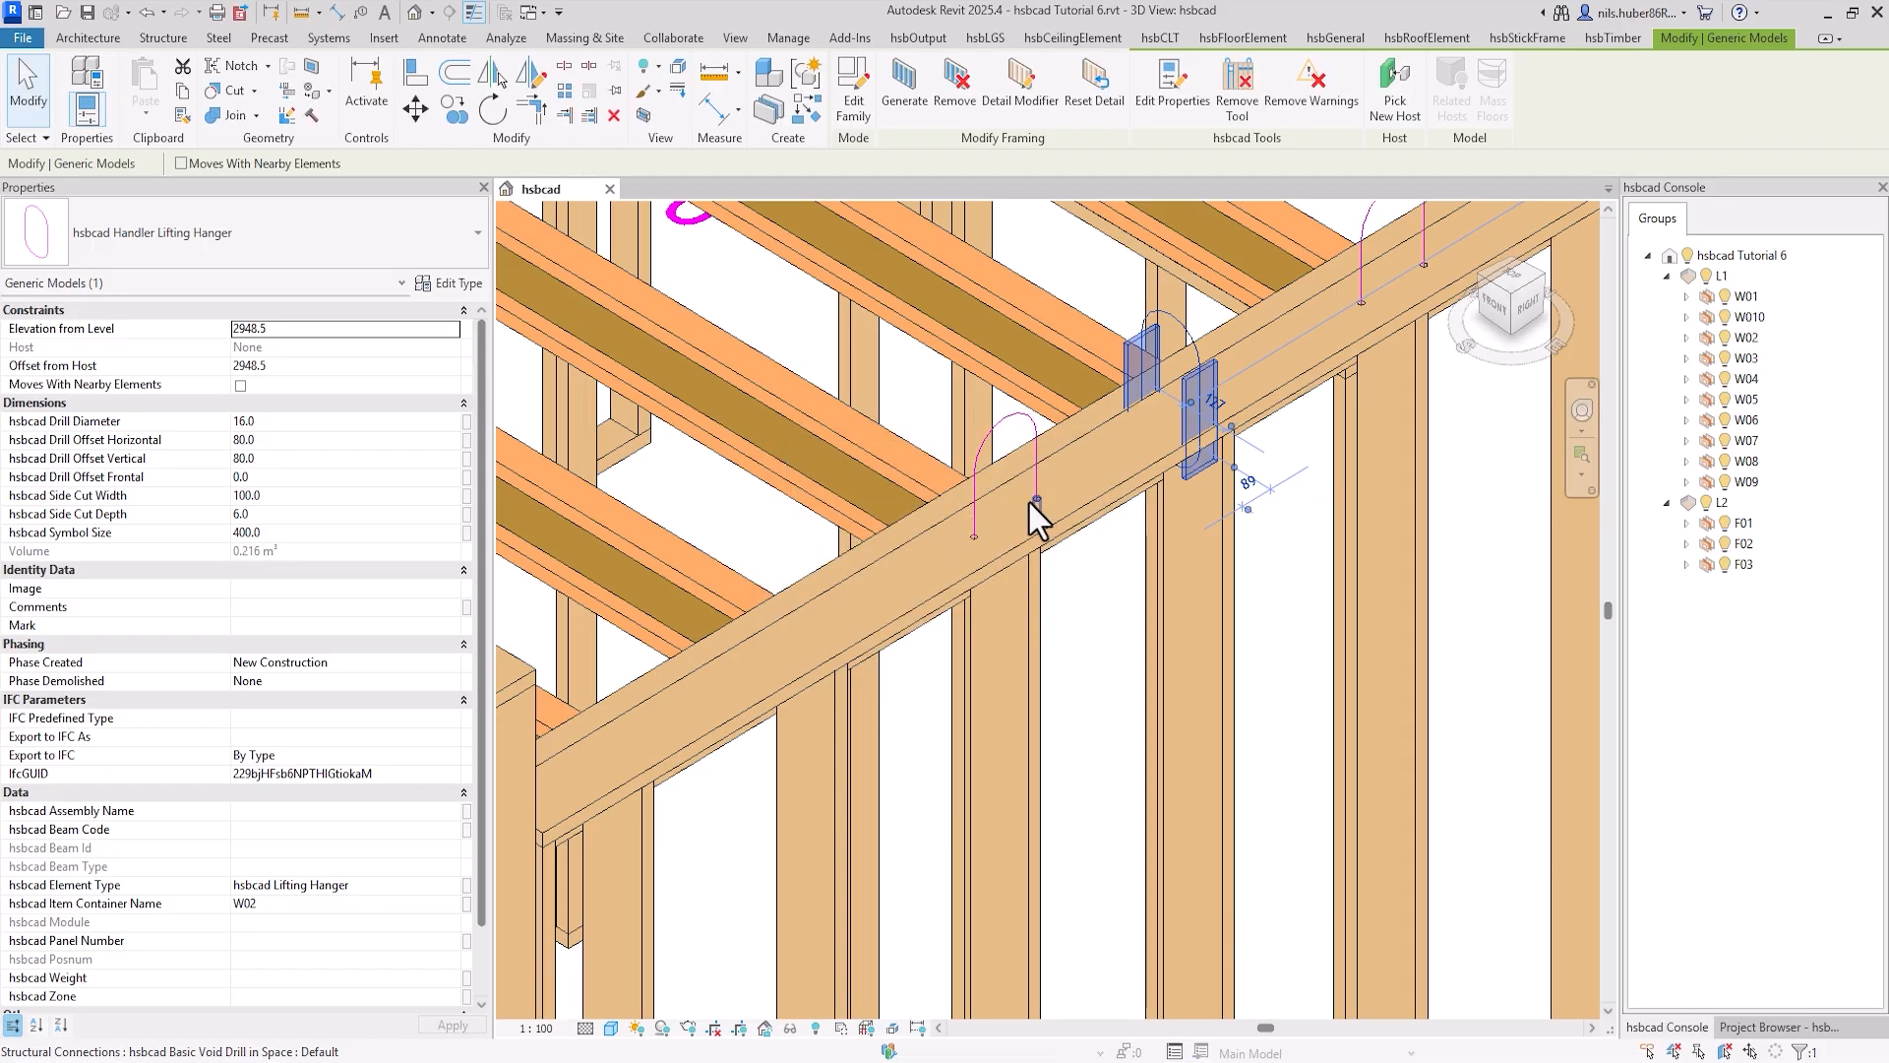
left_click_drag(1196, 390, 1139, 405)
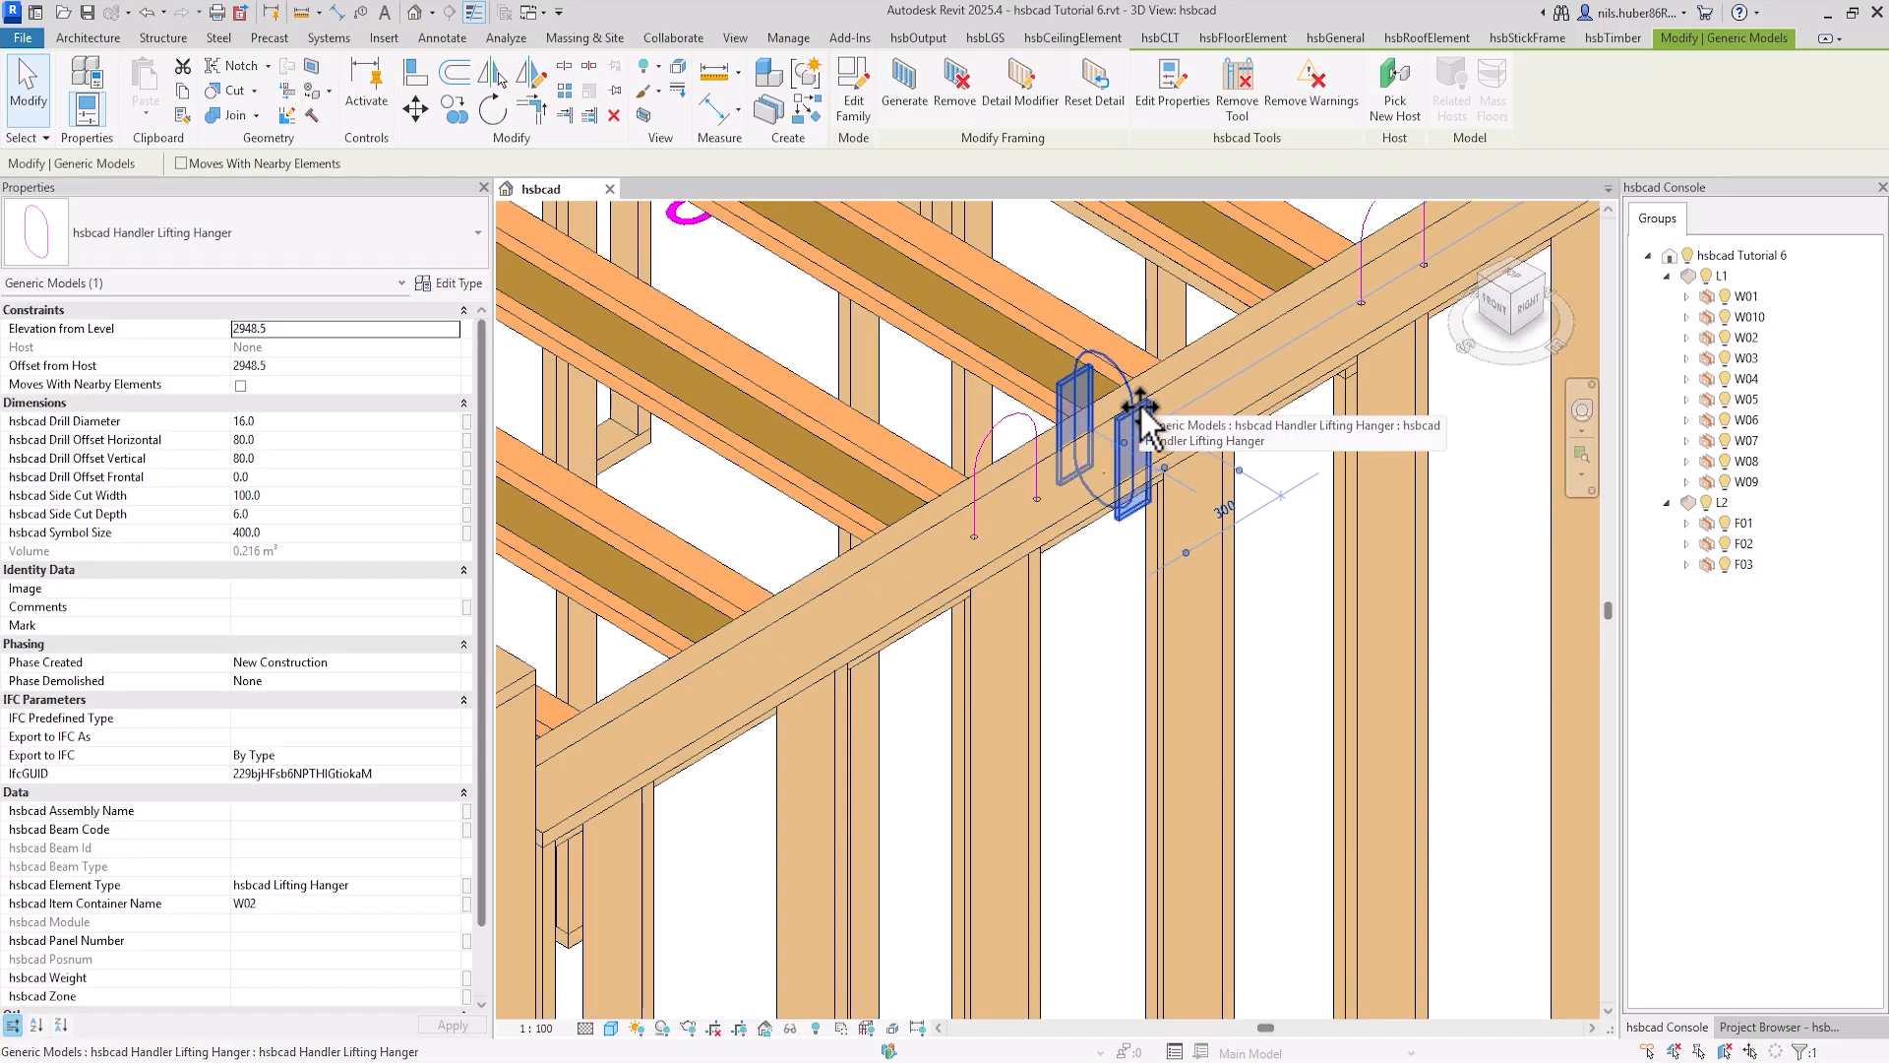
Regenerate the framing of wall container W02 to apply the side cuts of the moved single lifting hanger, then inspect the cuts
scroll(1269, 501, "down", 6)
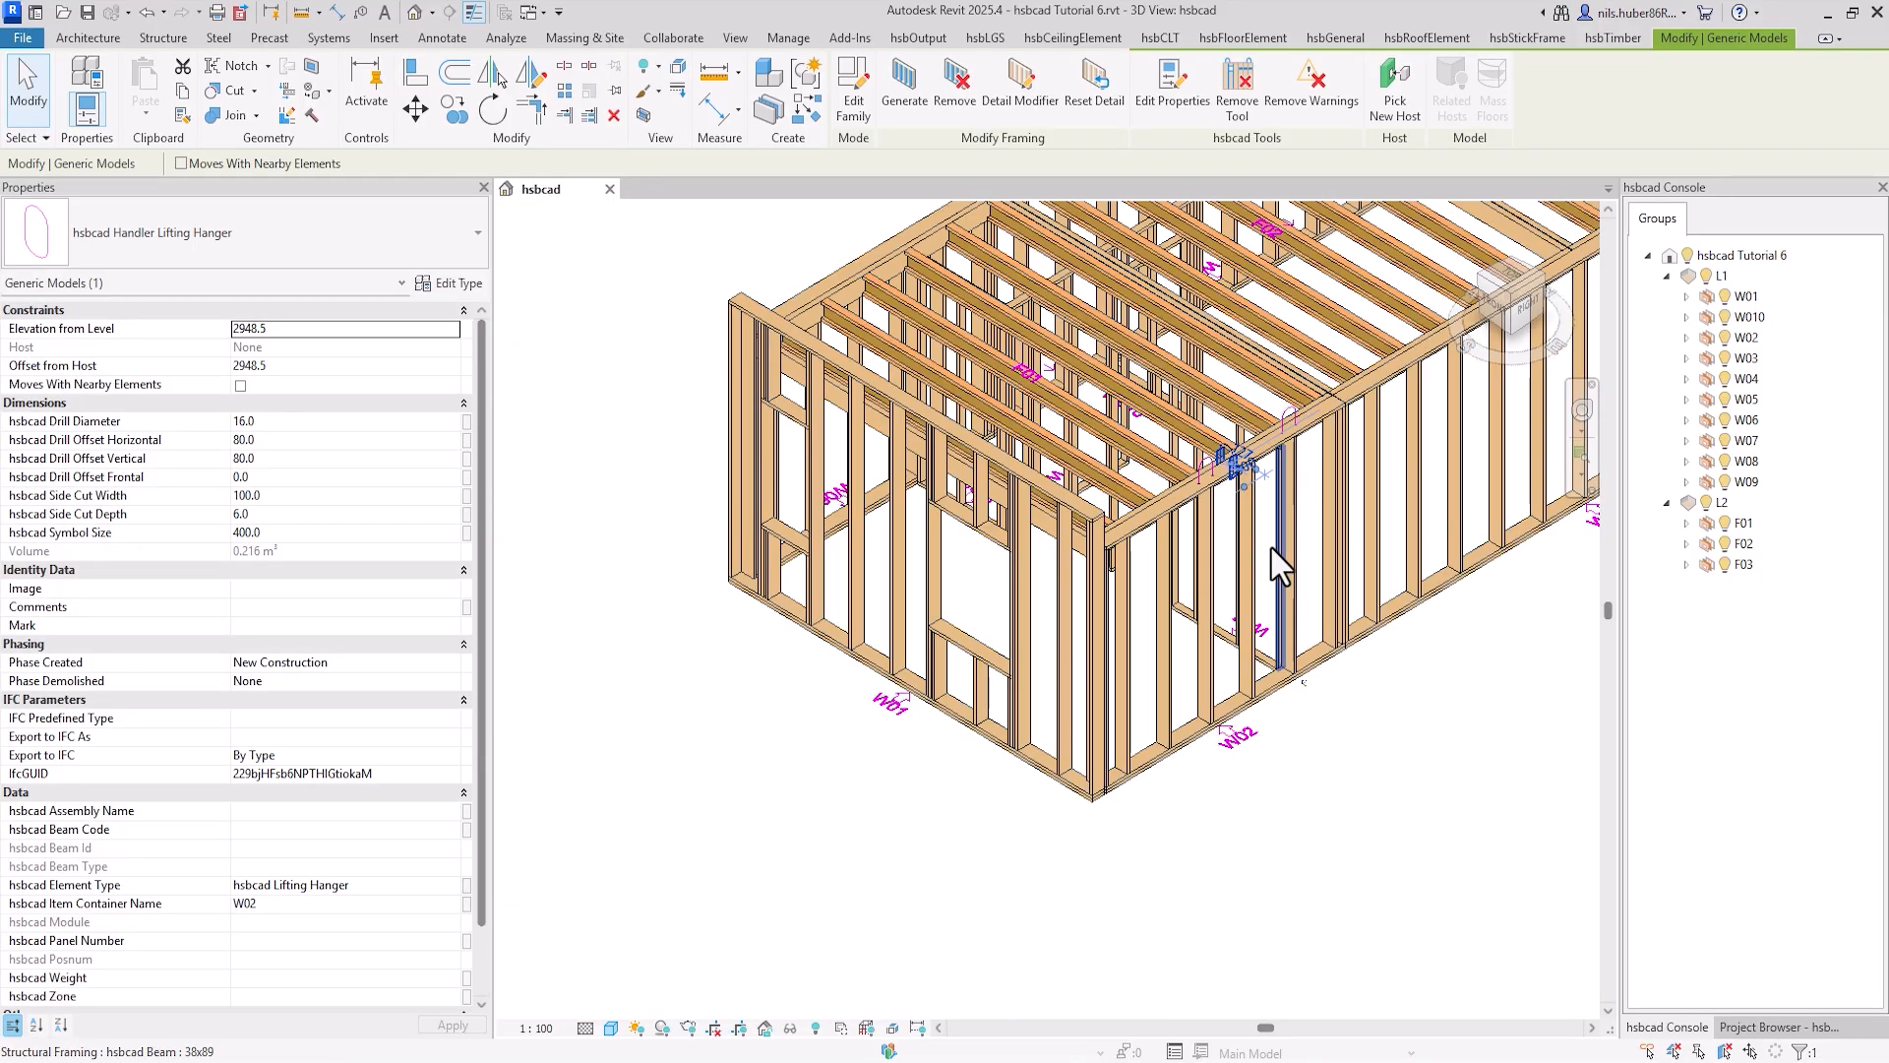
left_click(1291, 739)
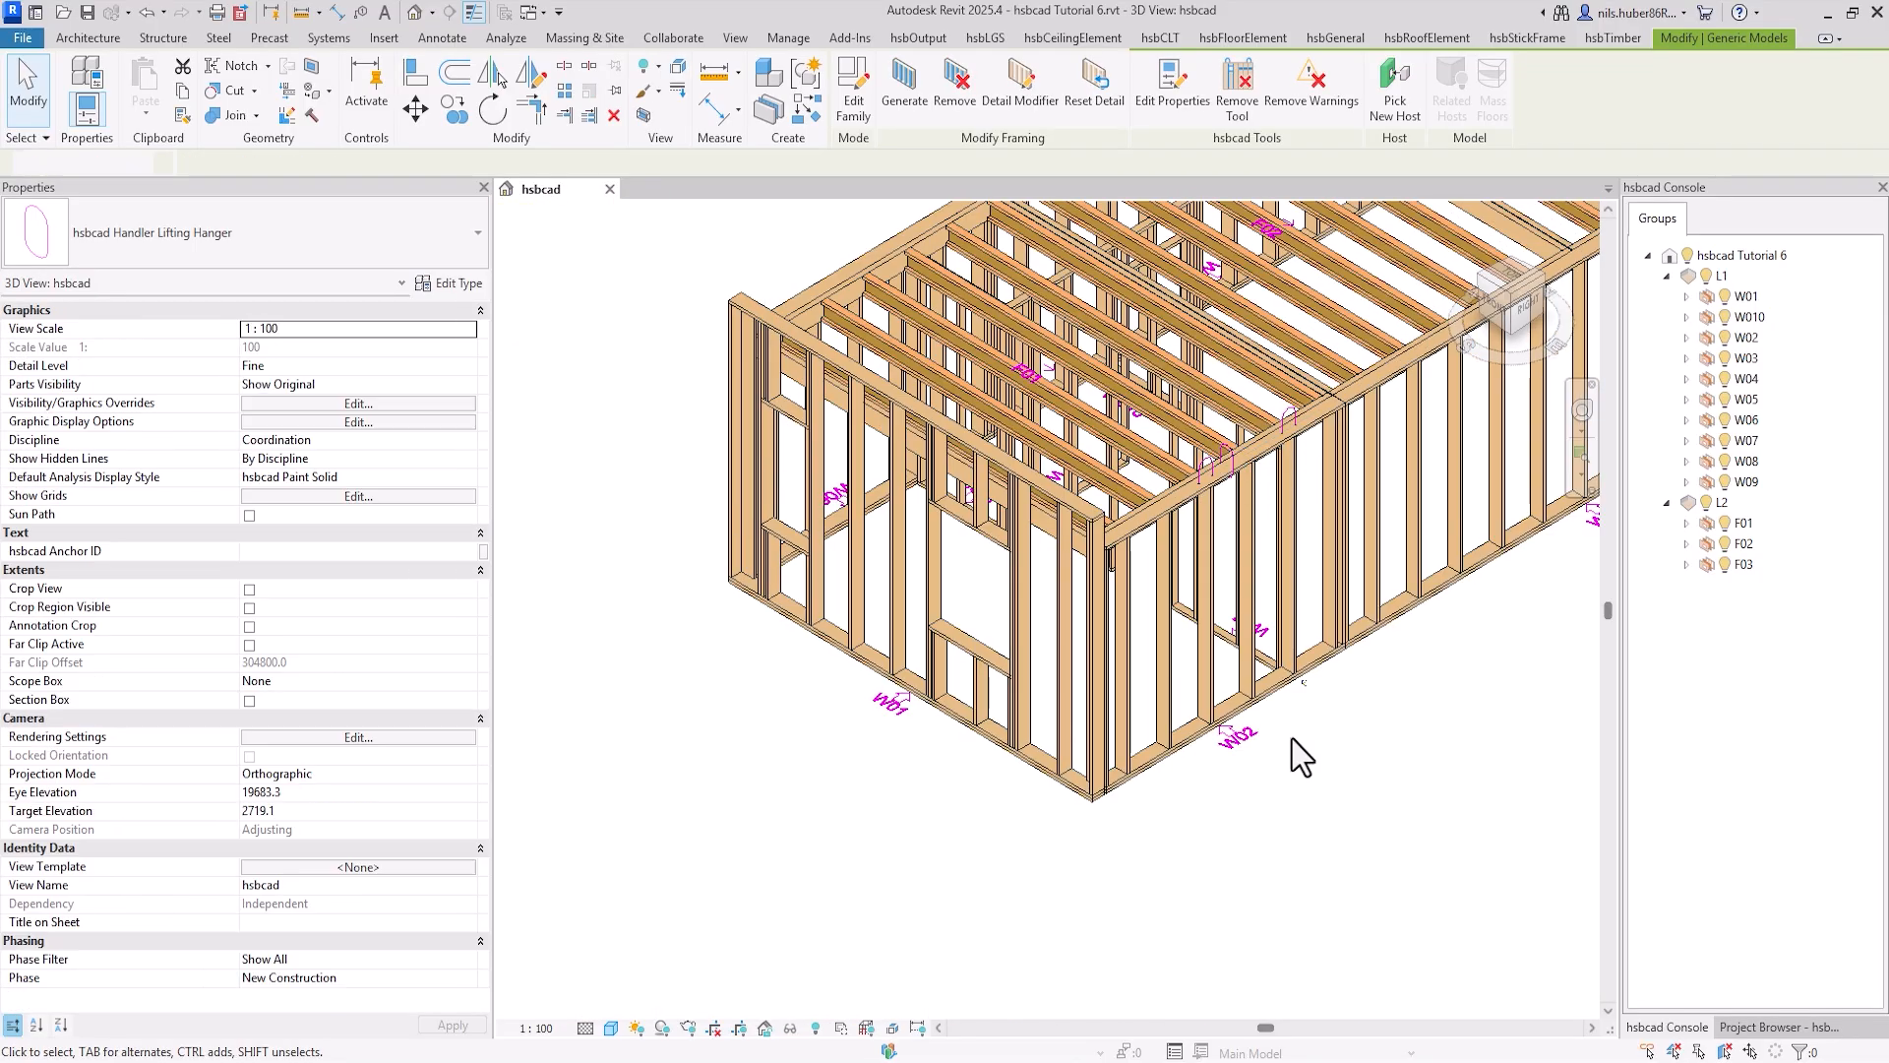
left_click(1235, 738)
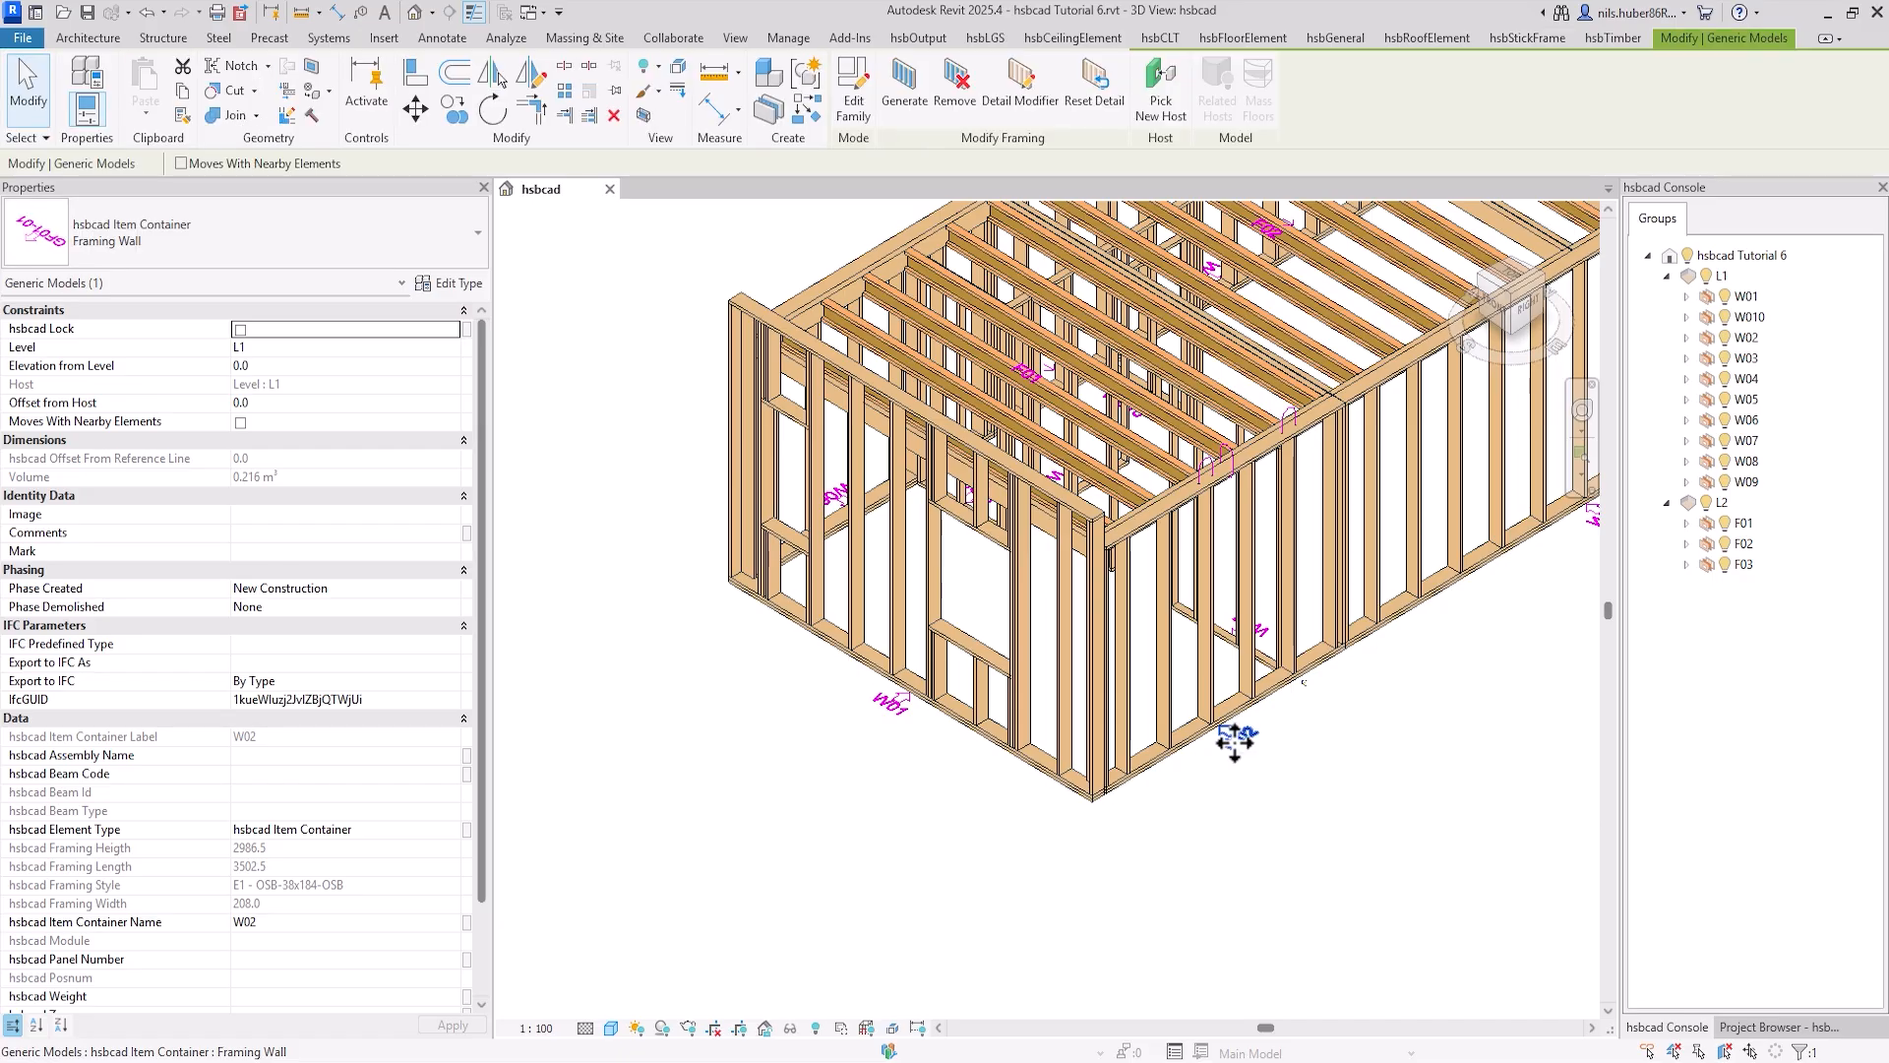
left_click(913, 86)
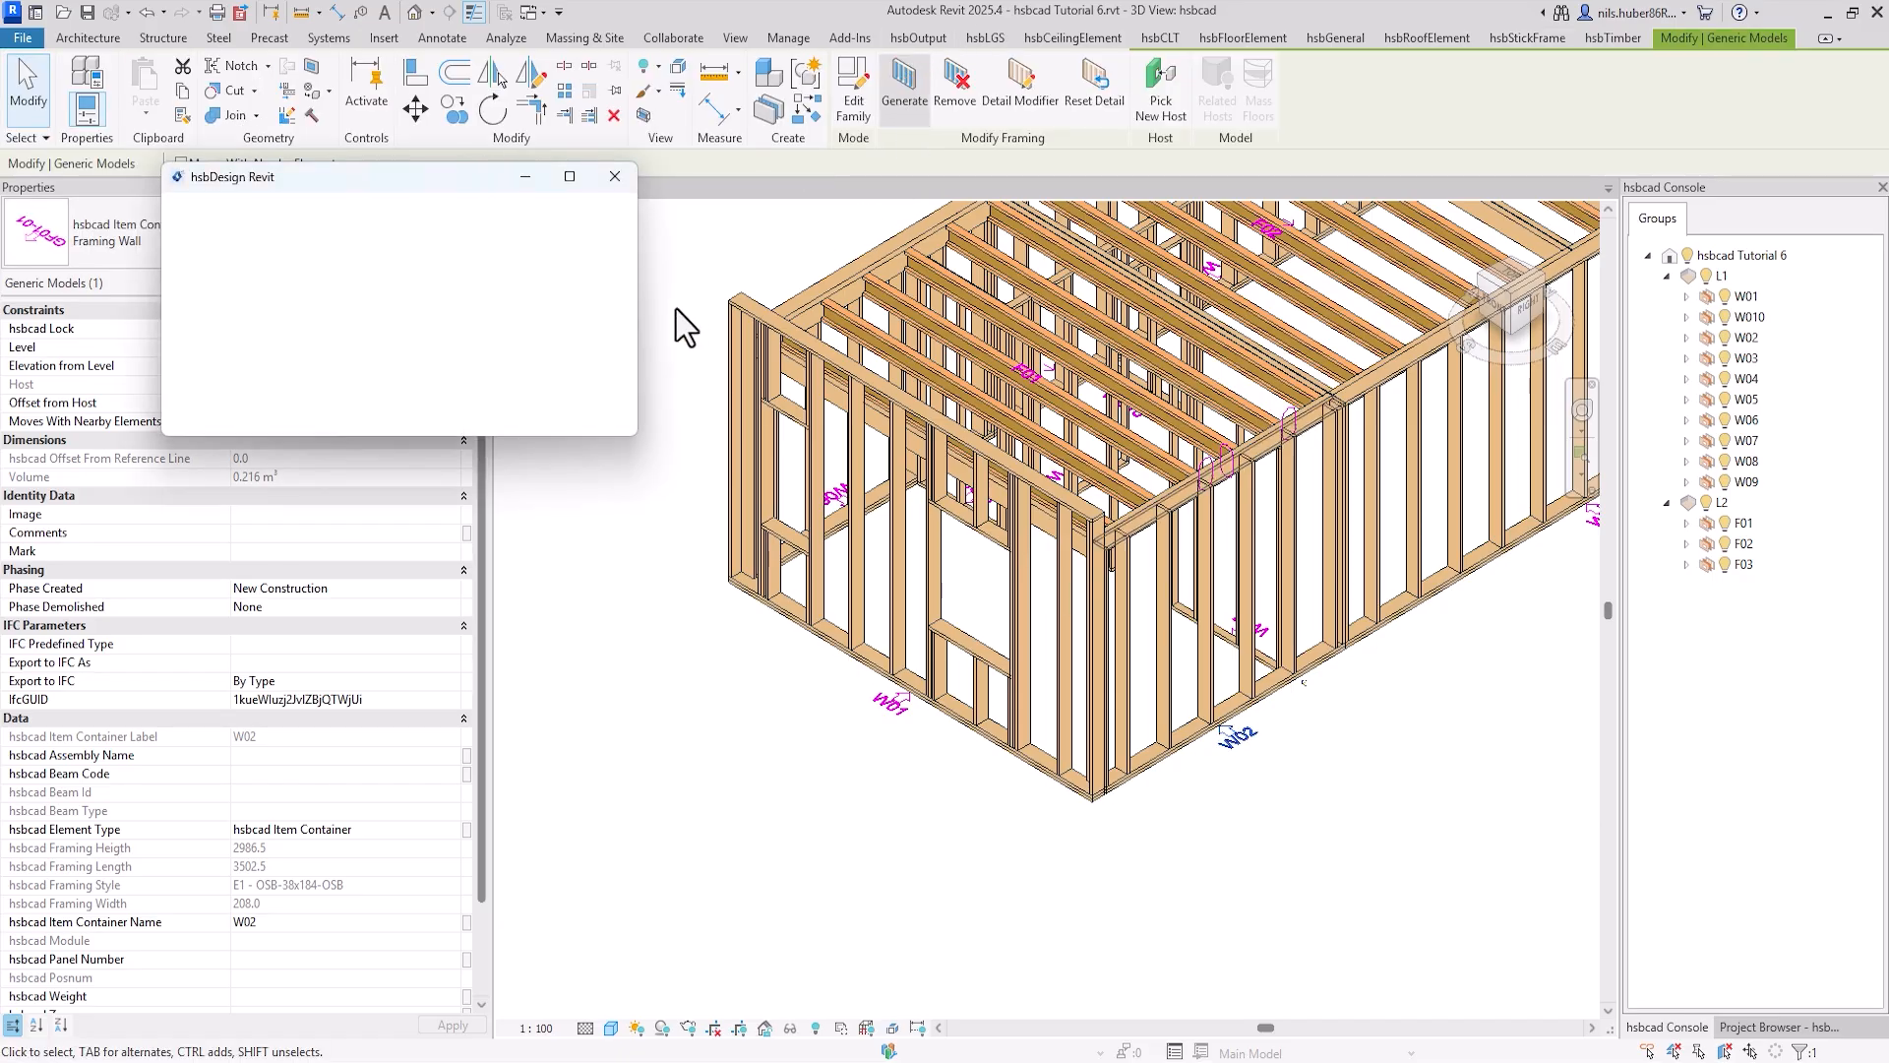
left_click(571, 403)
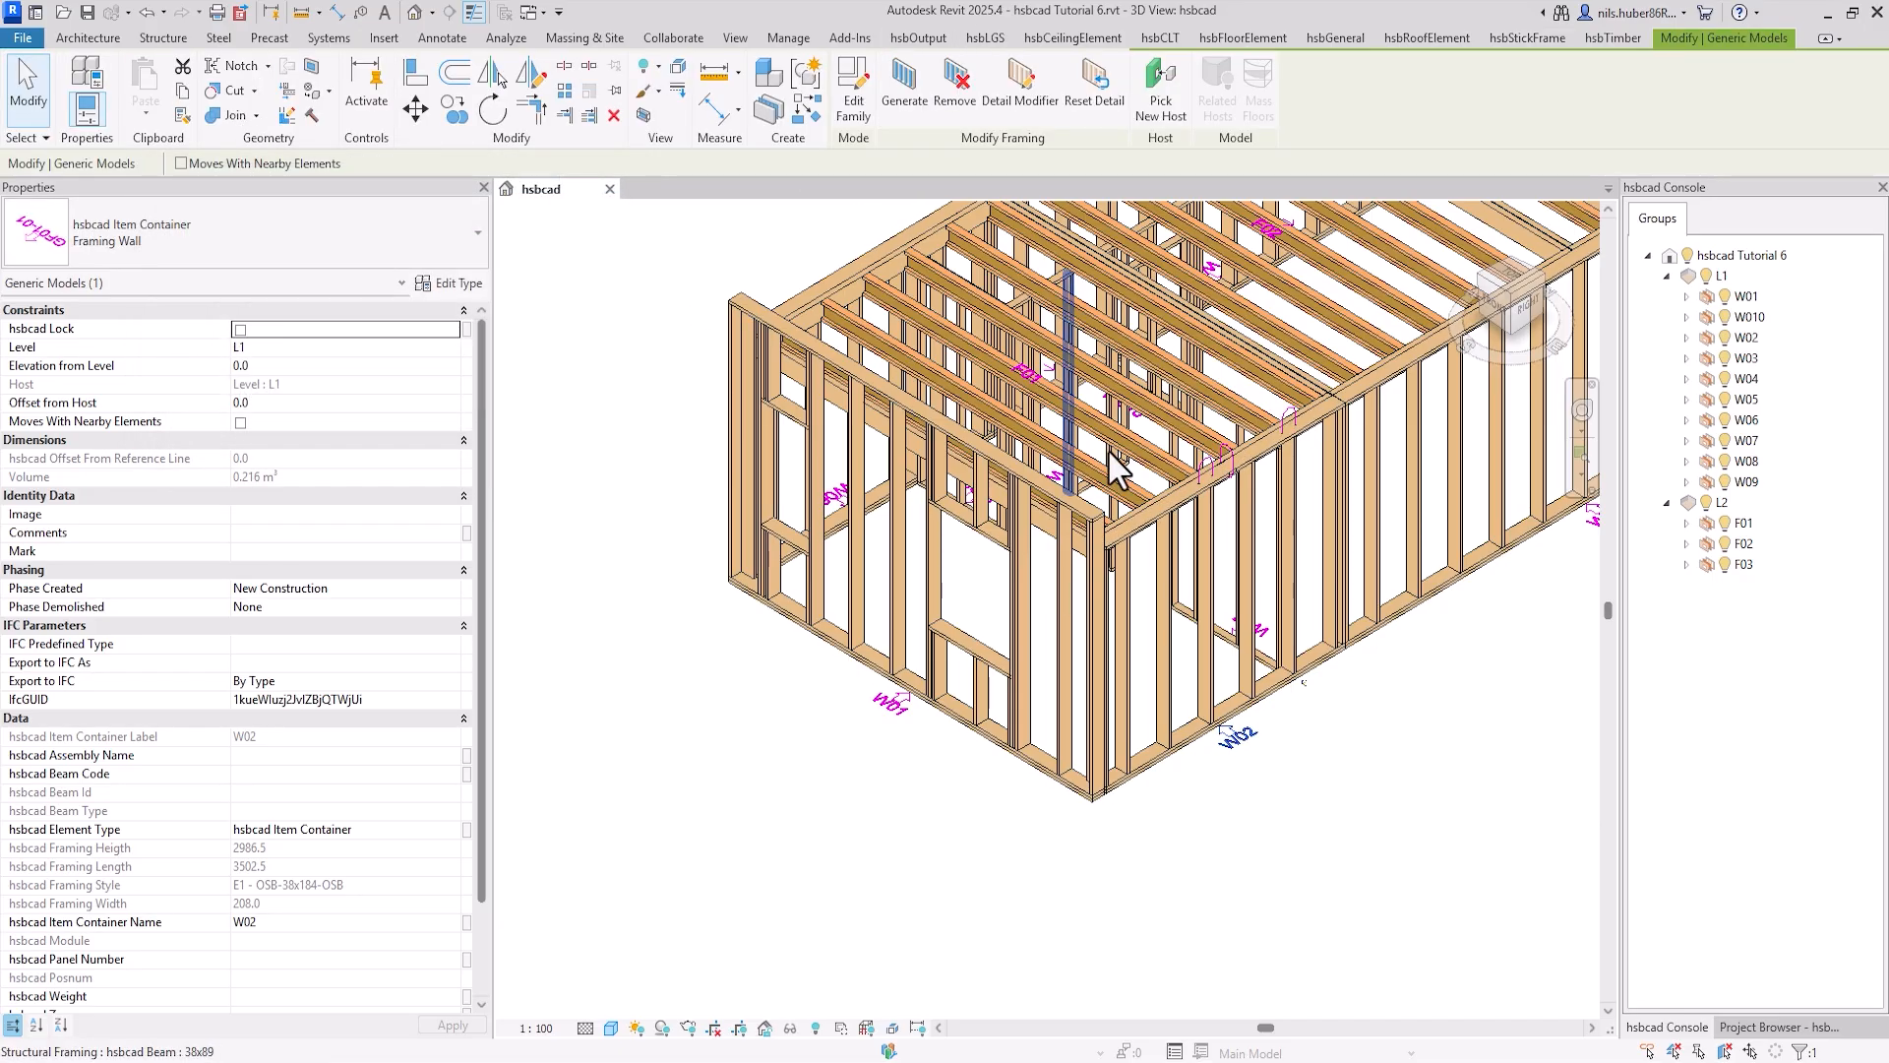
scroll(1259, 556, "up", 4)
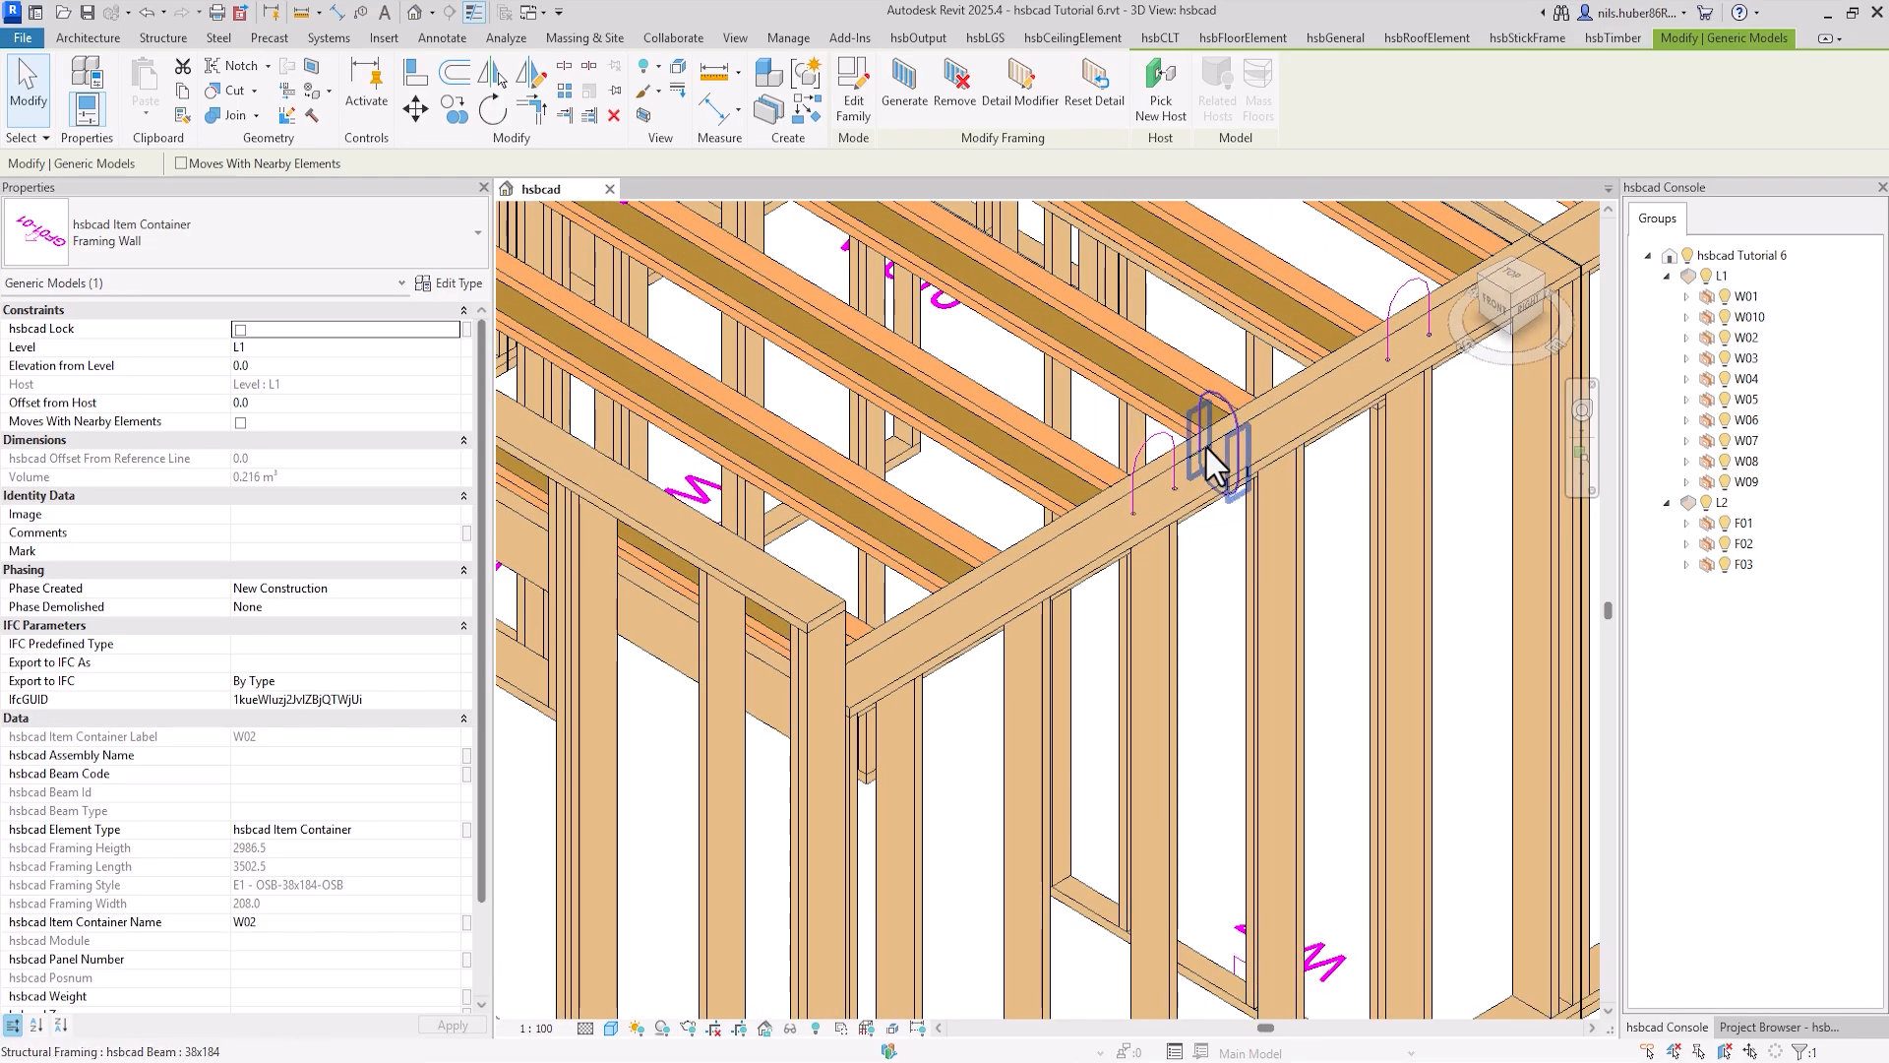
scroll(1210, 451, "down", 2)
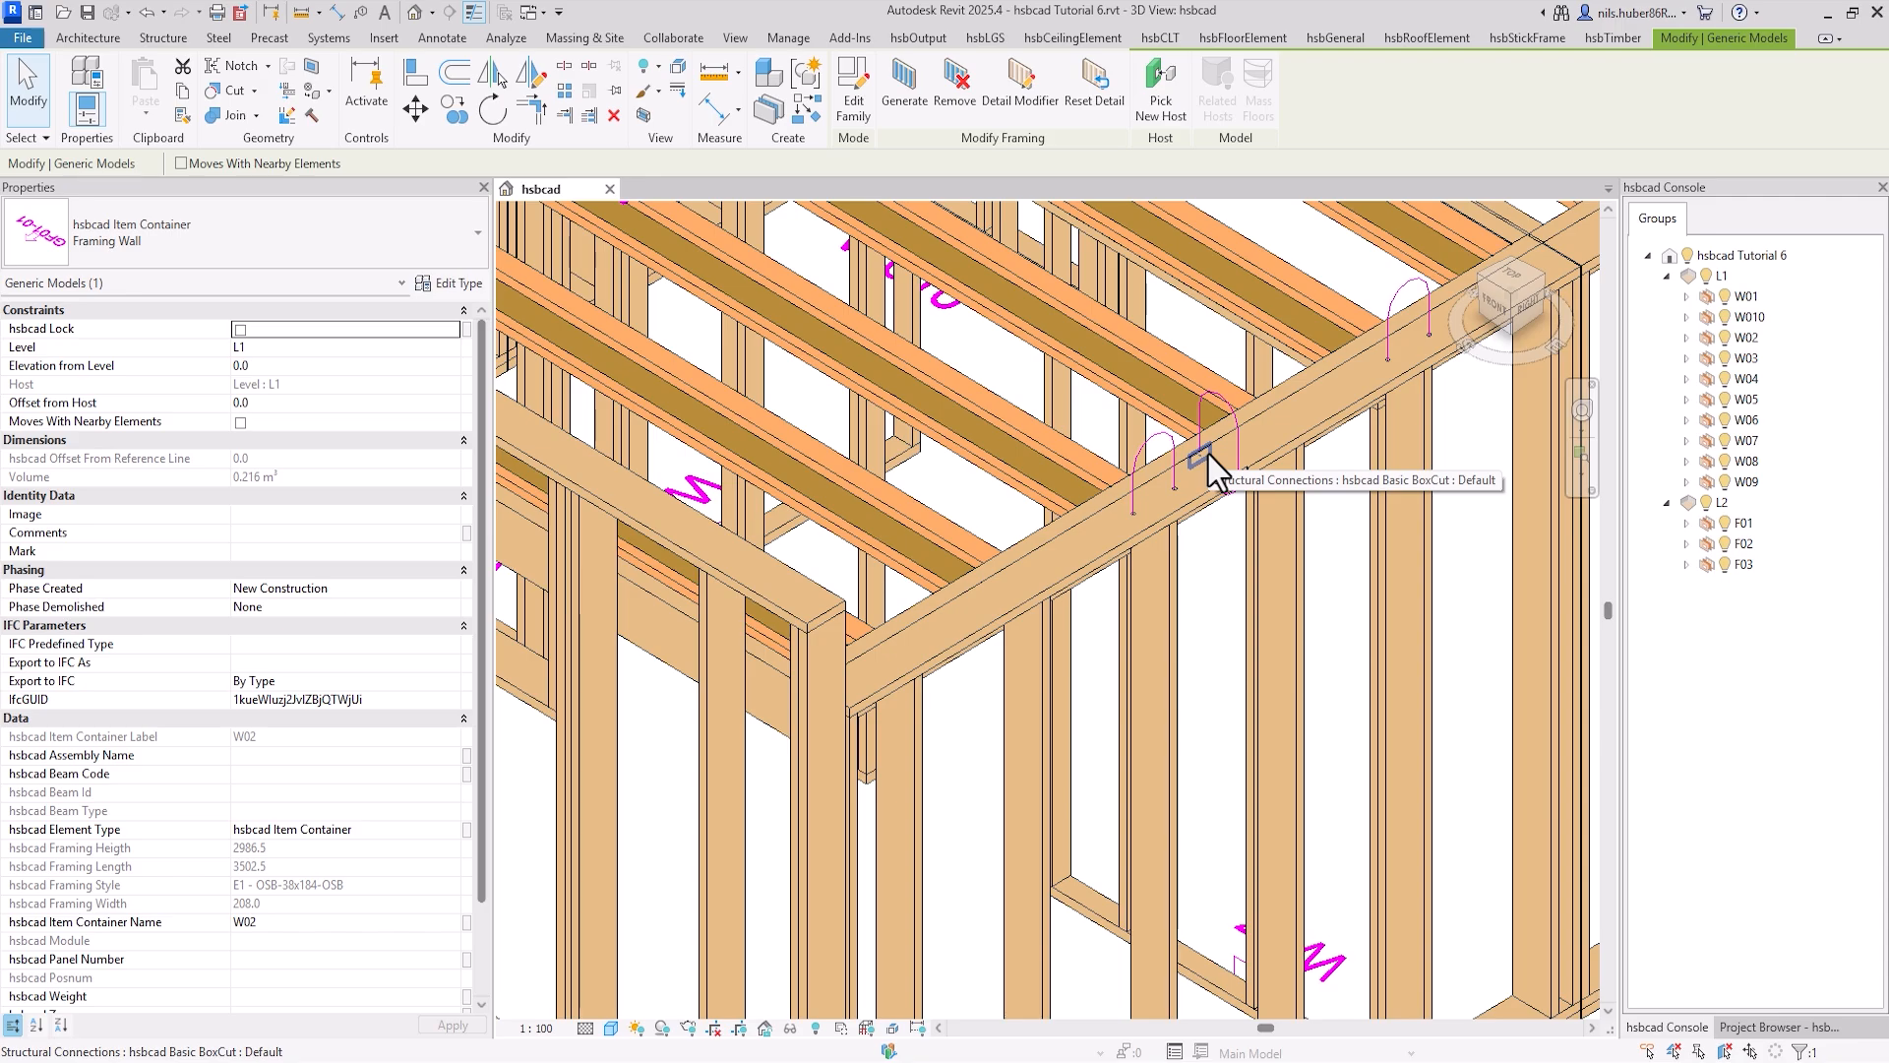
Start the automatic lifting points for floor elements and set the length factor to 1/2 Length In
scroll(1211, 460, "down", 2)
scroll(1476, 778, "down", 2)
middle_click_drag(1481, 787, 1255, 948)
scroll(1231, 895, "down", 1)
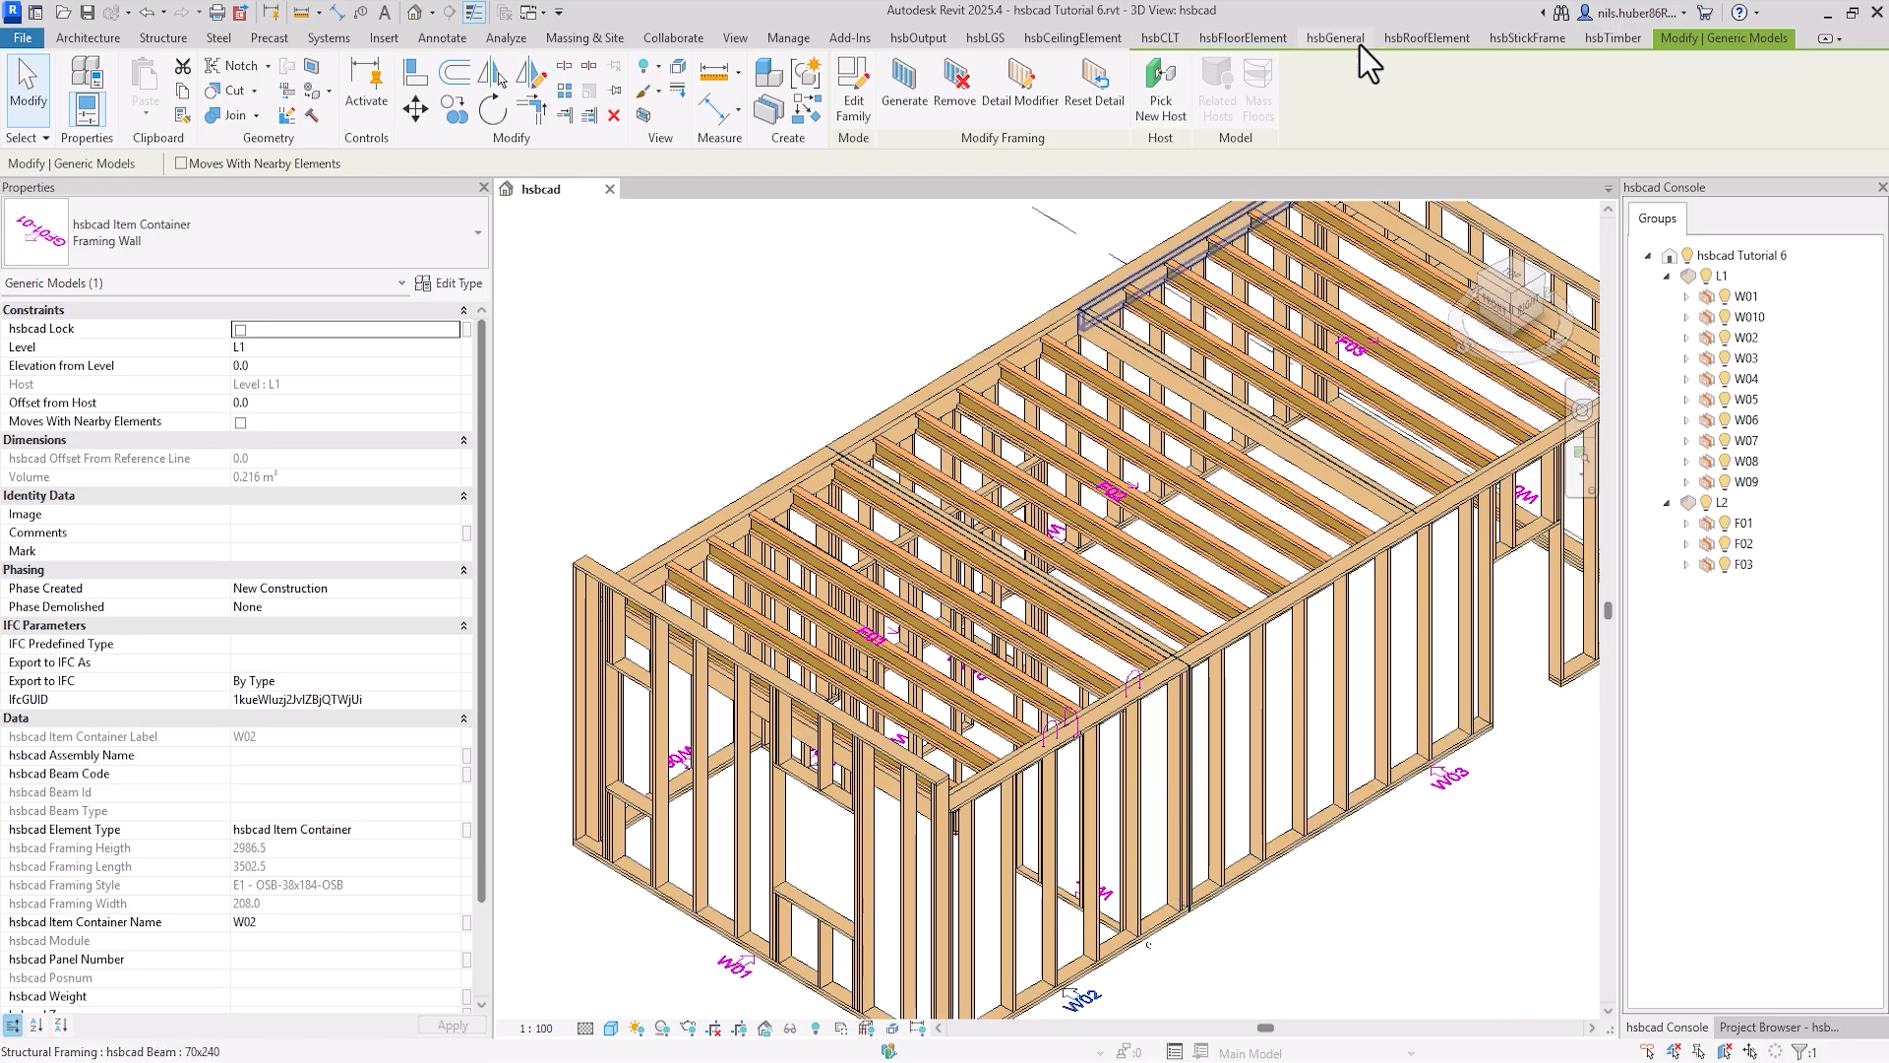
left_click(1242, 38)
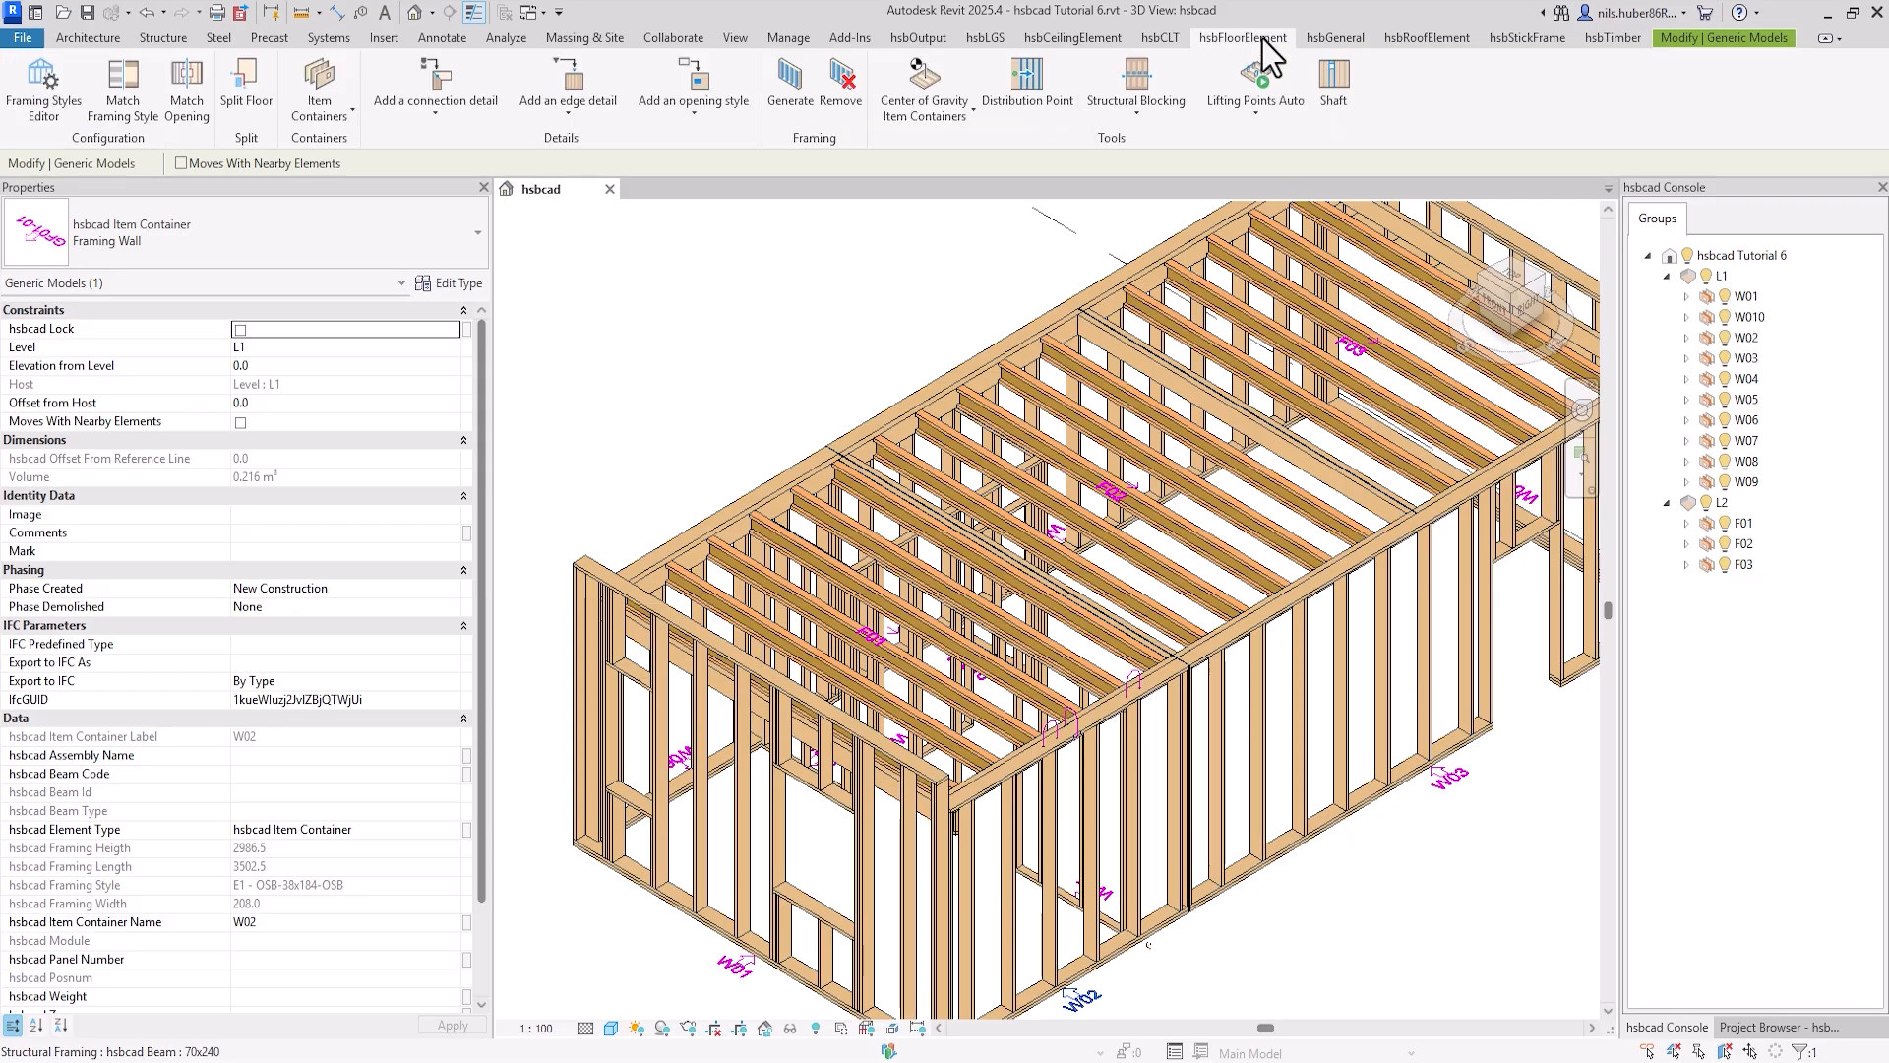
left_click(1266, 90)
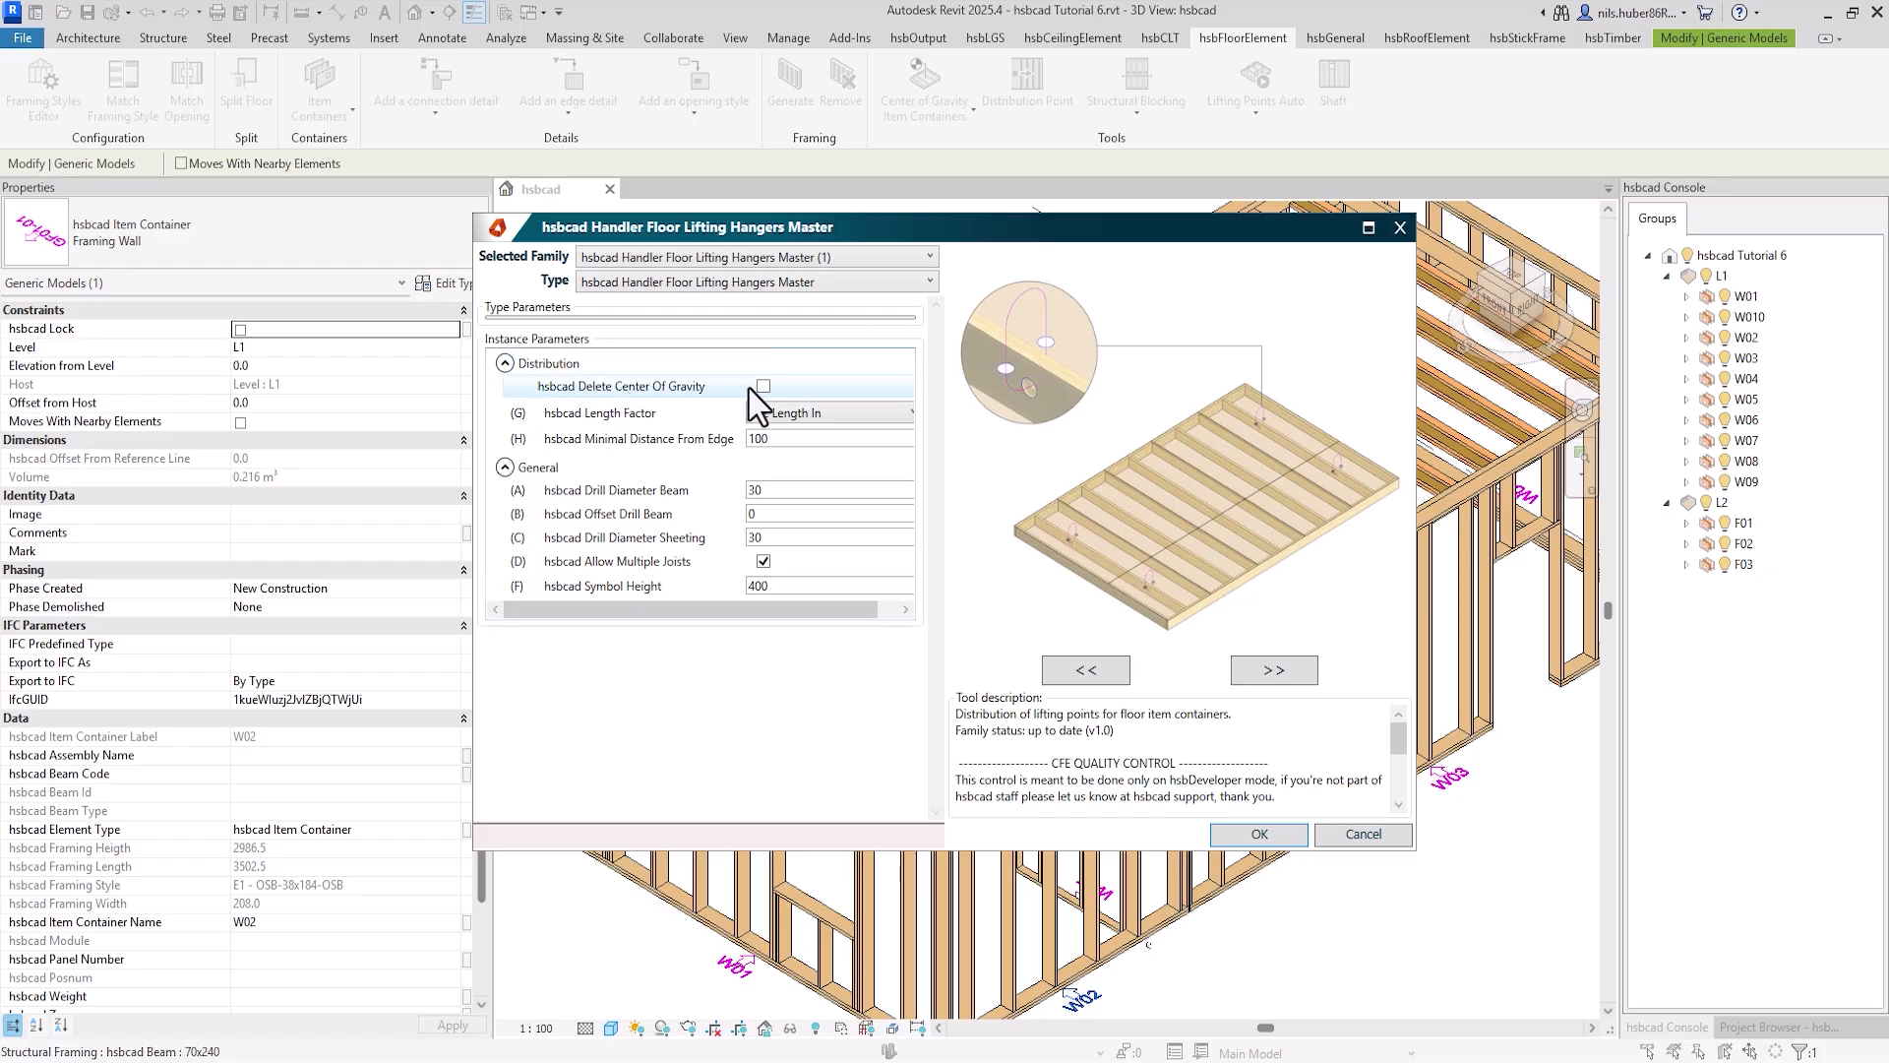
left_click(658, 419)
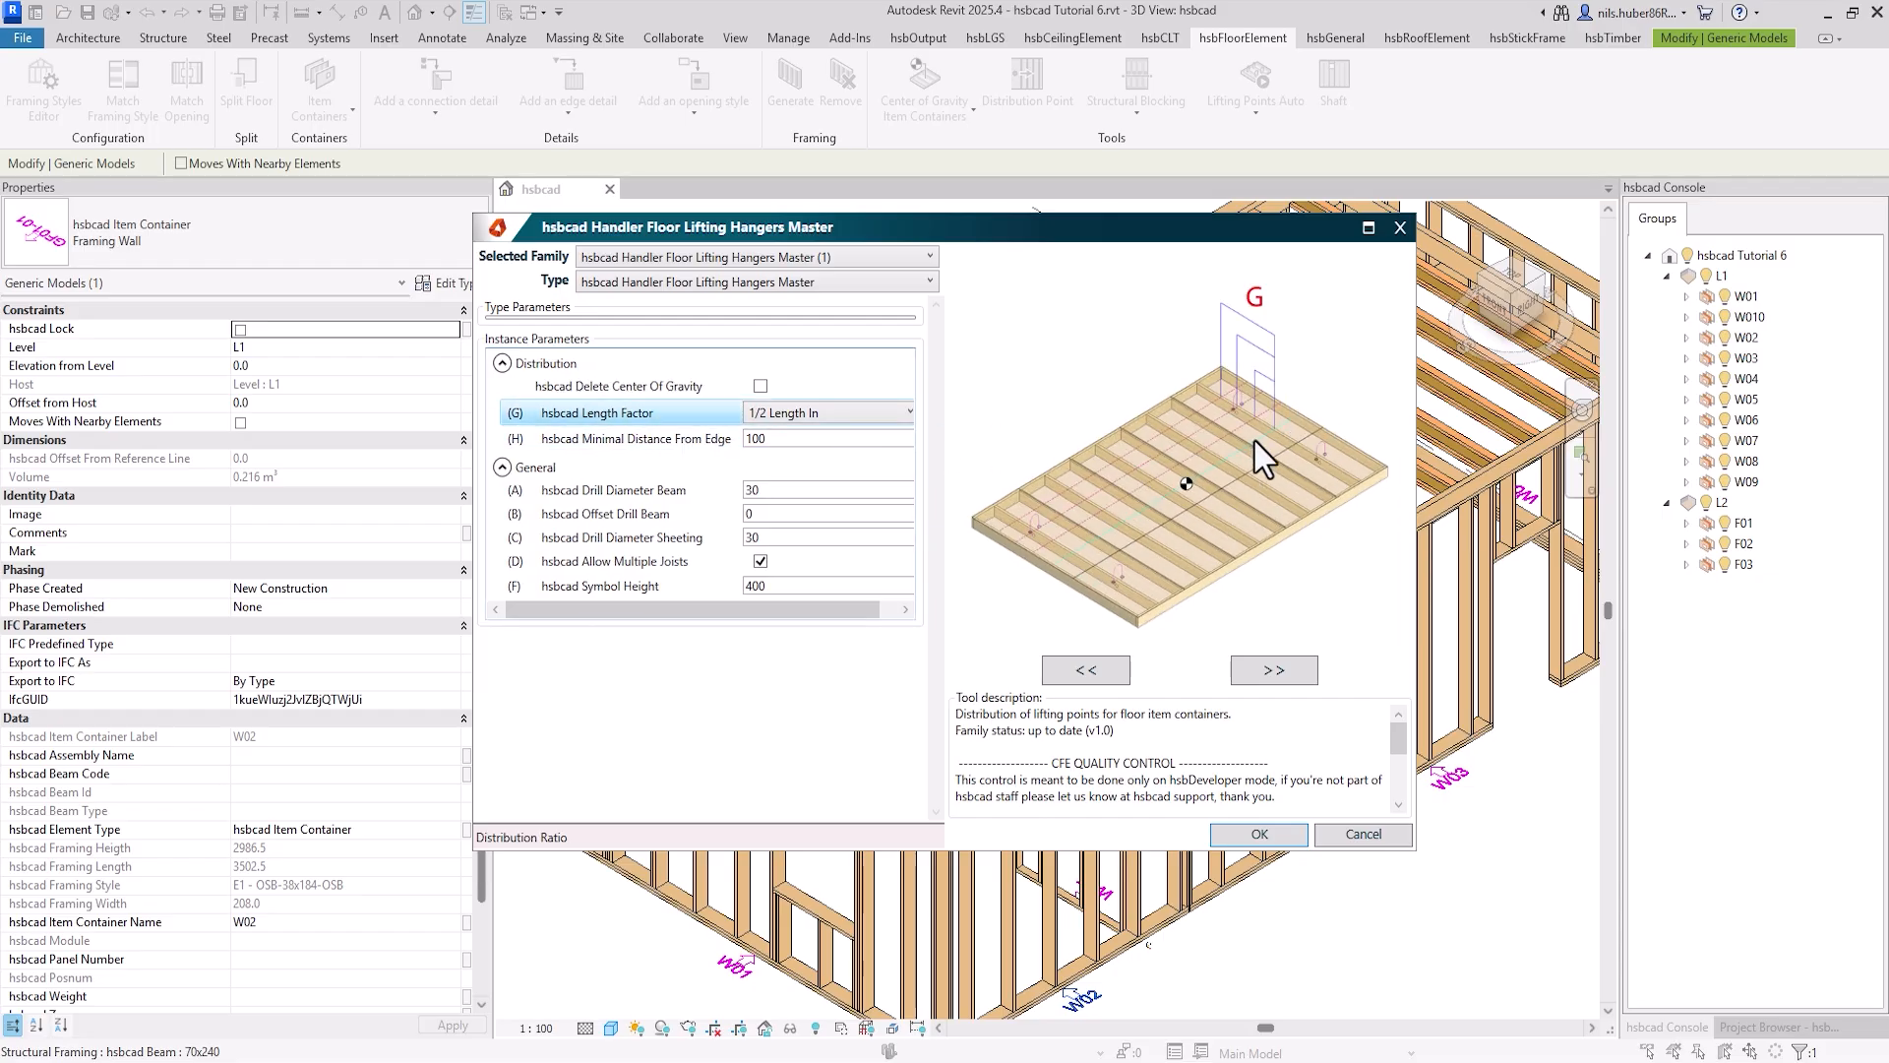
left_click(858, 420)
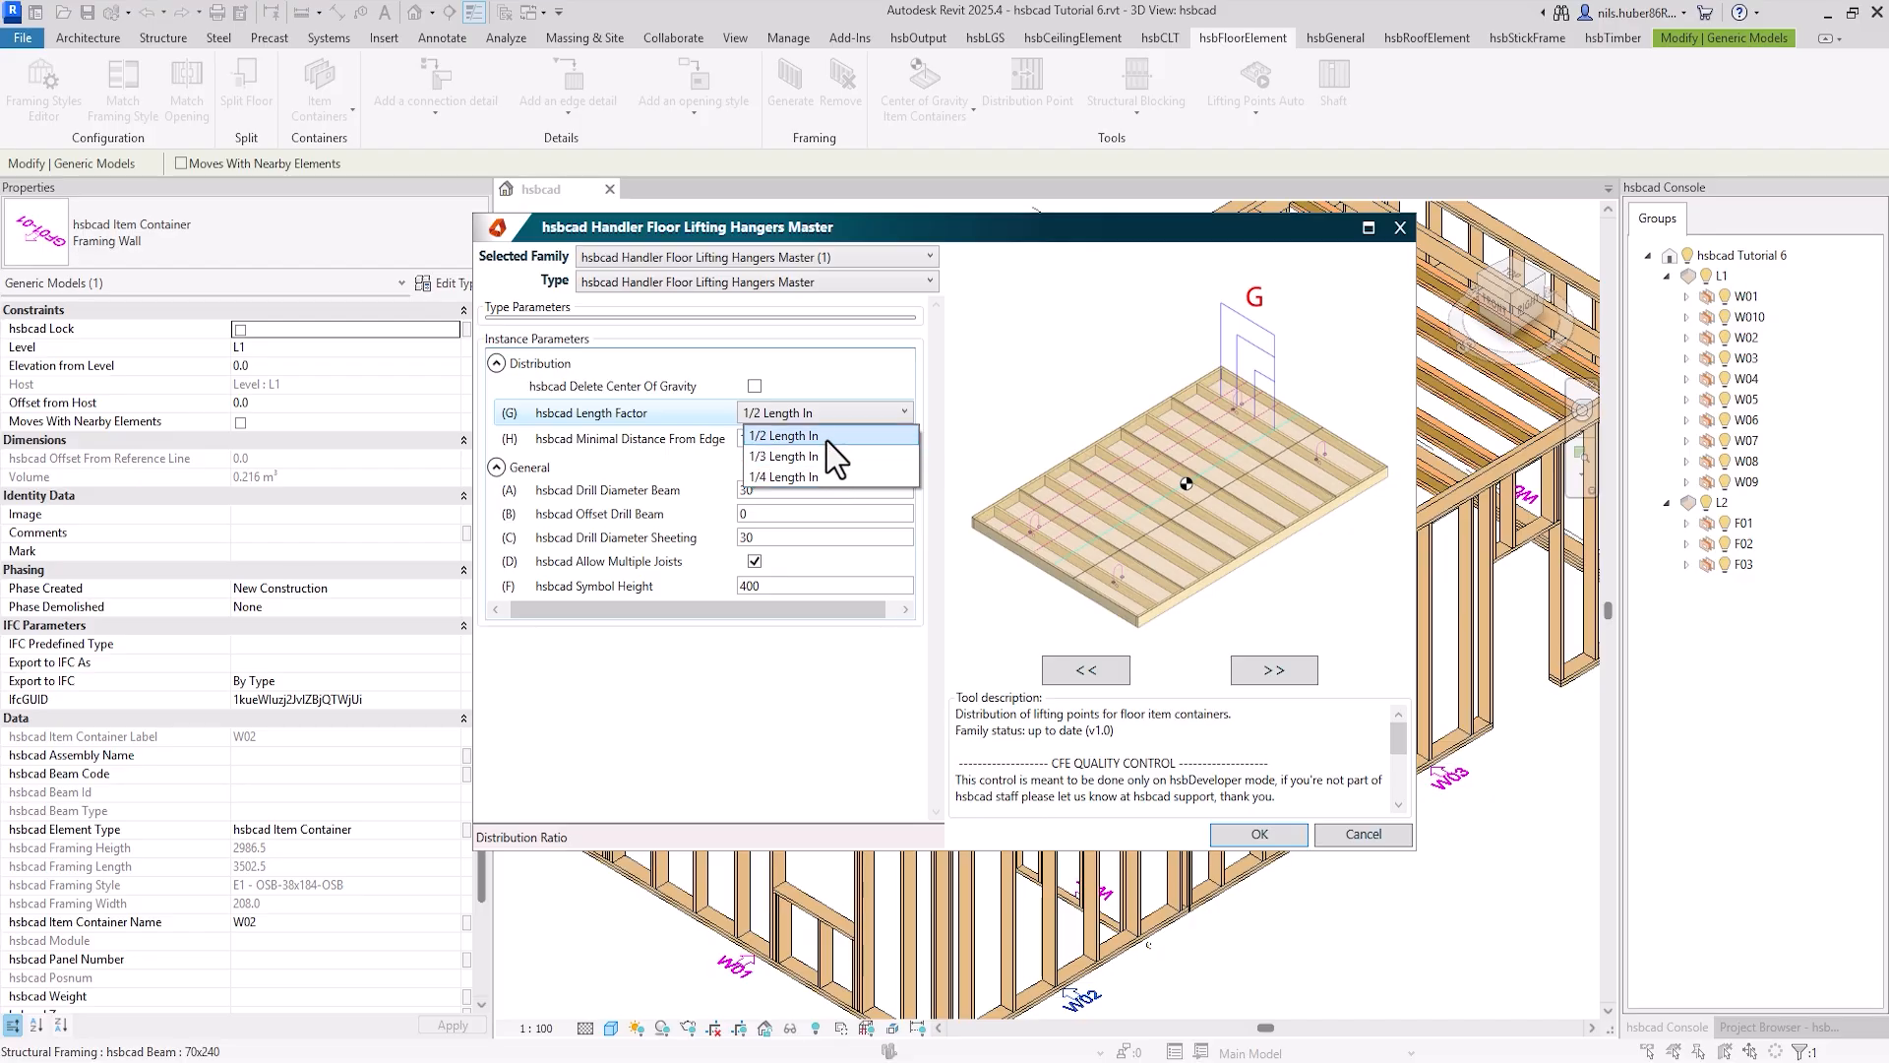
left_click(827, 438)
Review the floor hanger settings for edge distance, beam drill diameter and offset, sheeting drill diameter, multiple joists and symbol height
left_click(639, 446)
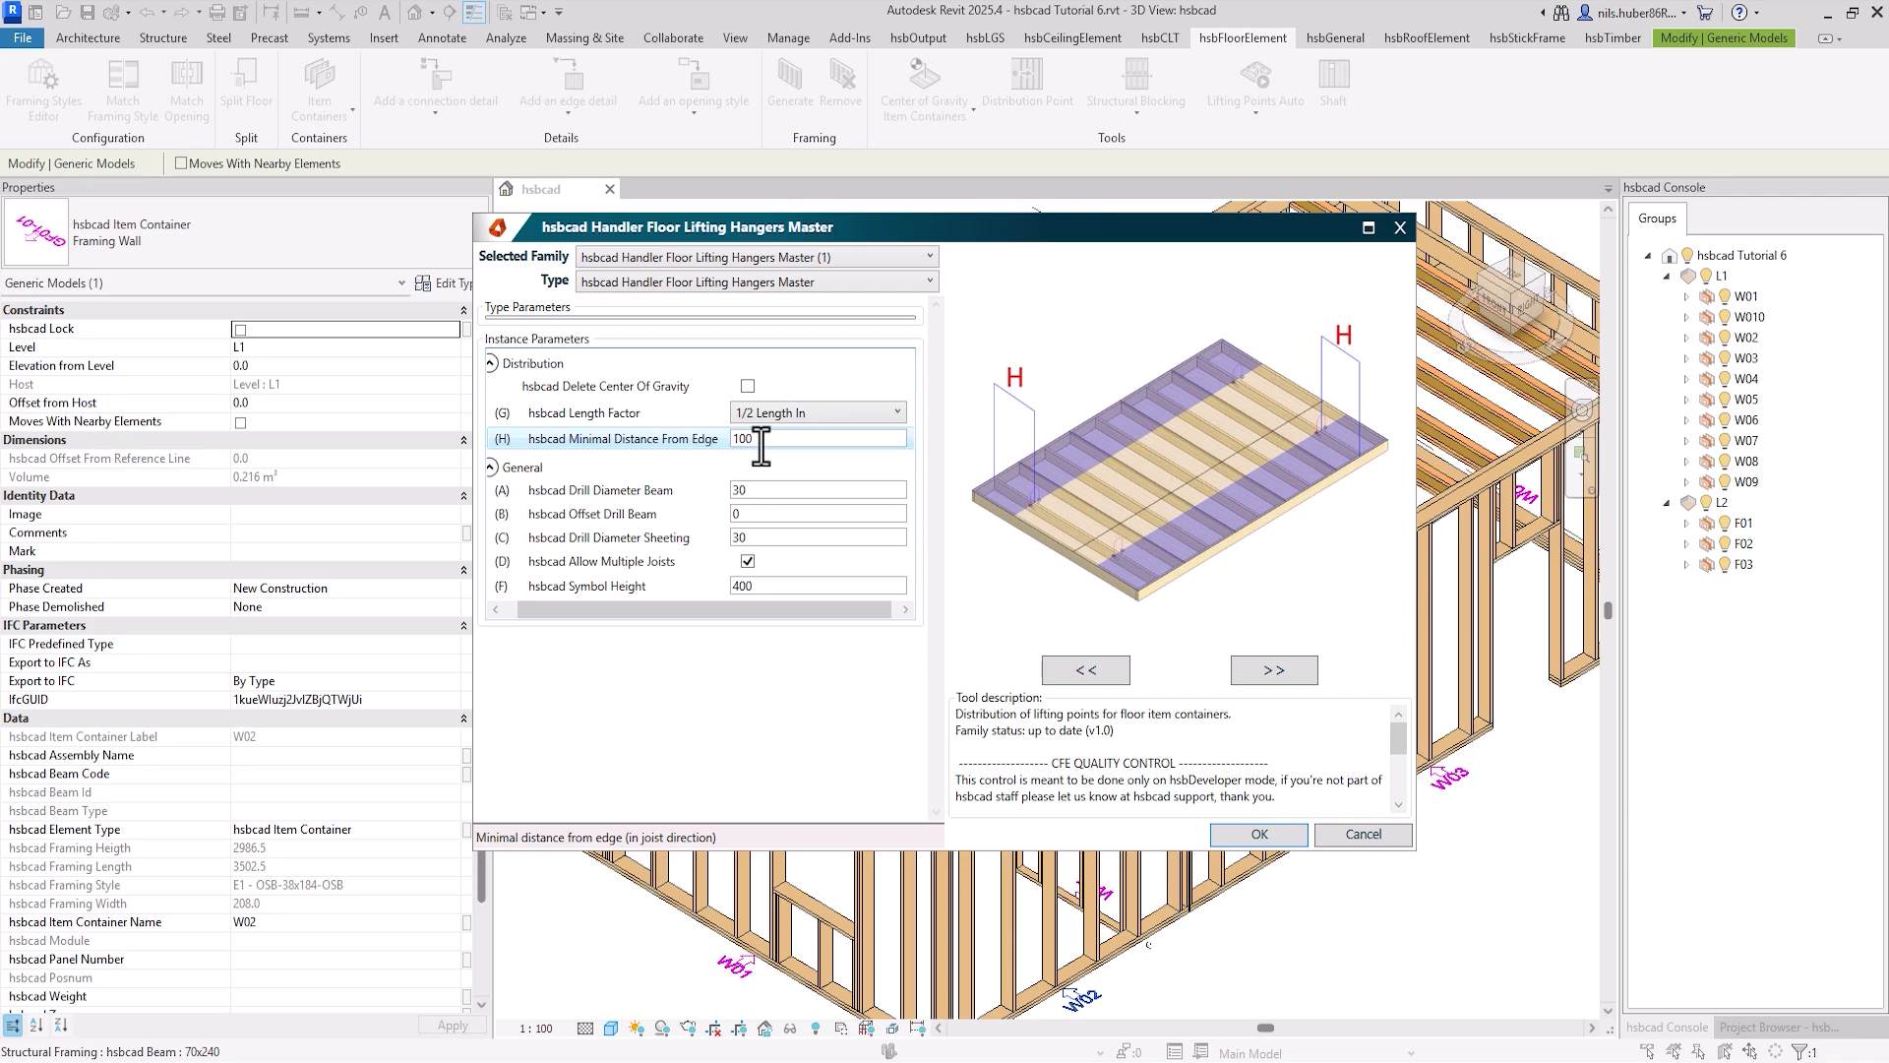
left_click(635, 492)
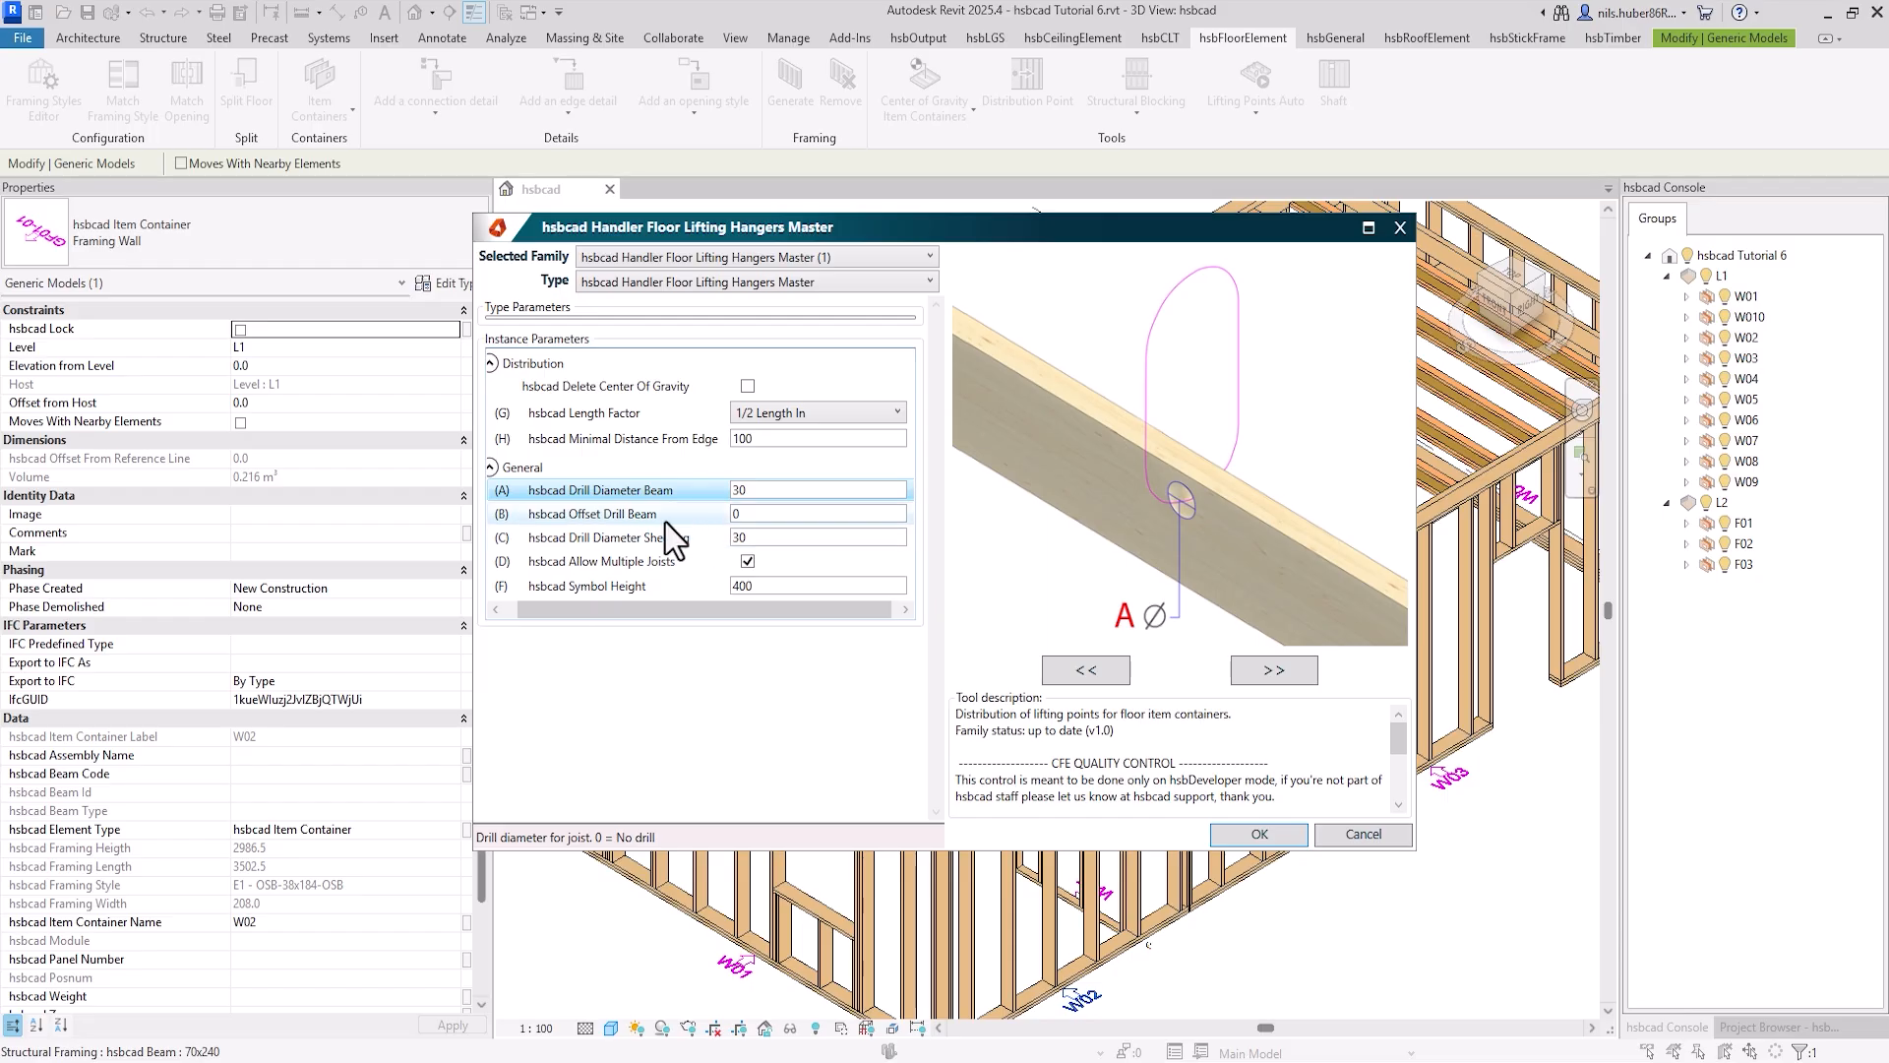
left_click(677, 511)
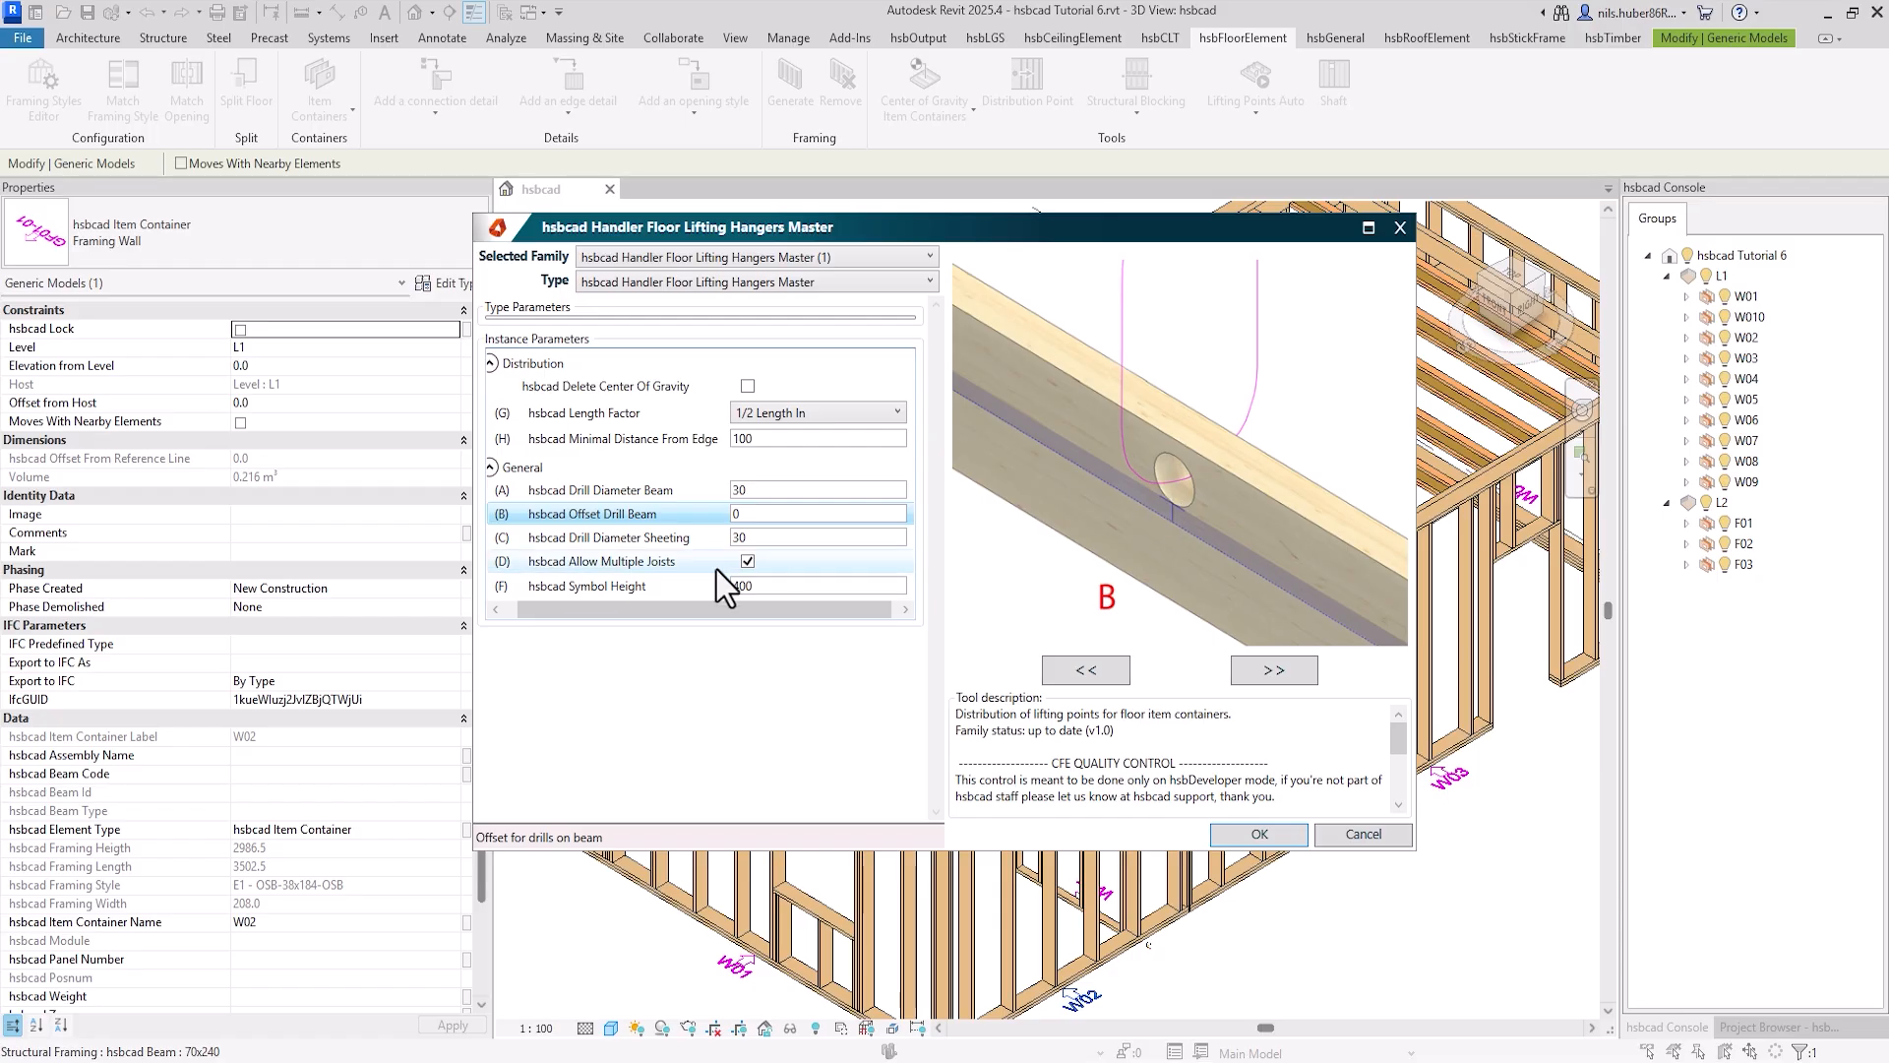
left_click(640, 539)
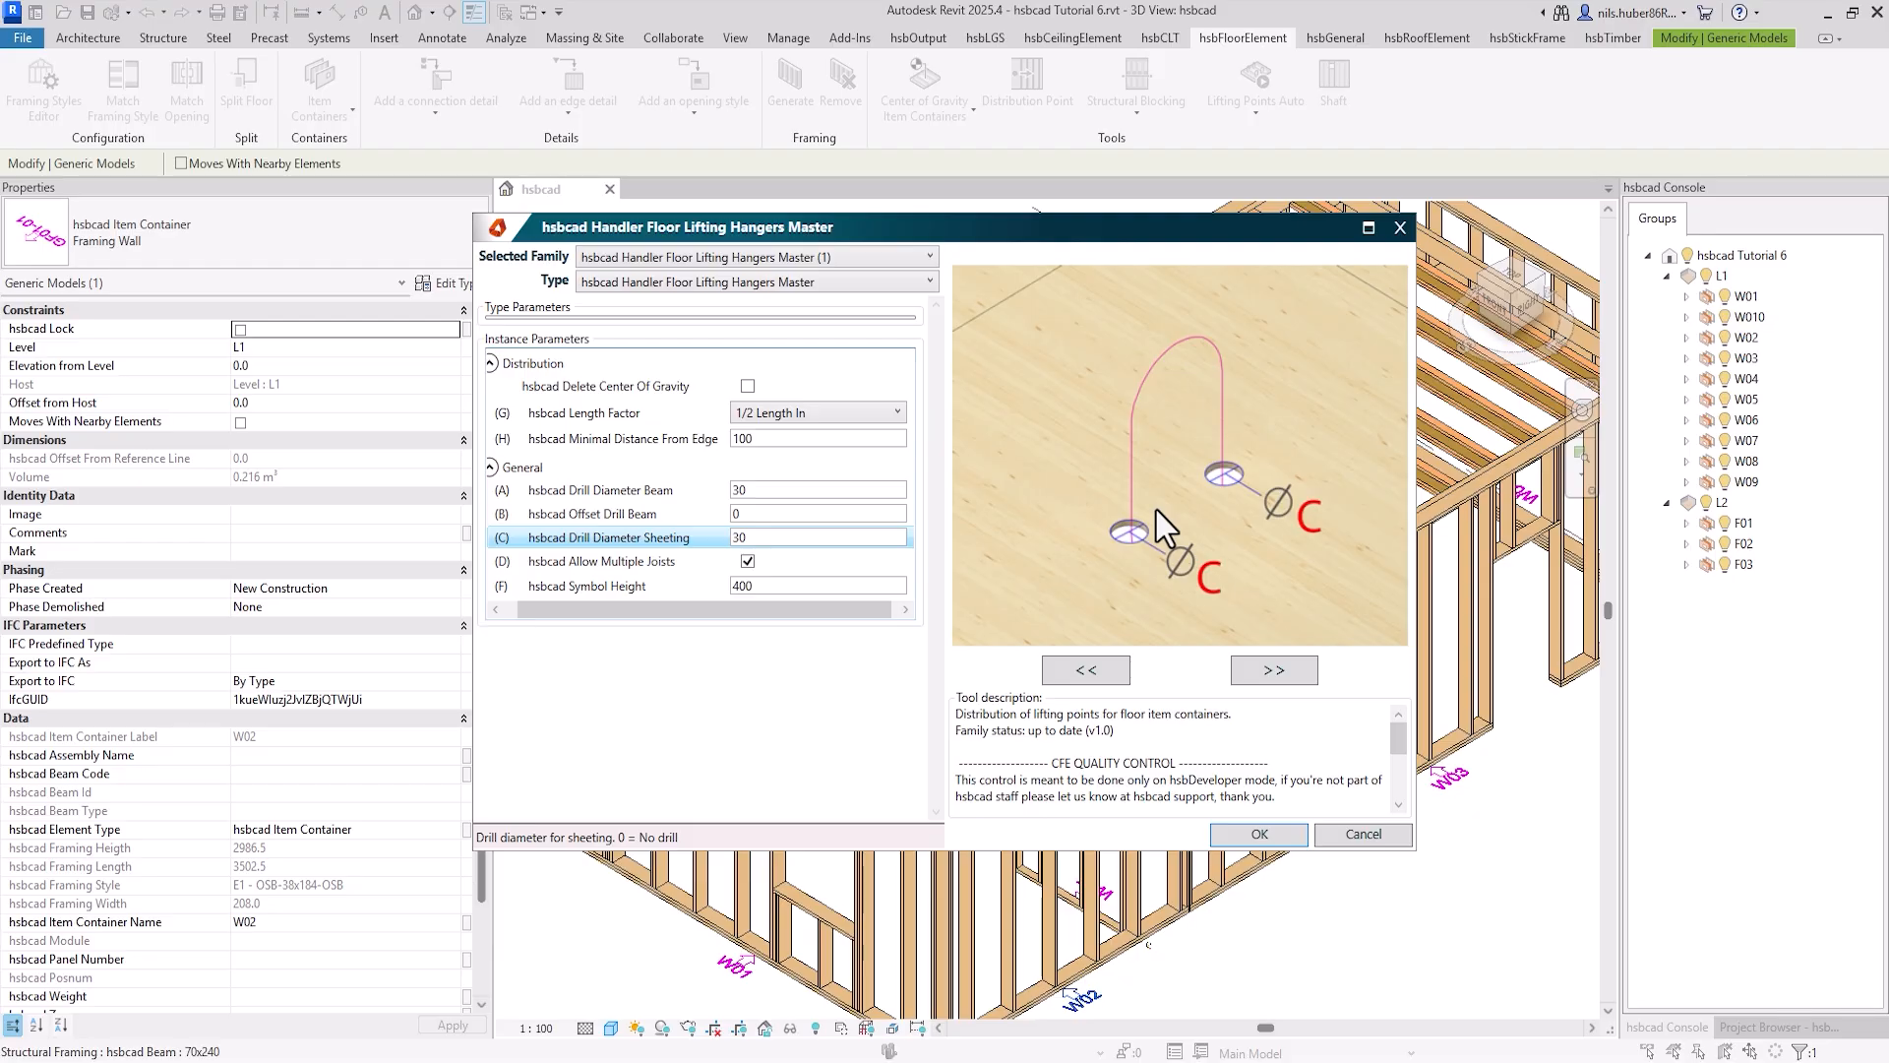
left_click(671, 565)
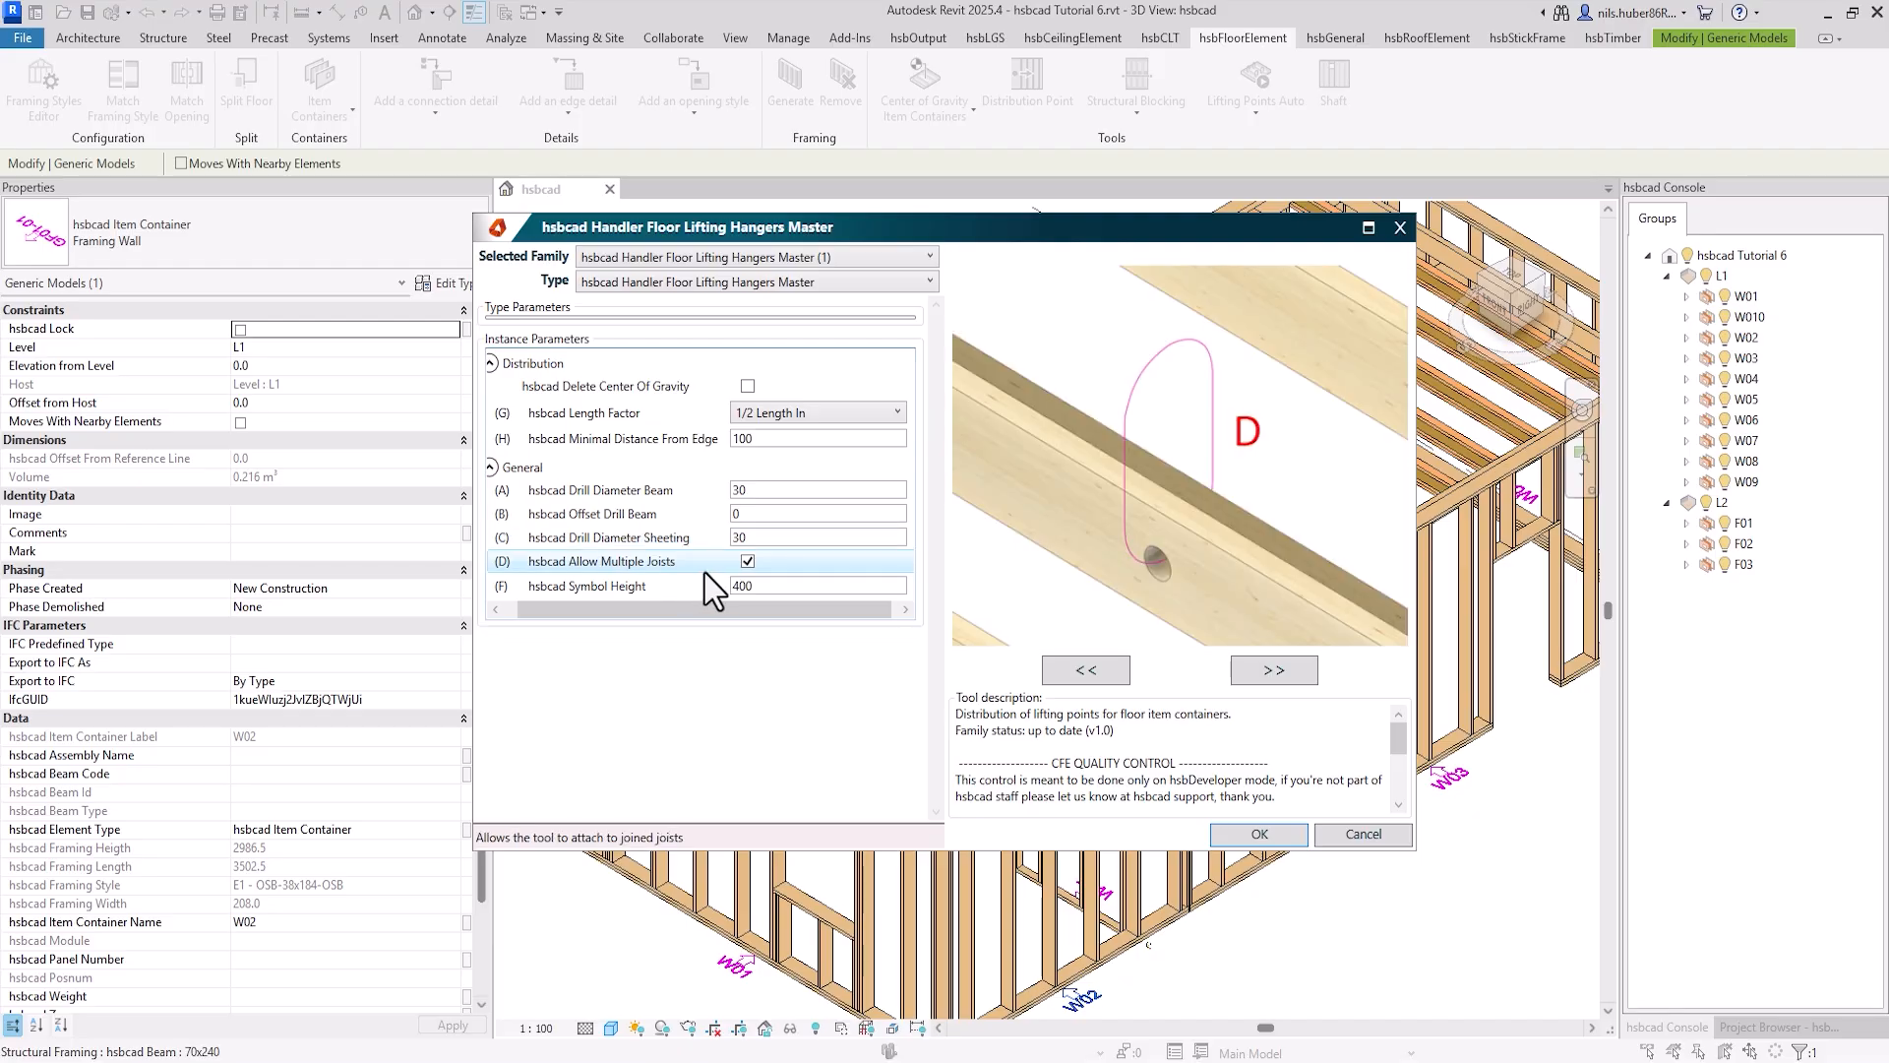
left_click(640, 589)
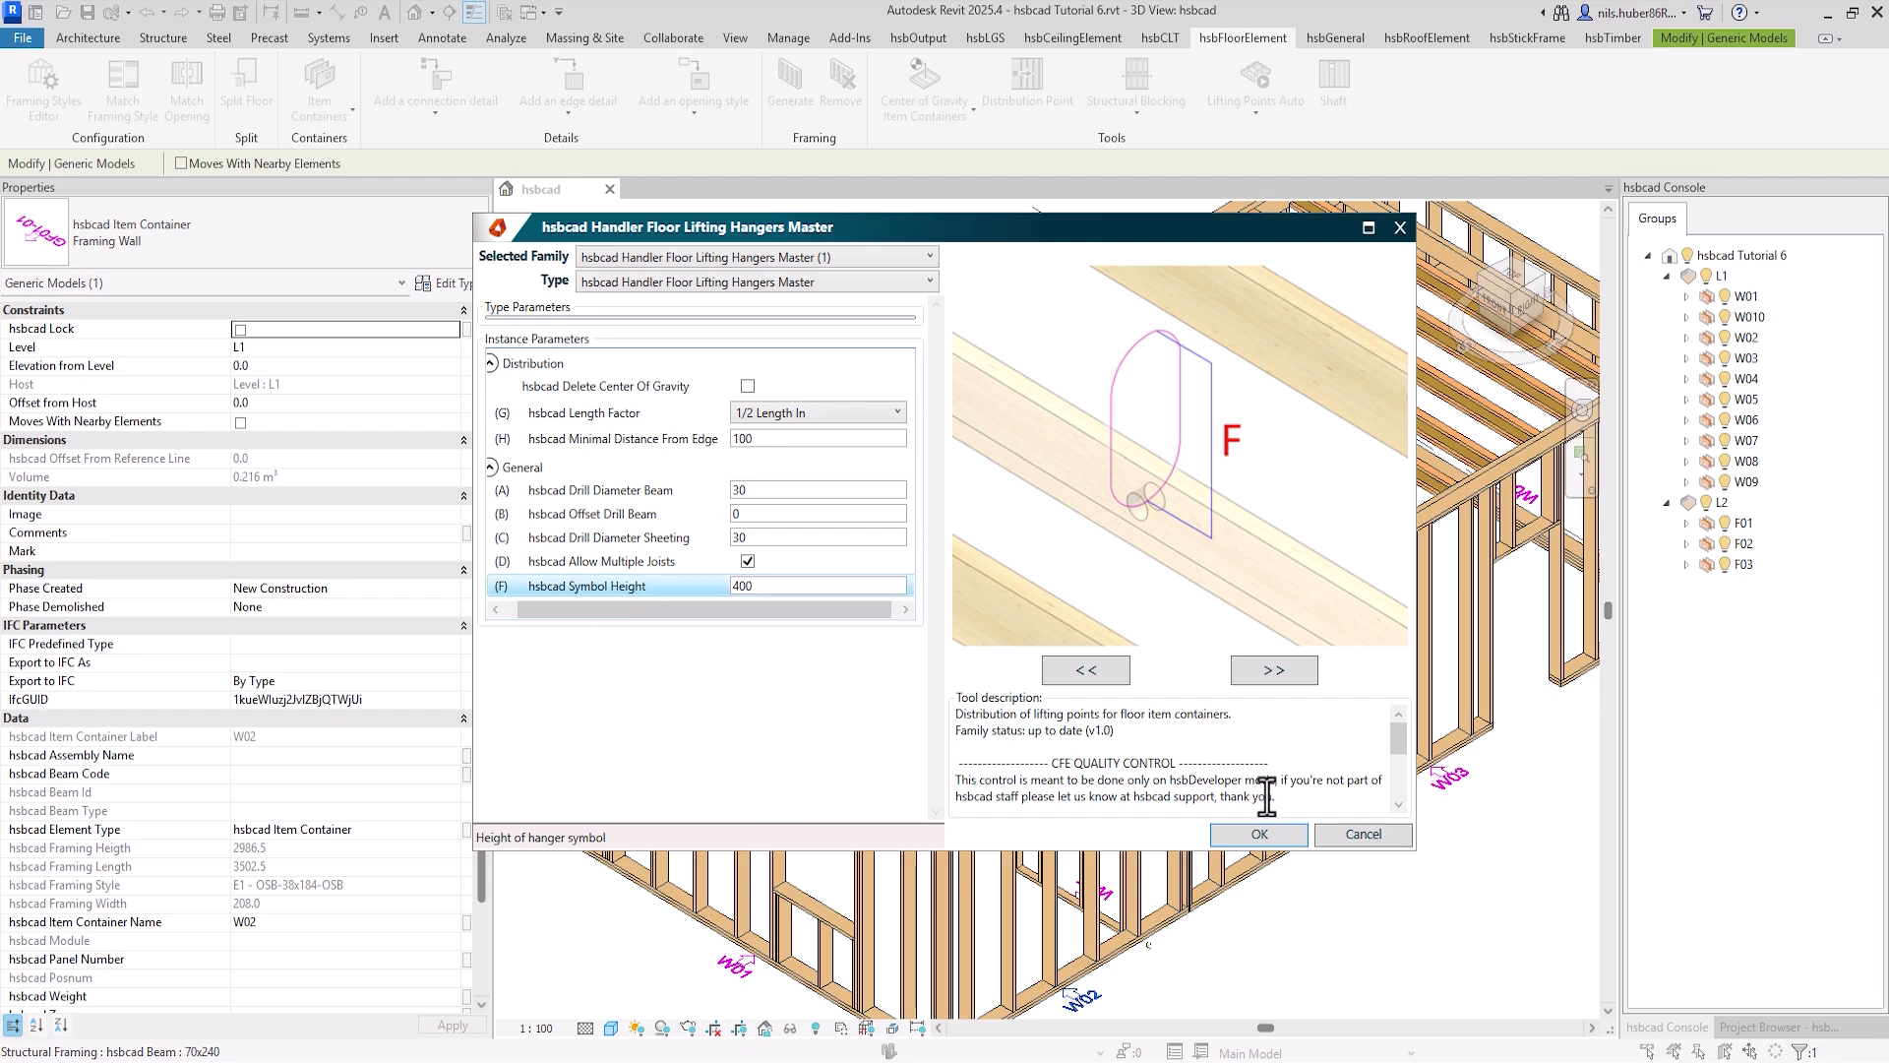
Accept the floor lifting hanger settings and place the automatic lifting points on floor container F02
left_click(1255, 839)
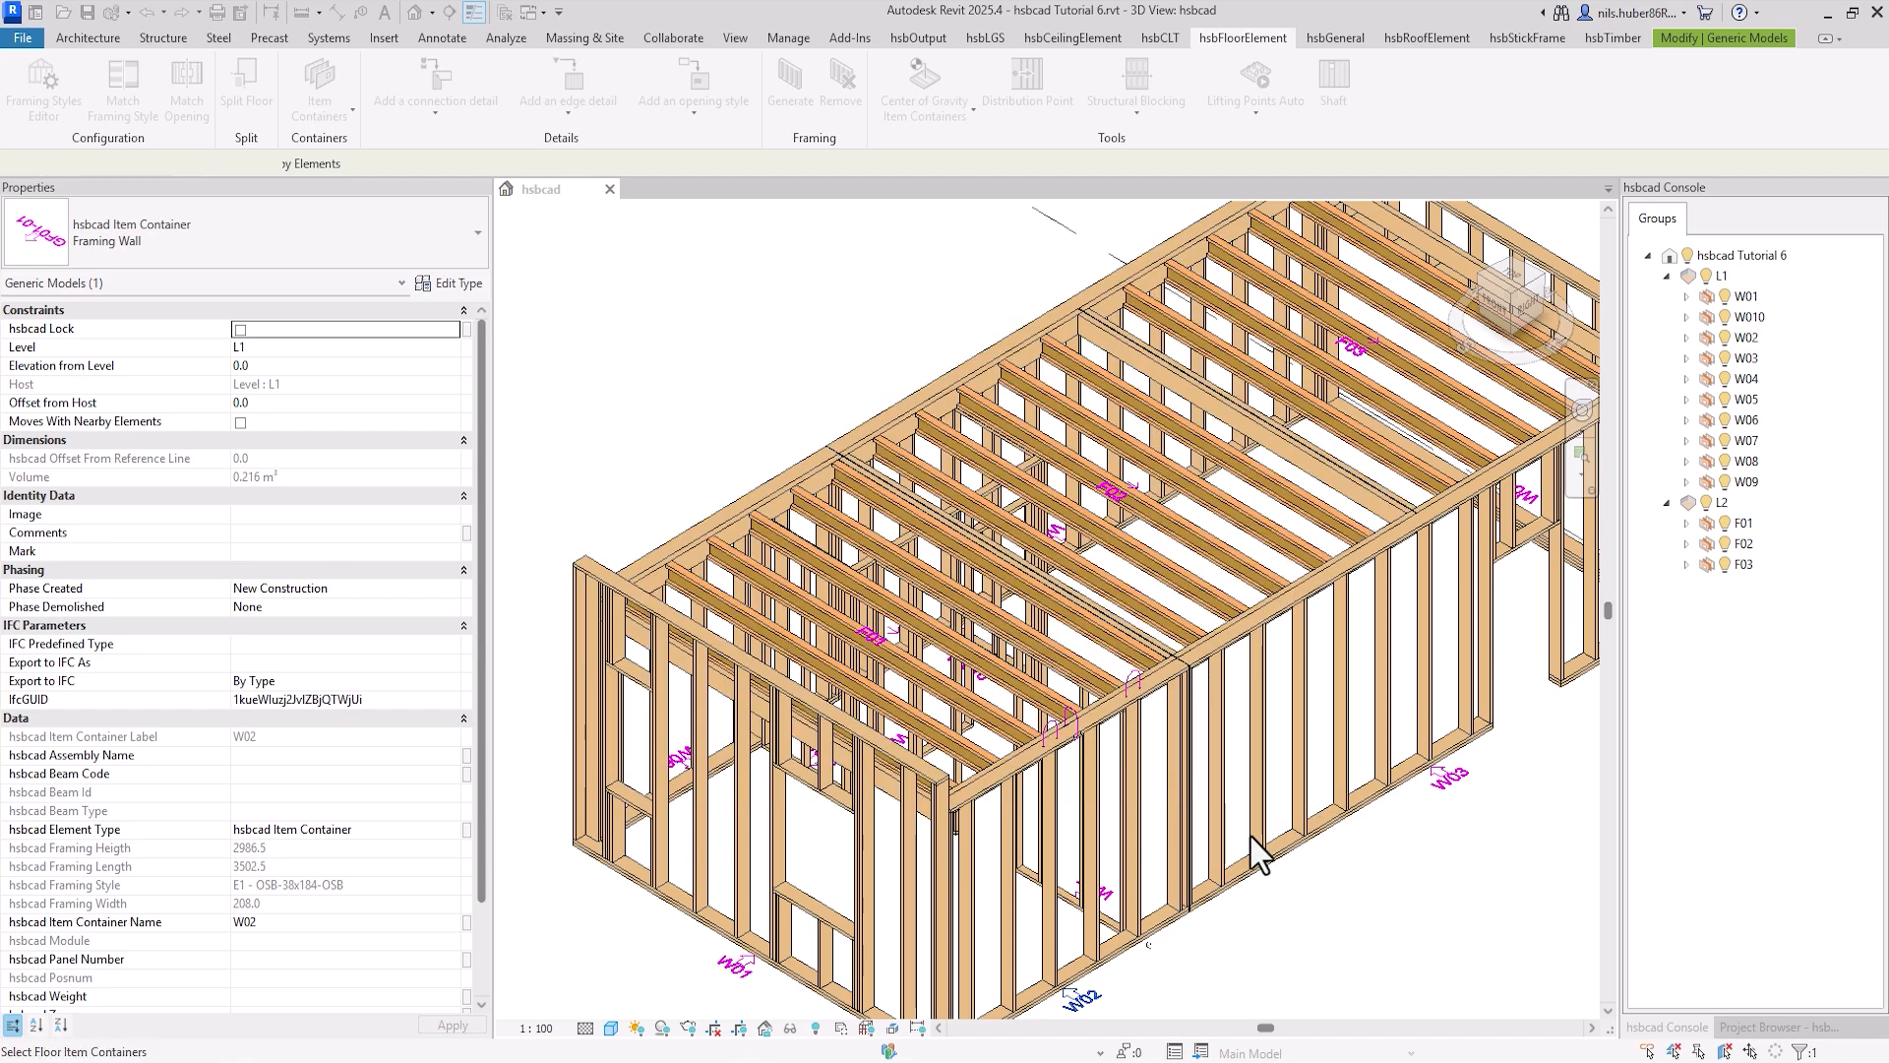
left_click(1106, 490)
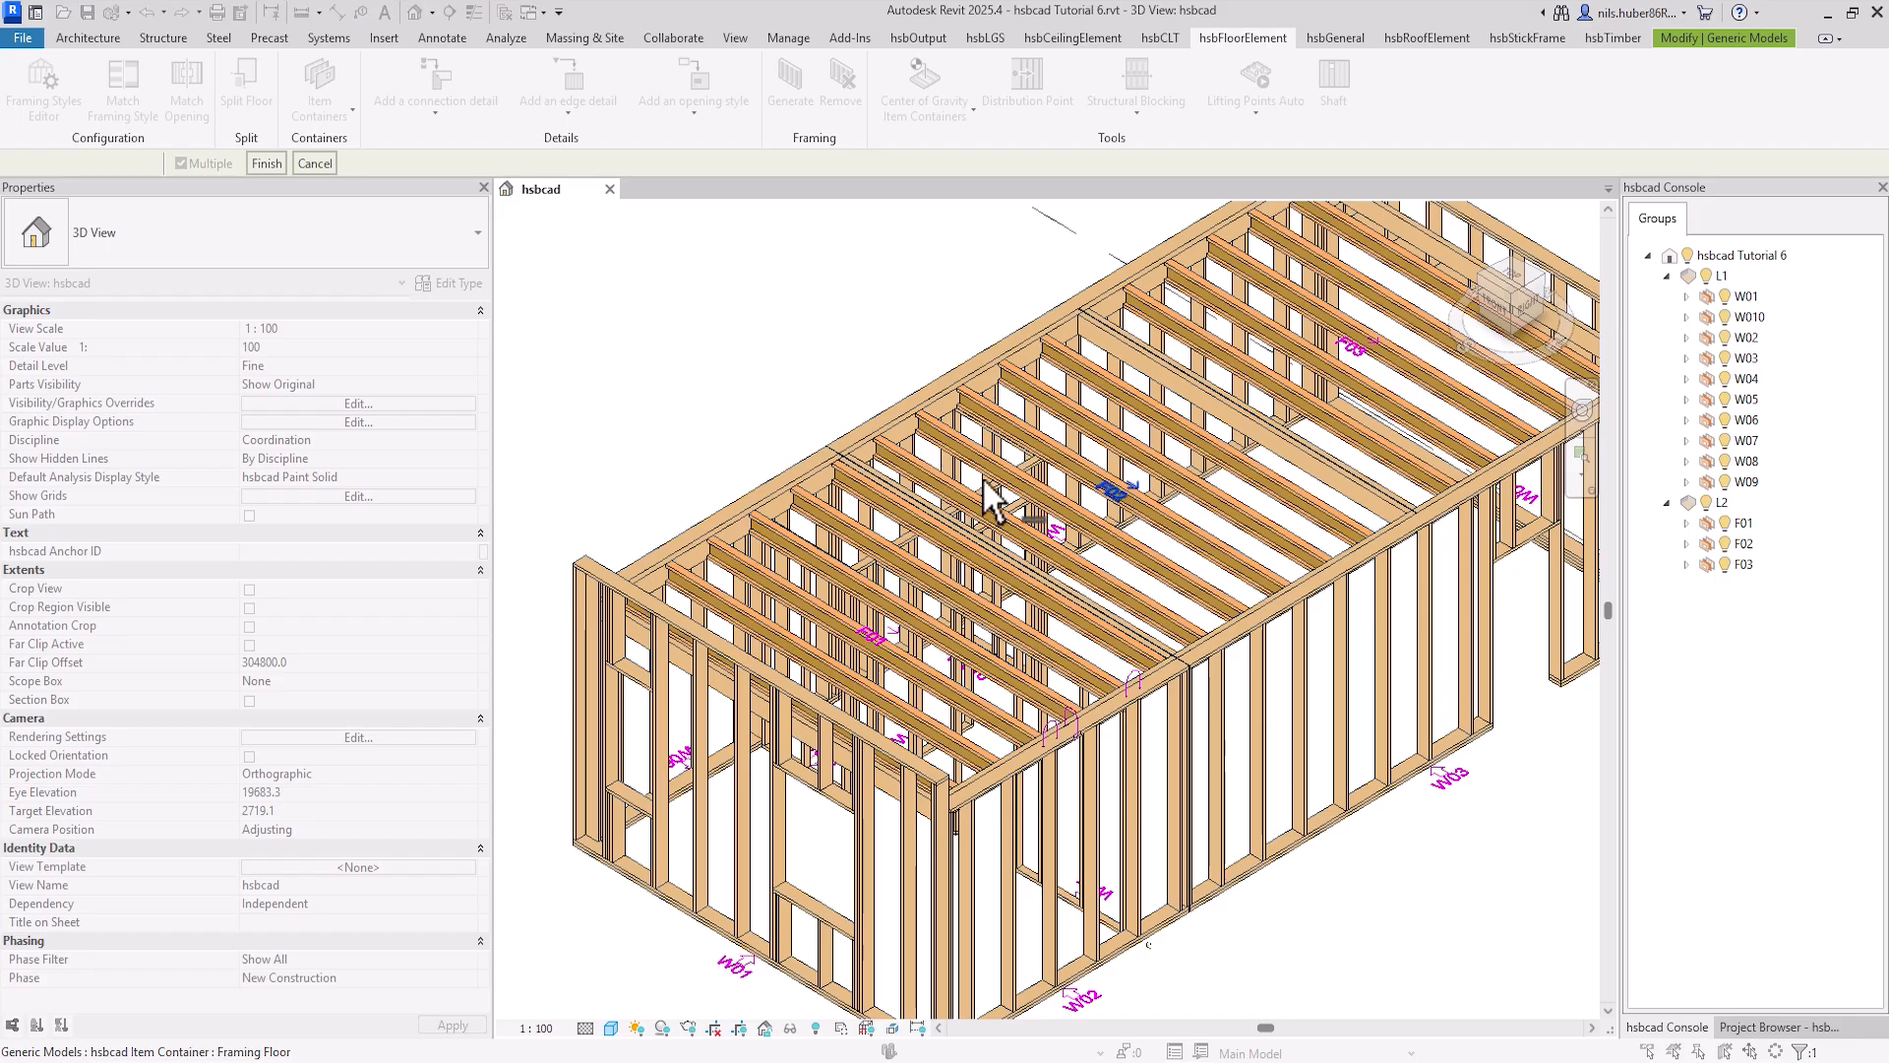
left_click(267, 164)
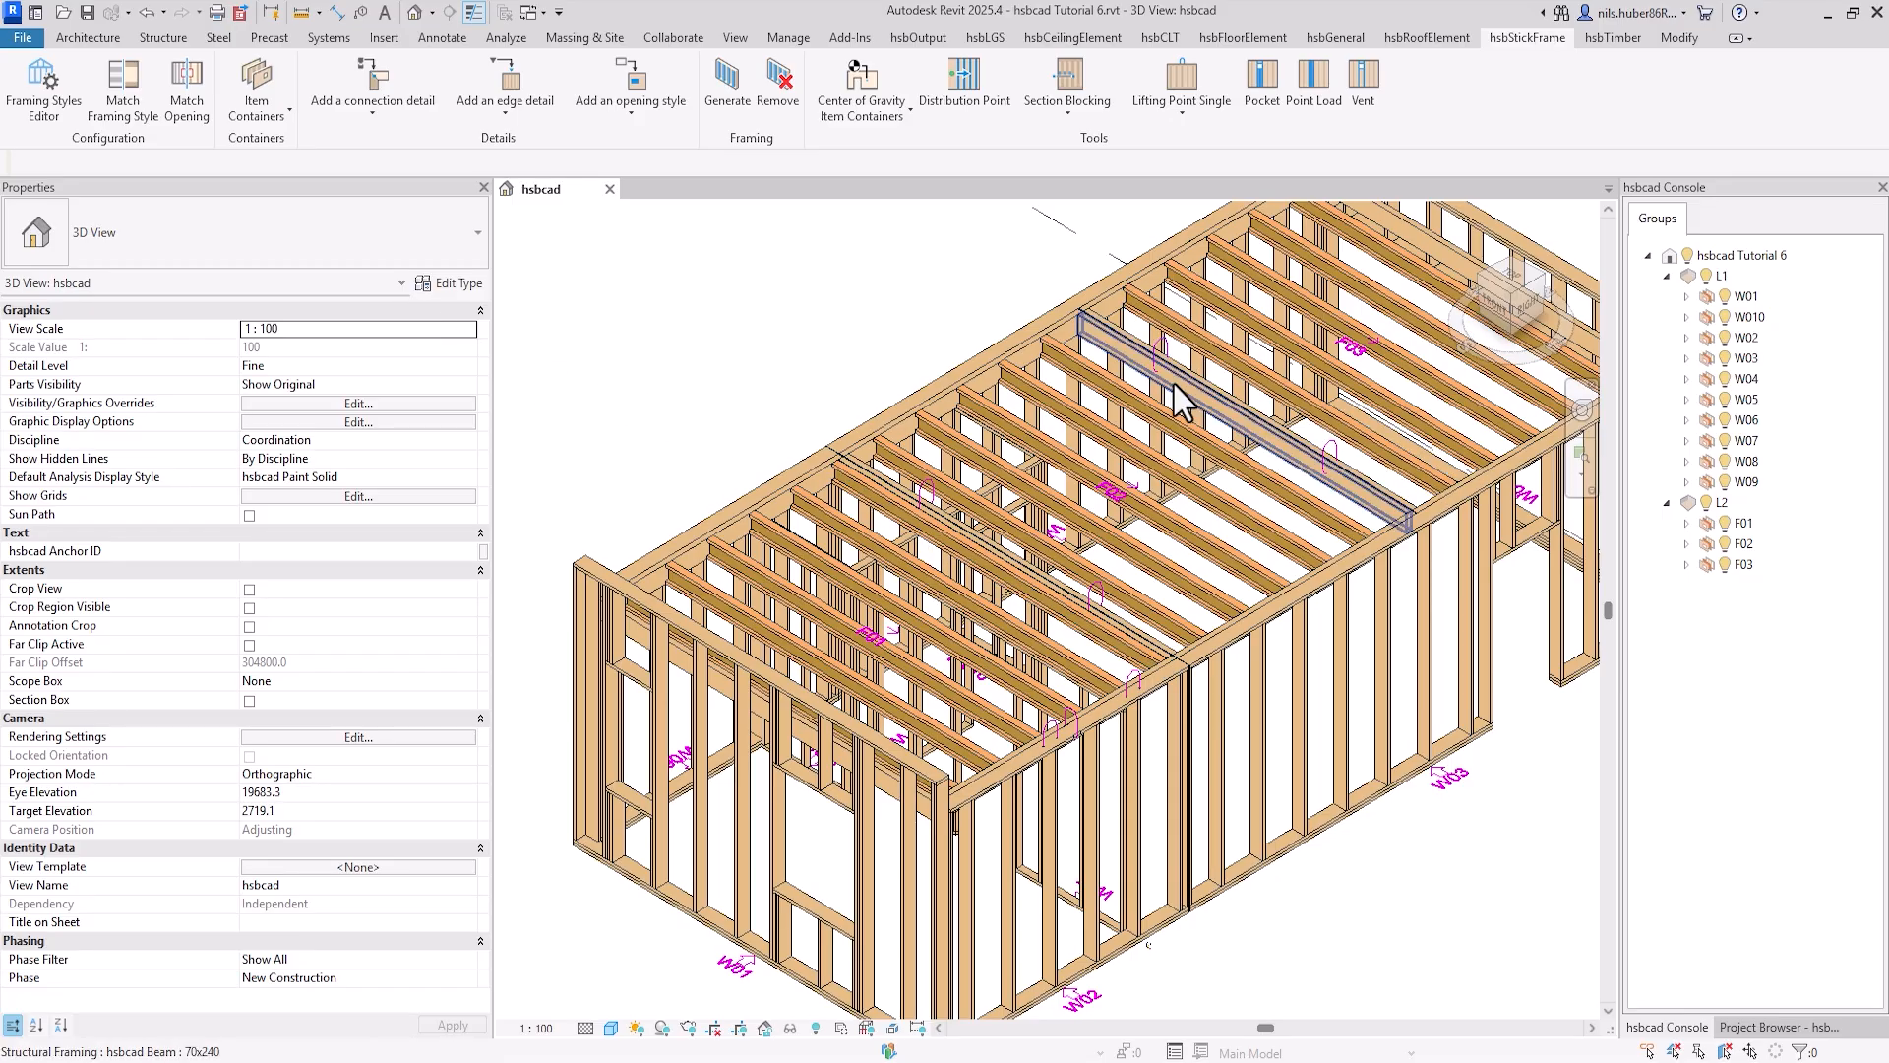
Regenerate the framing of floor container F02 to apply the lifting point drills, then inspect the drilled beam at the hanger
left_click(1110, 506)
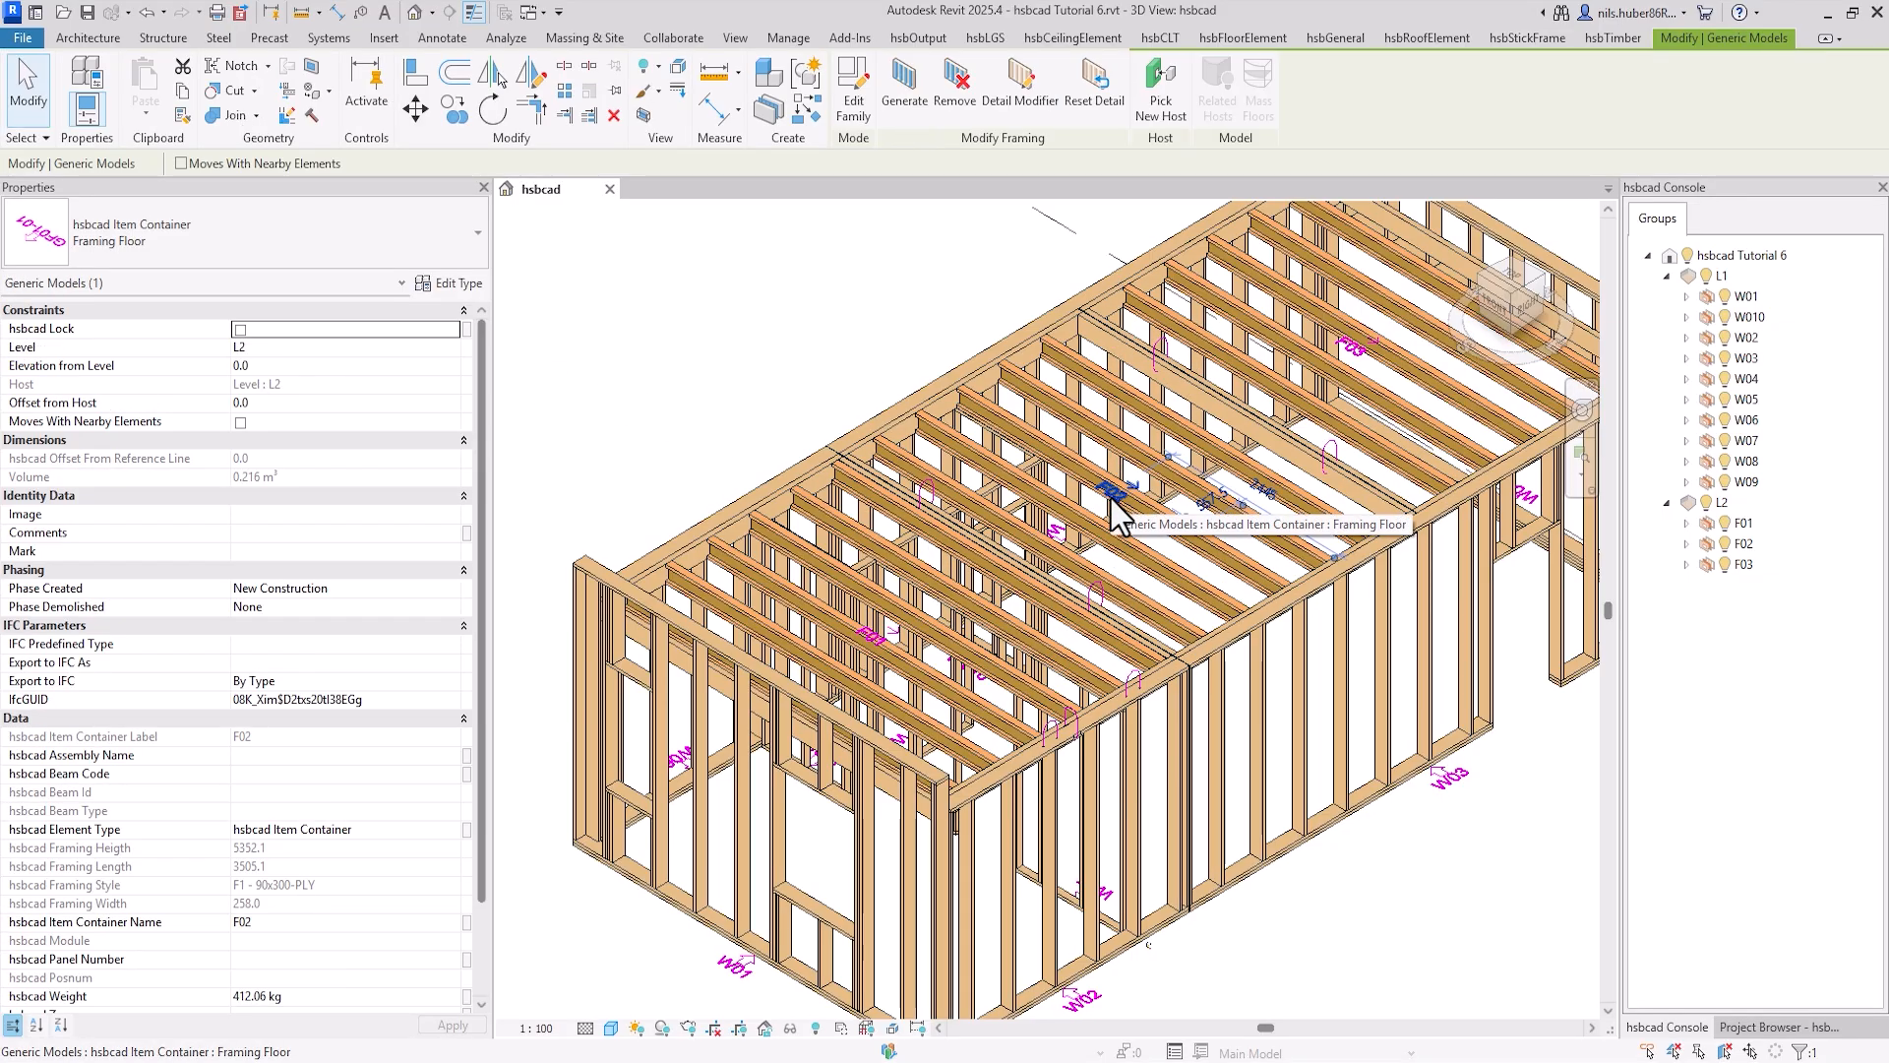
left_click(906, 98)
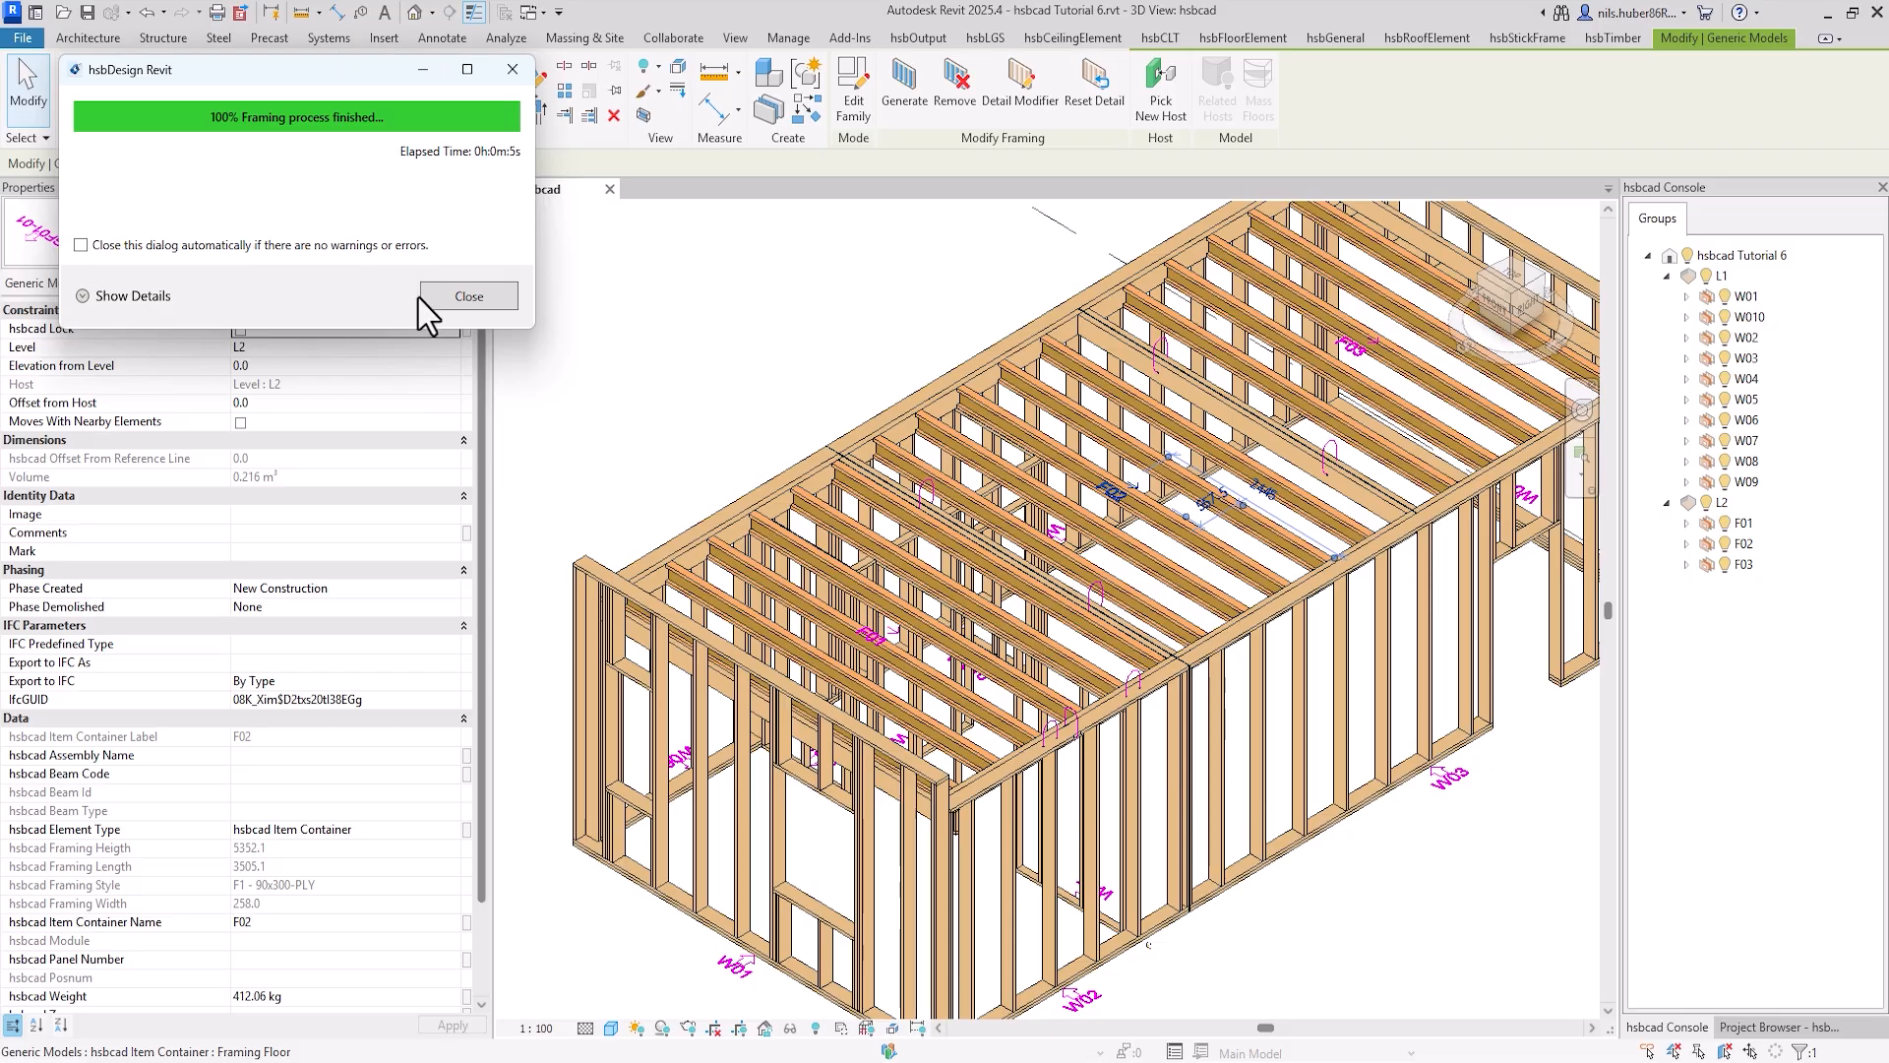
left_click(469, 295)
scroll(1166, 370, "up", 3)
scroll(1165, 370, "up", 4)
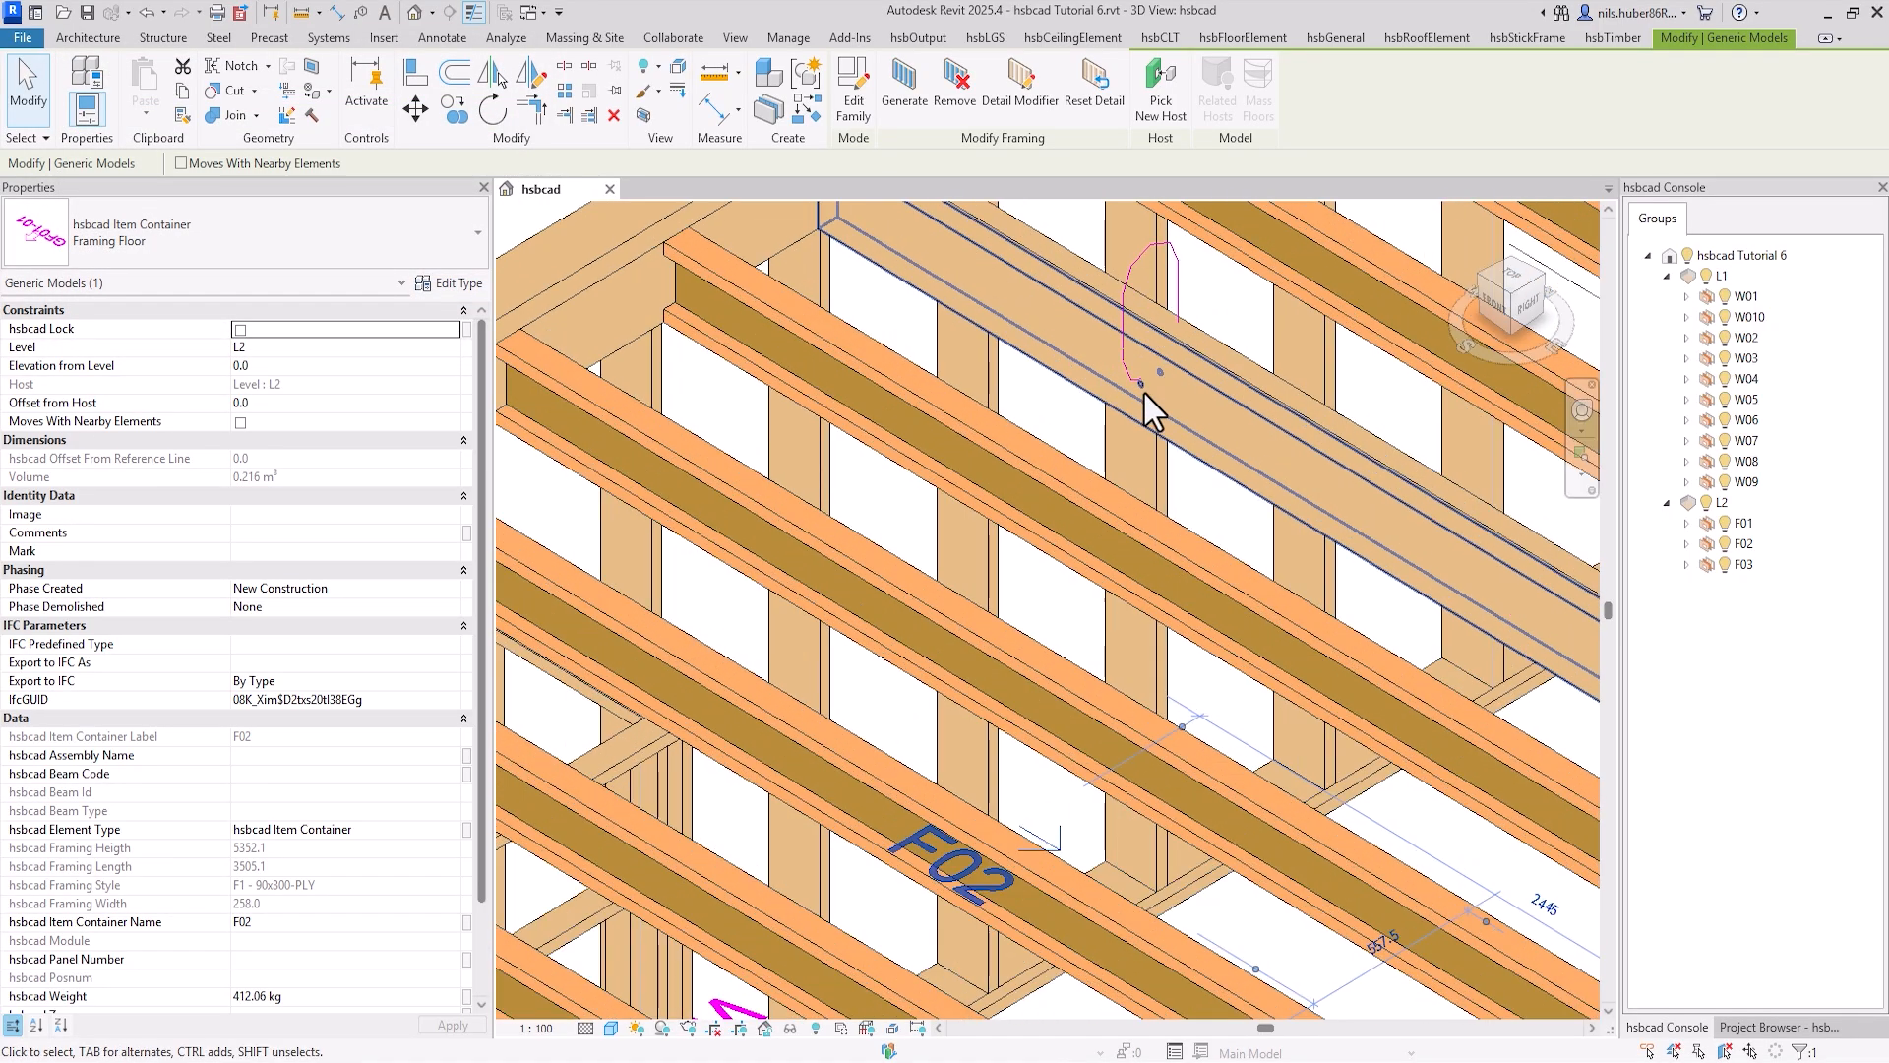
scroll(1137, 398, "down", 8)
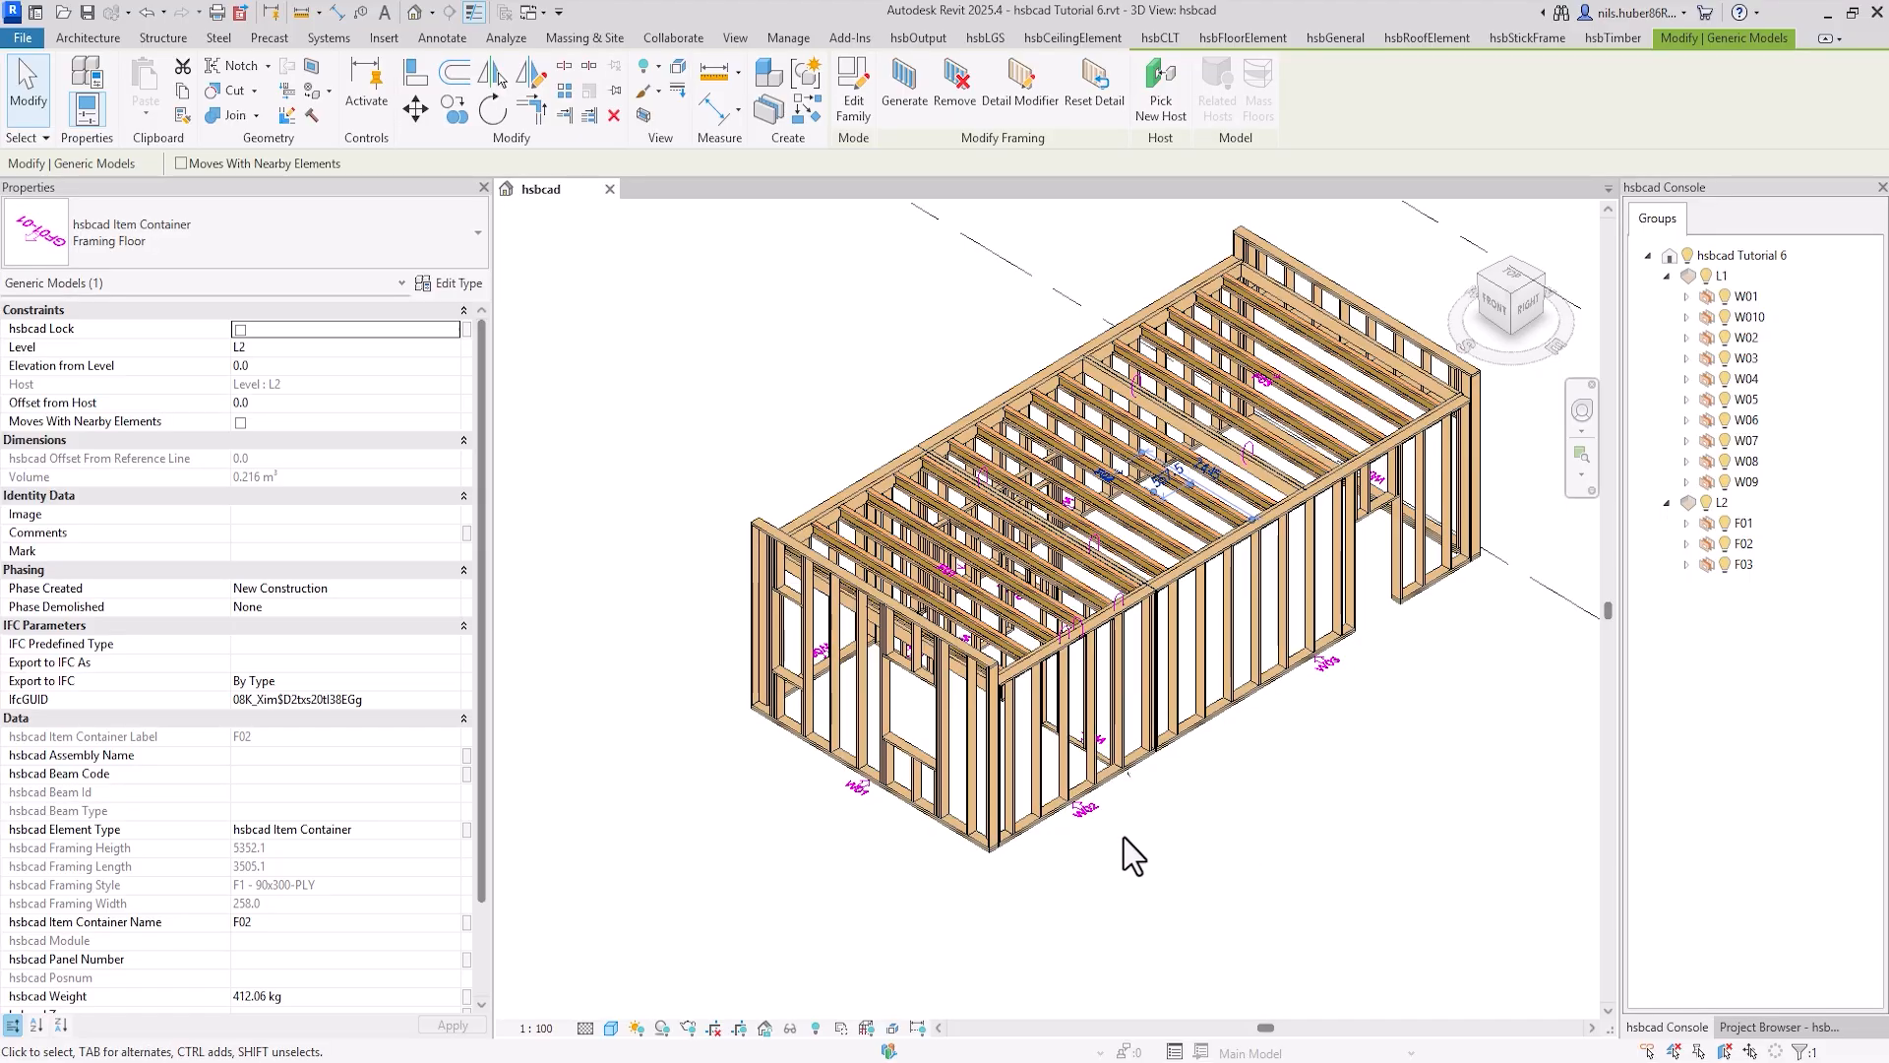
scroll(1130, 852, "up", 2)
middle_click_drag(1132, 856, 1132, 1028)
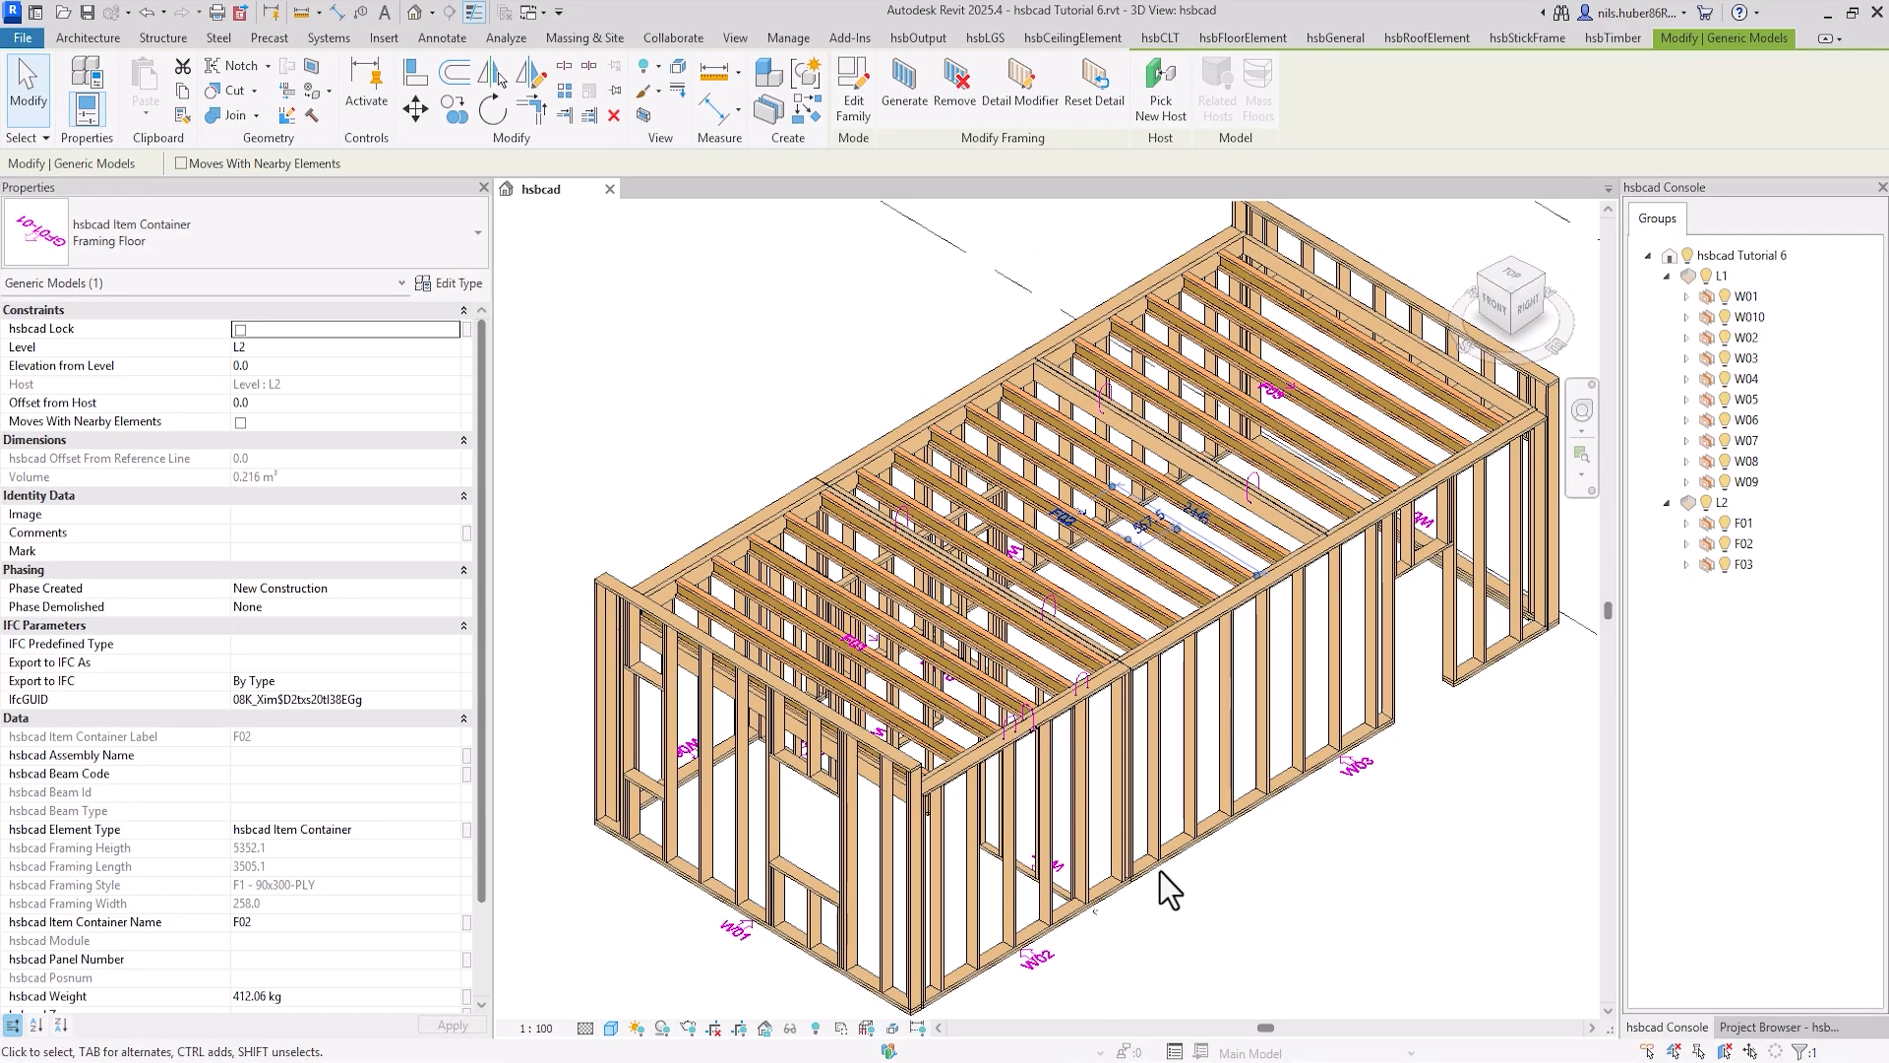
left_click(915, 295)
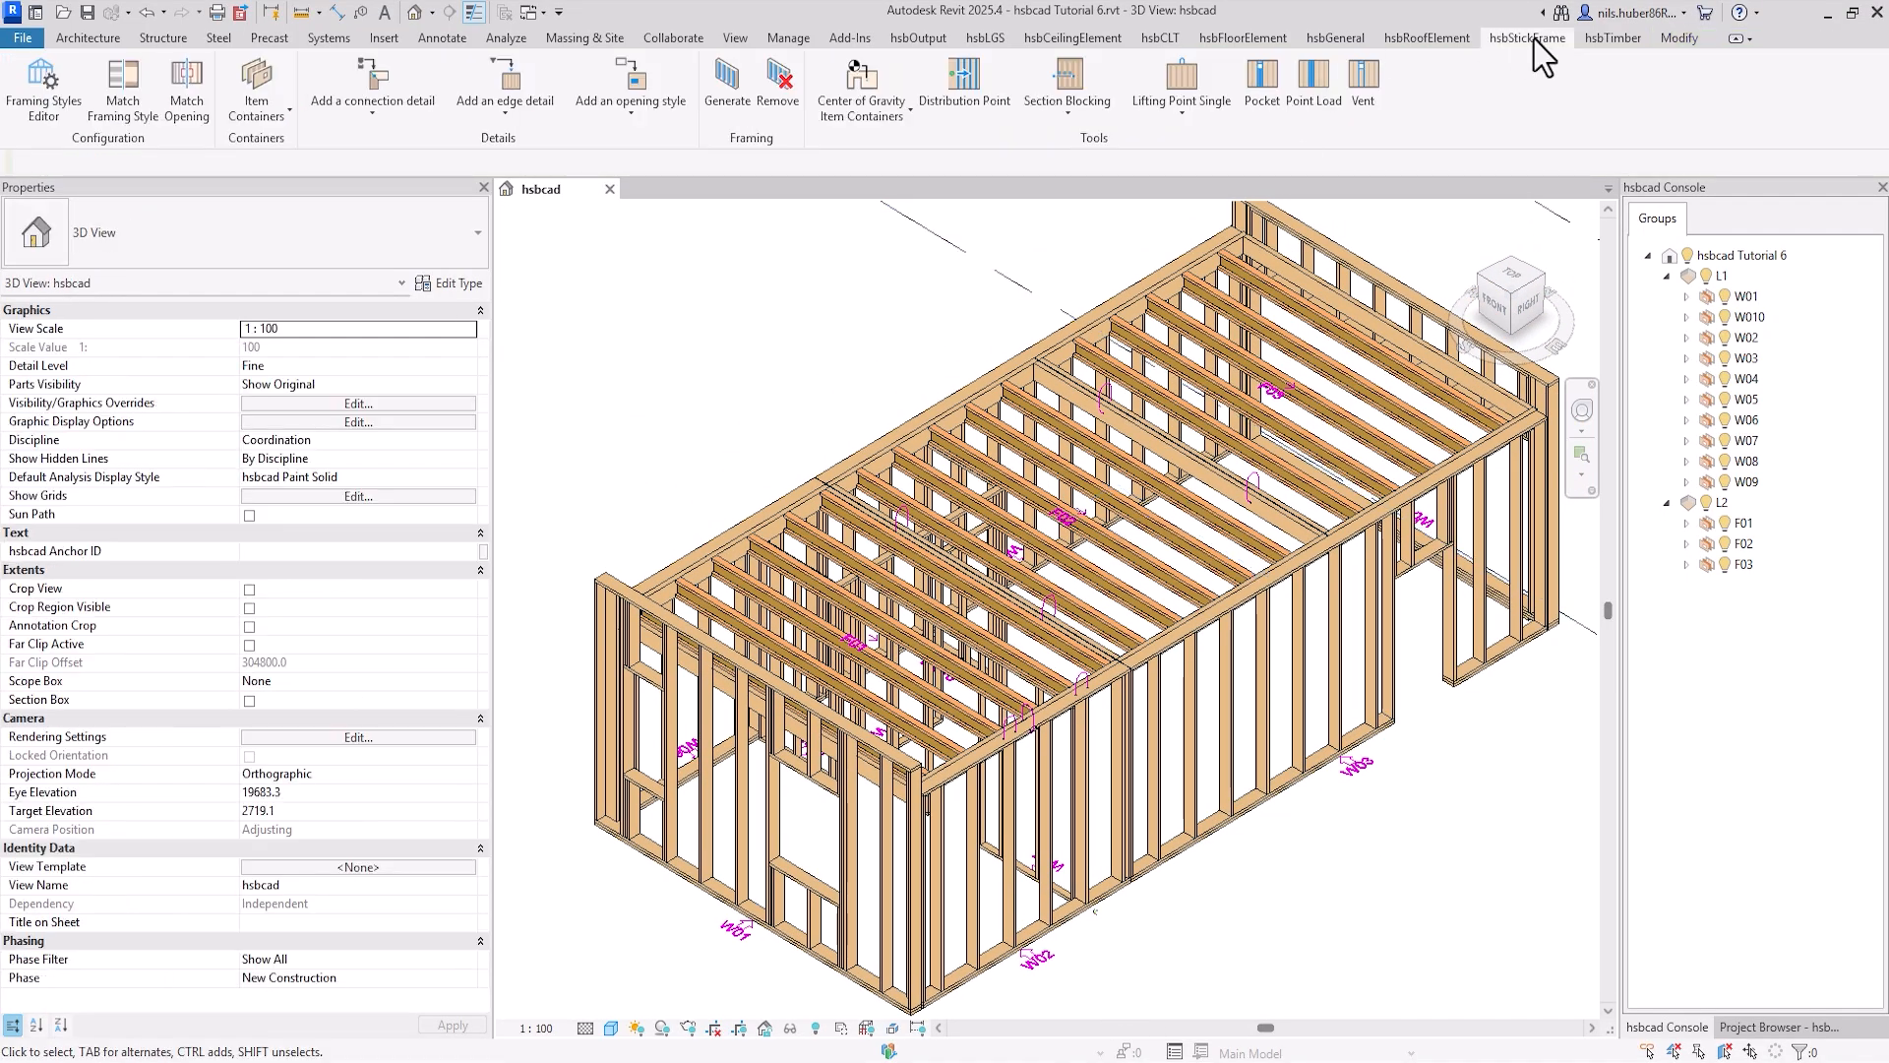
Remove all lifting points from wall container W02 and check the wall in the 3D view
left_click(1181, 114)
left_click(1210, 242)
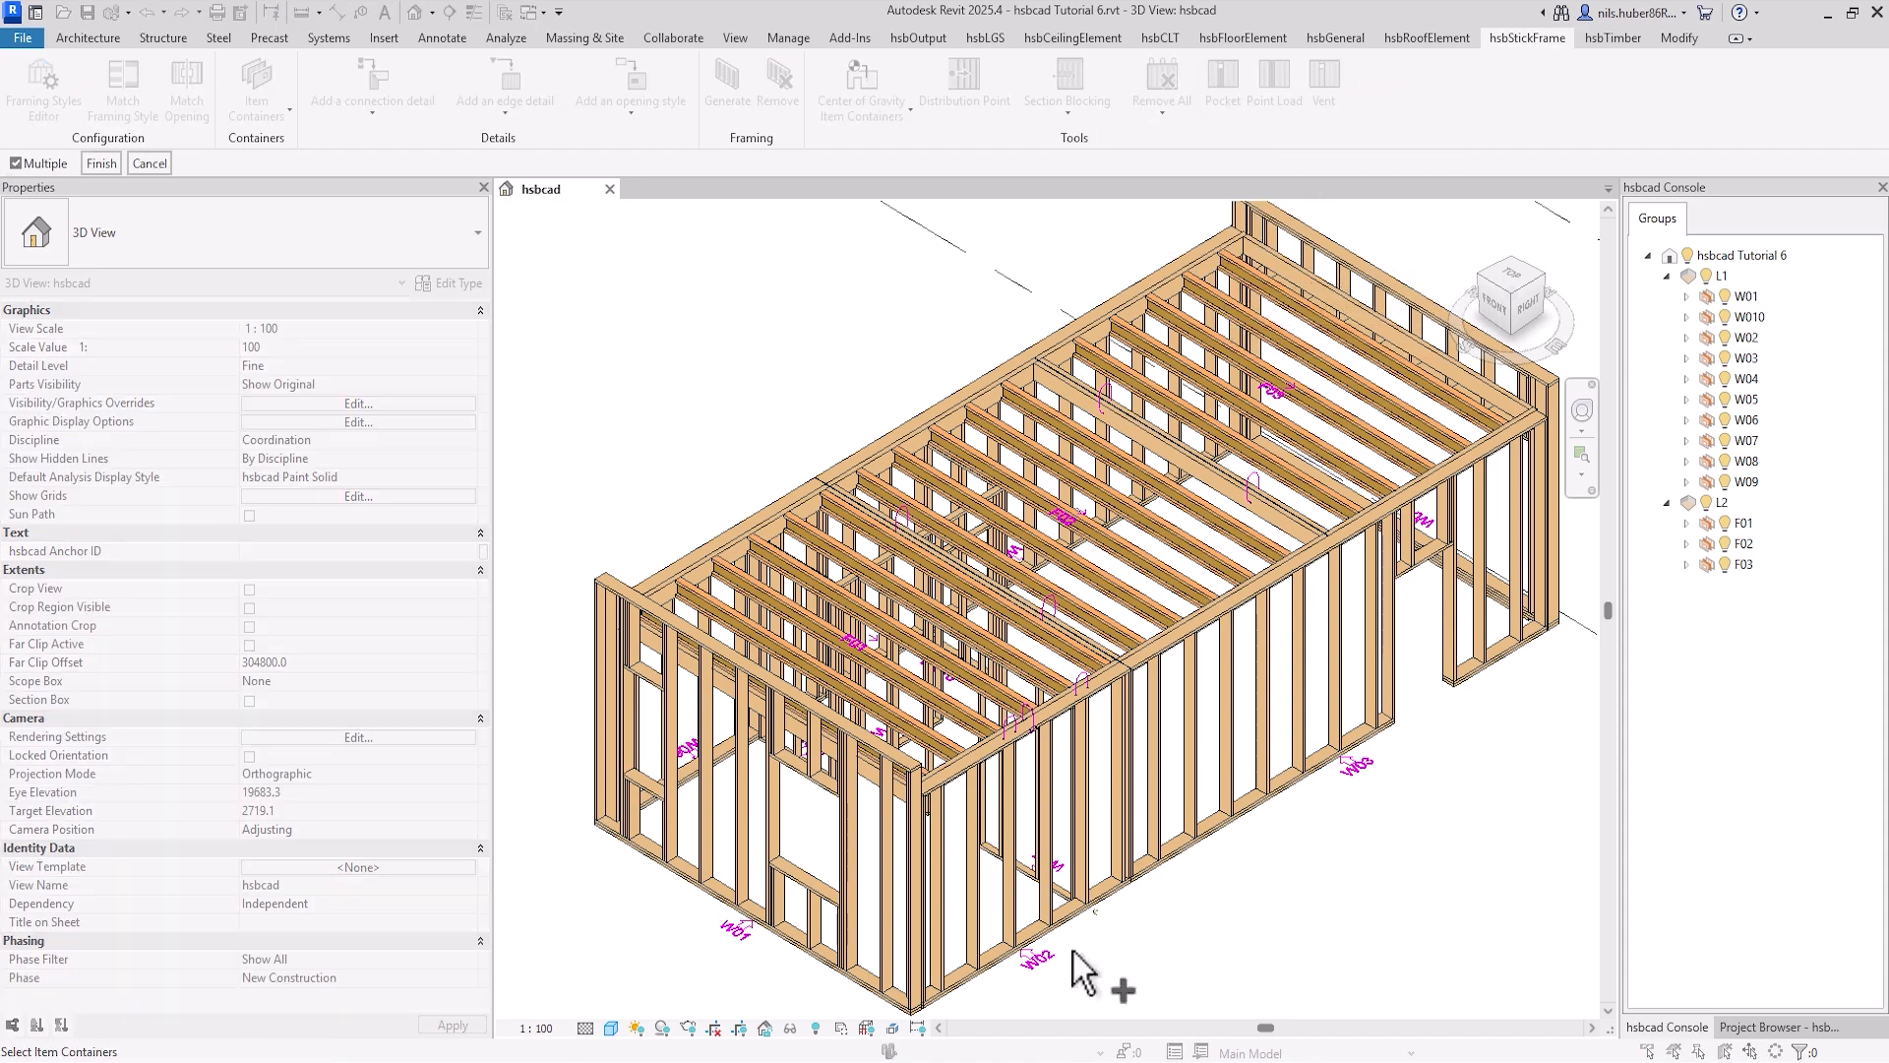
left_click(1049, 963)
left_click(87, 165)
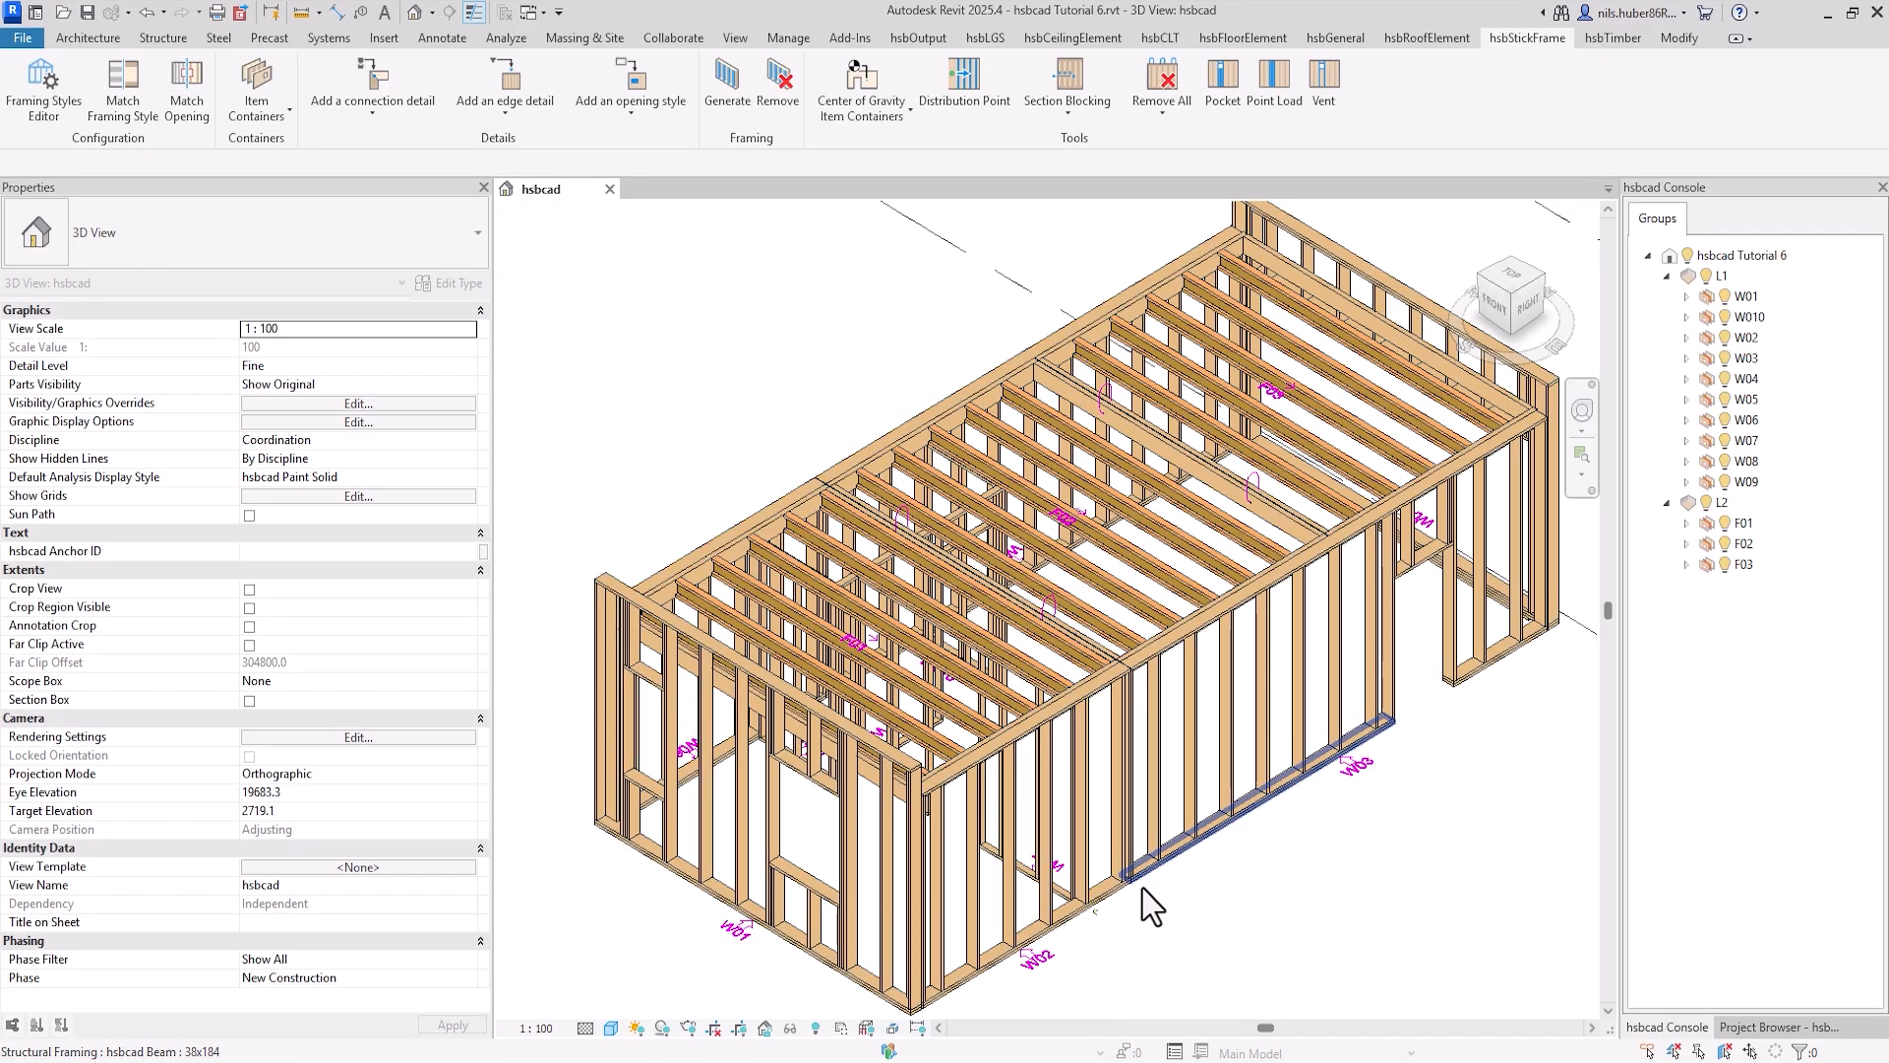
scroll(1008, 772, "up", 2)
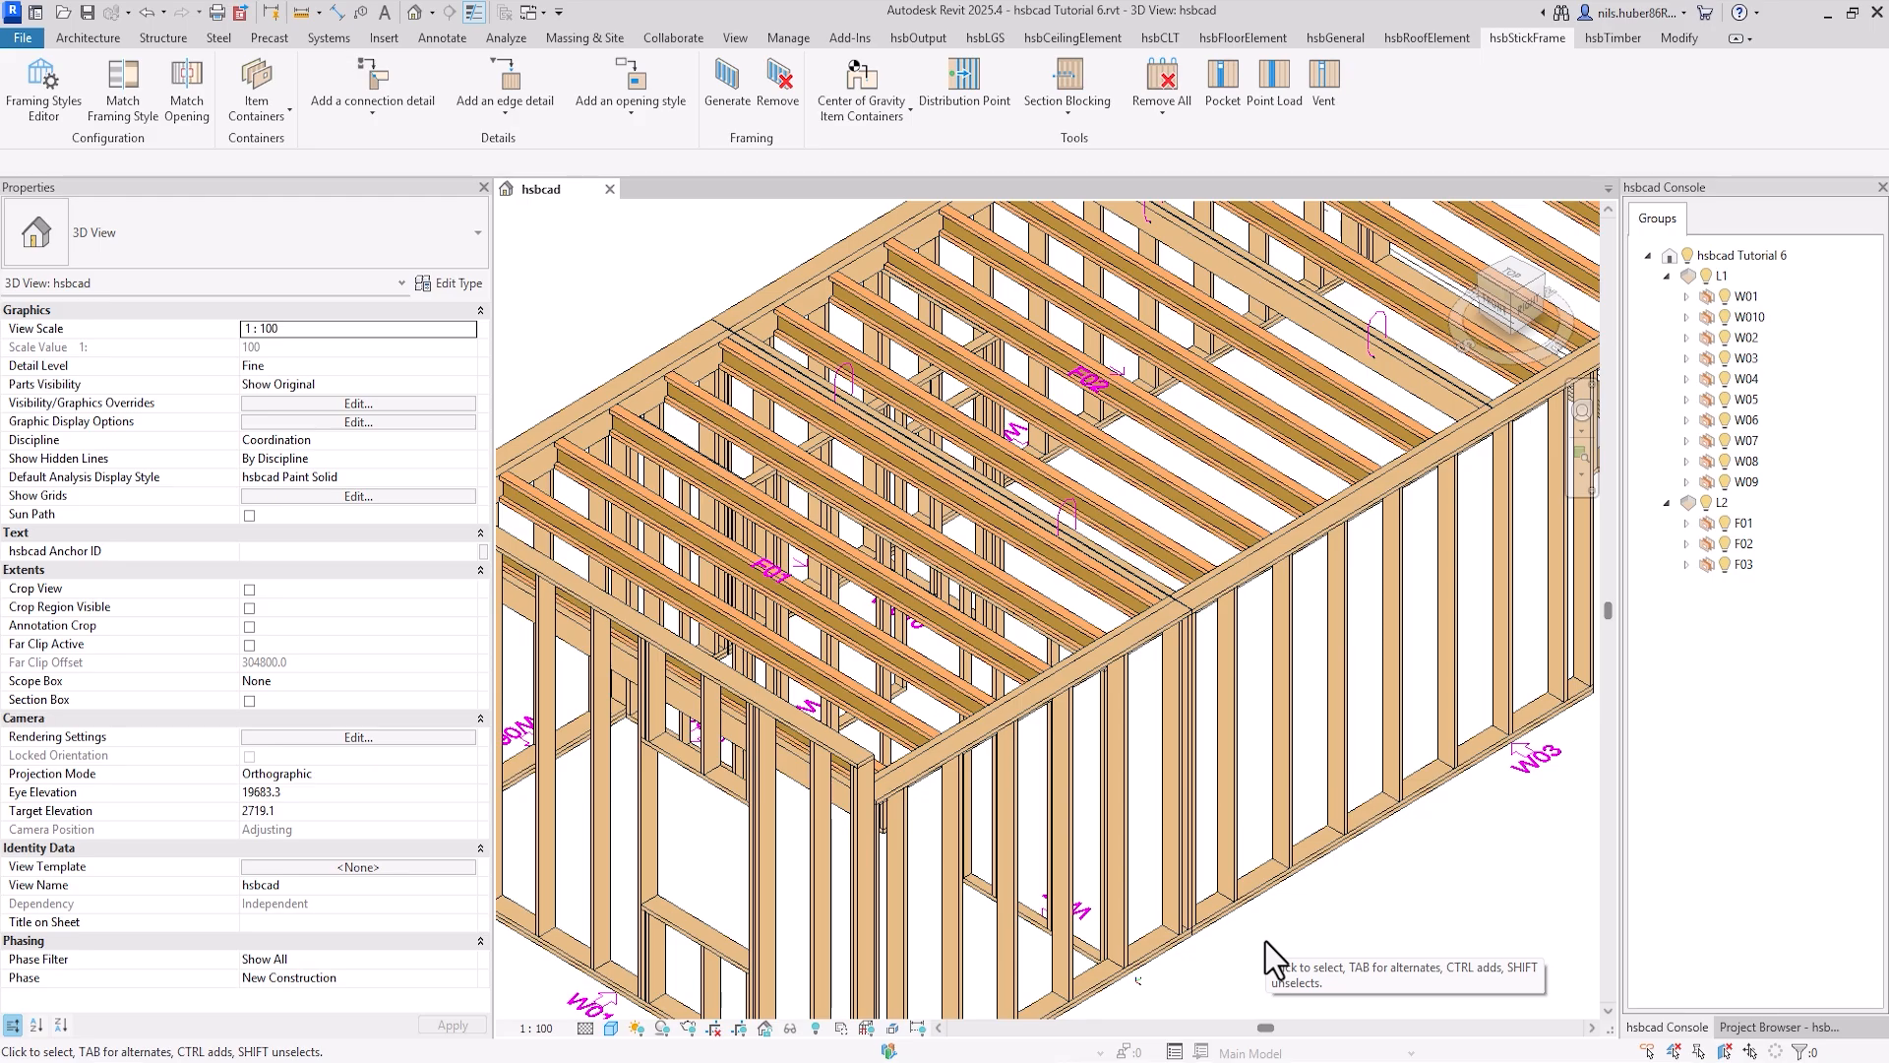
scroll(1265, 941, "down", 3)
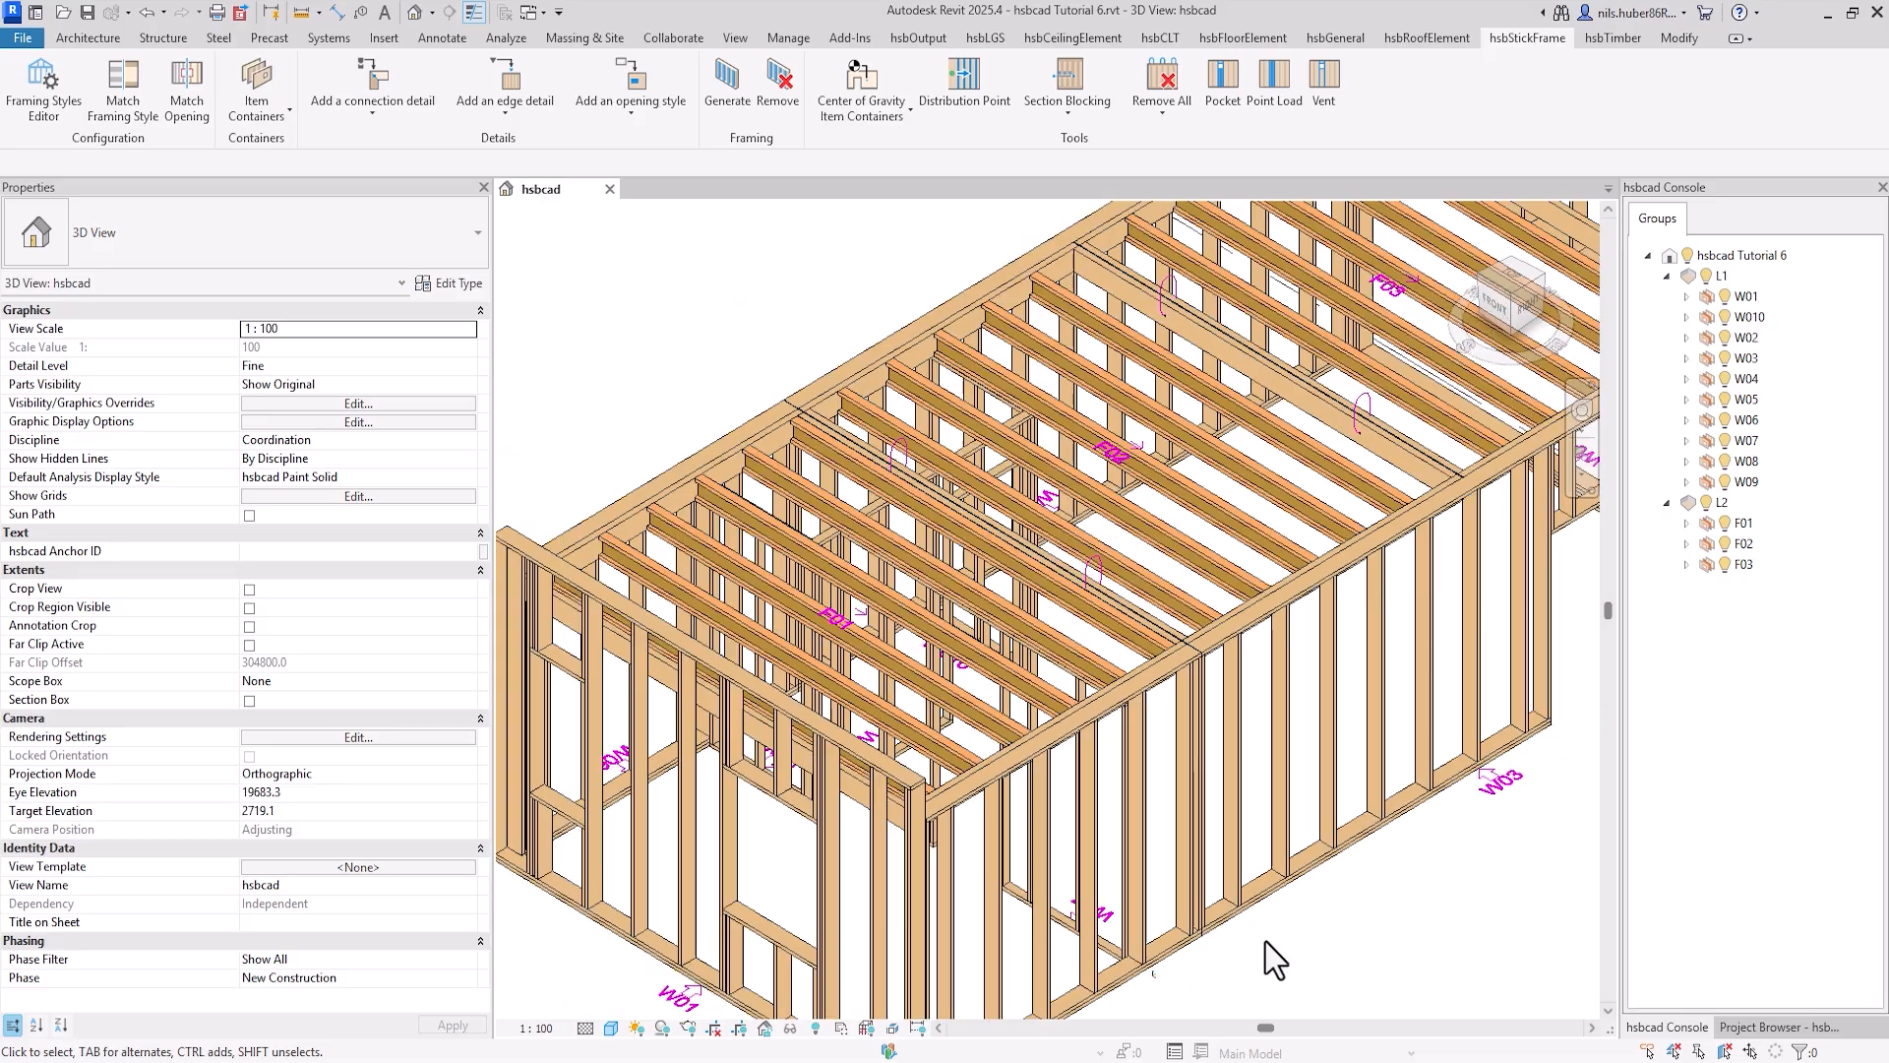
middle_click_drag(1266, 941, 1211, 887)
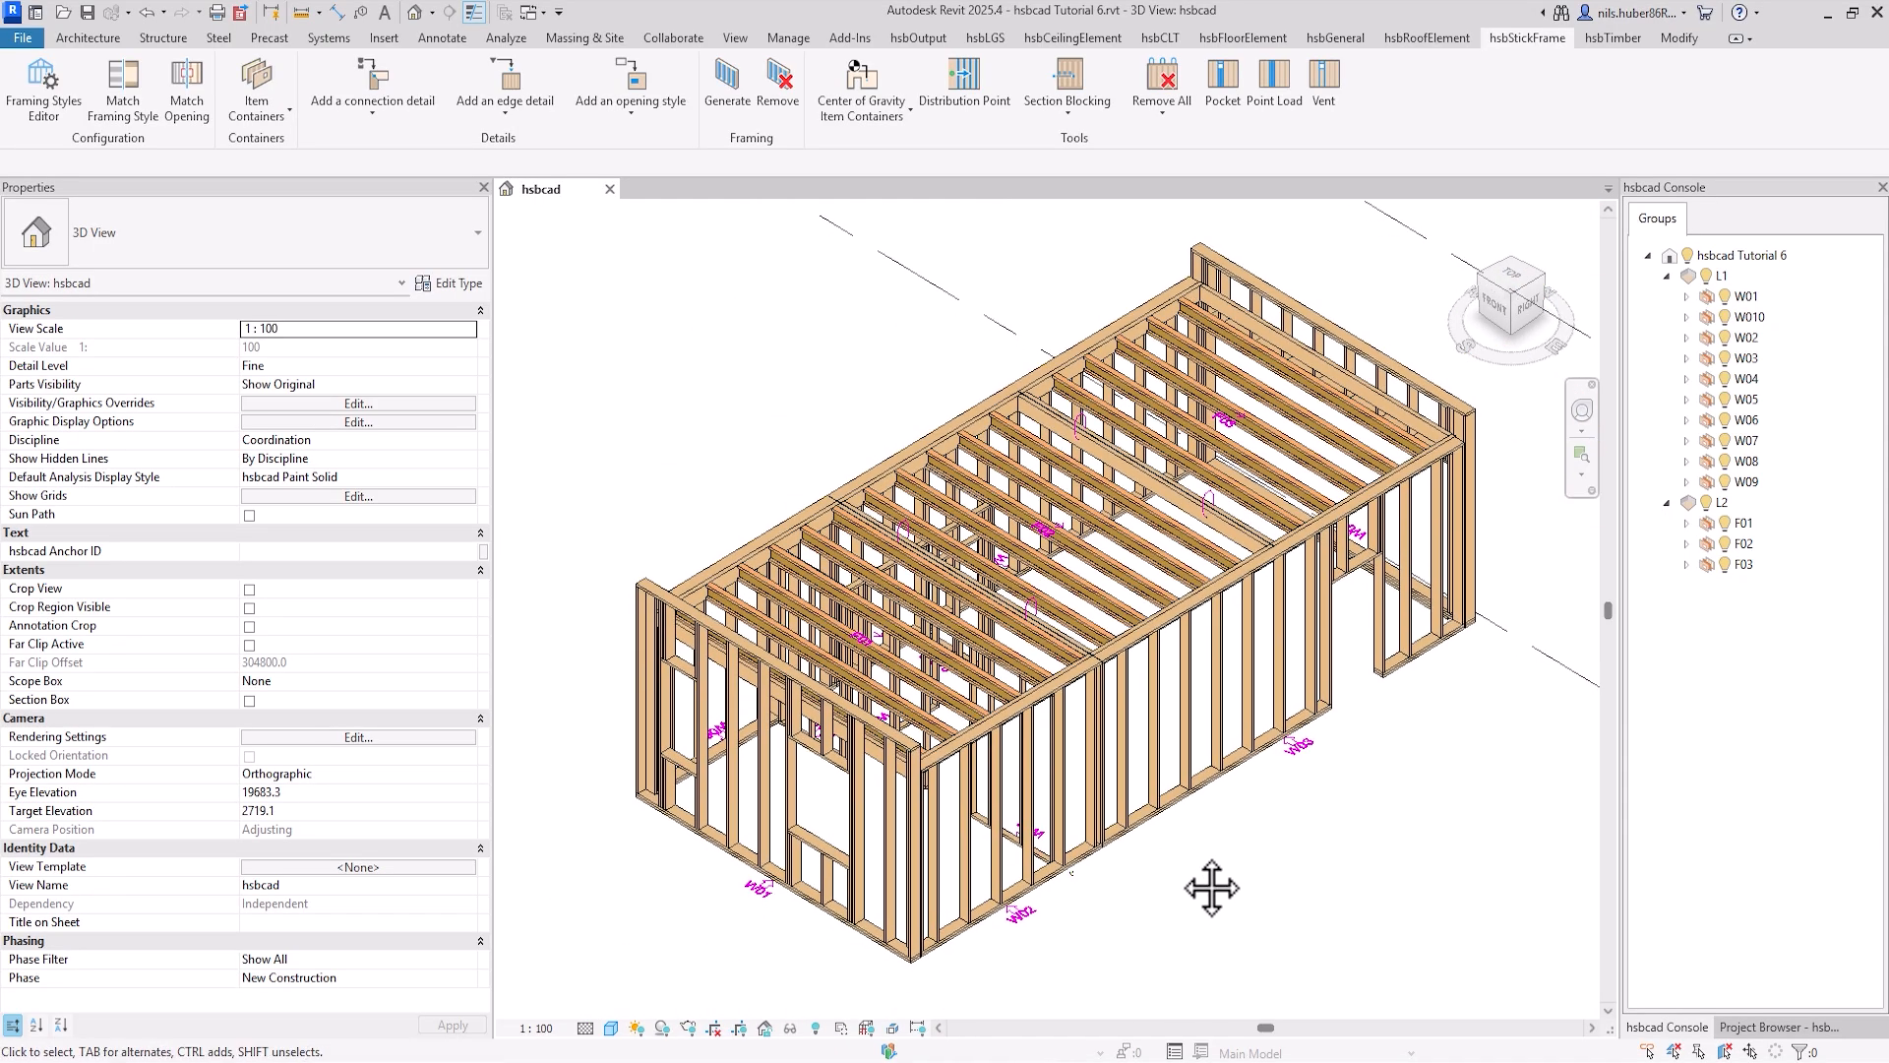